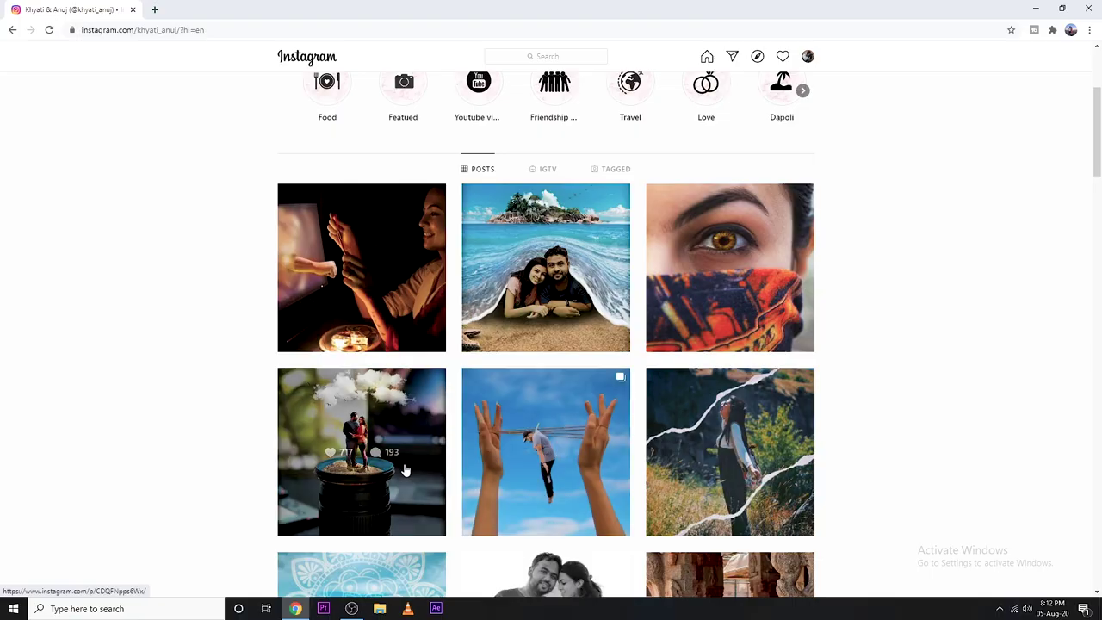
Launch Photoshop and create a new 3 × 4 inch, 300 ppi document.
{"action": "left_click", "coordinate": [405, 470]}
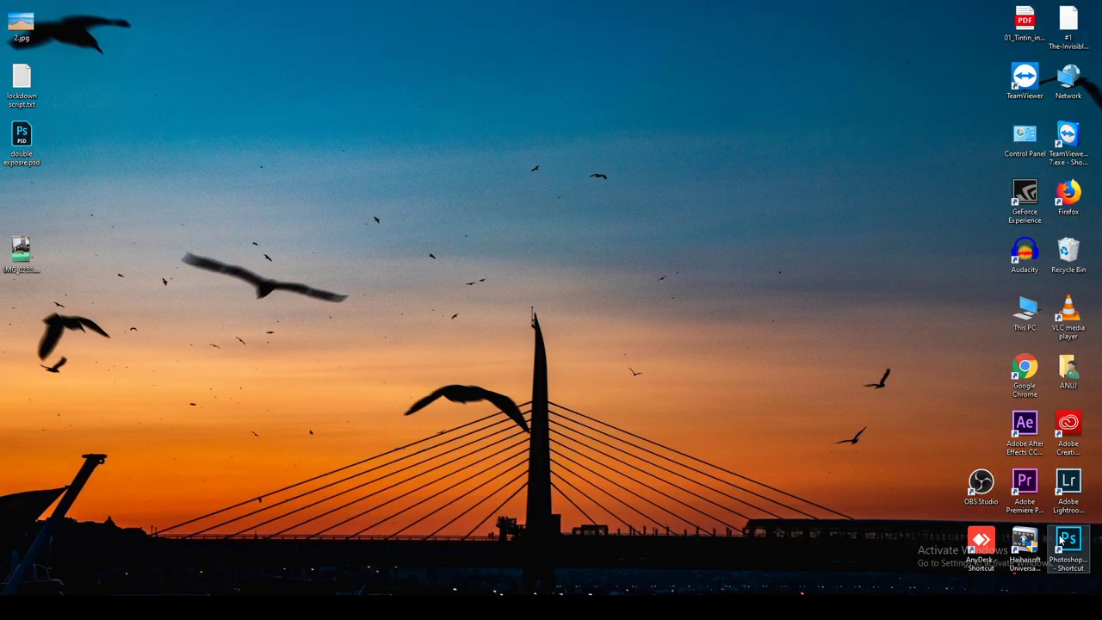
{"action": "double_click", "coordinate": [1059, 539]}
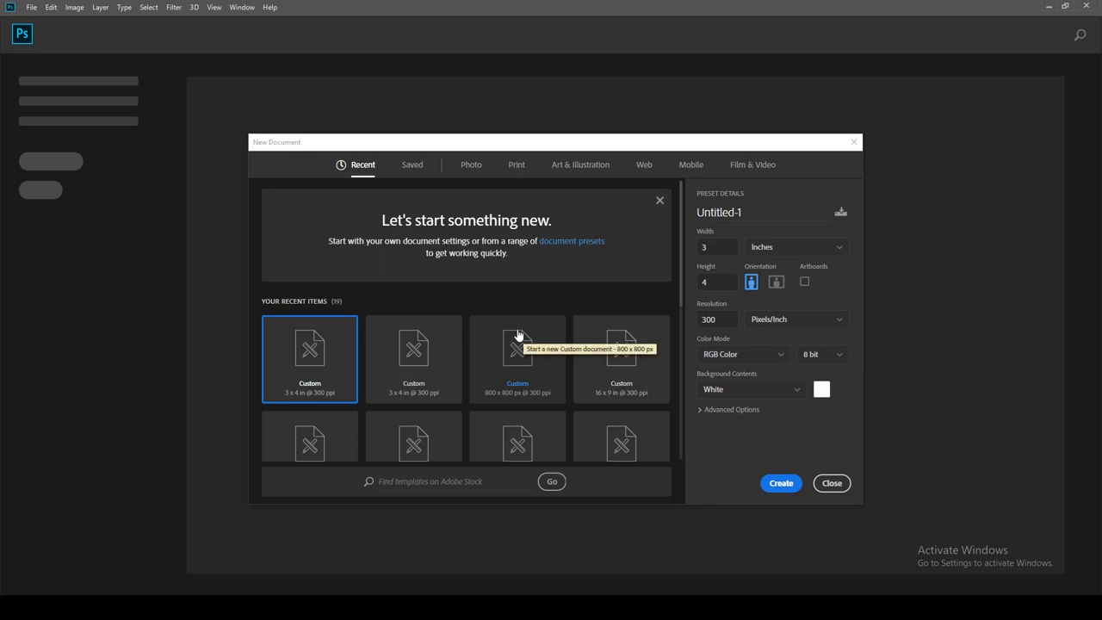
{"action": "left_click", "coordinate": [786, 483]}
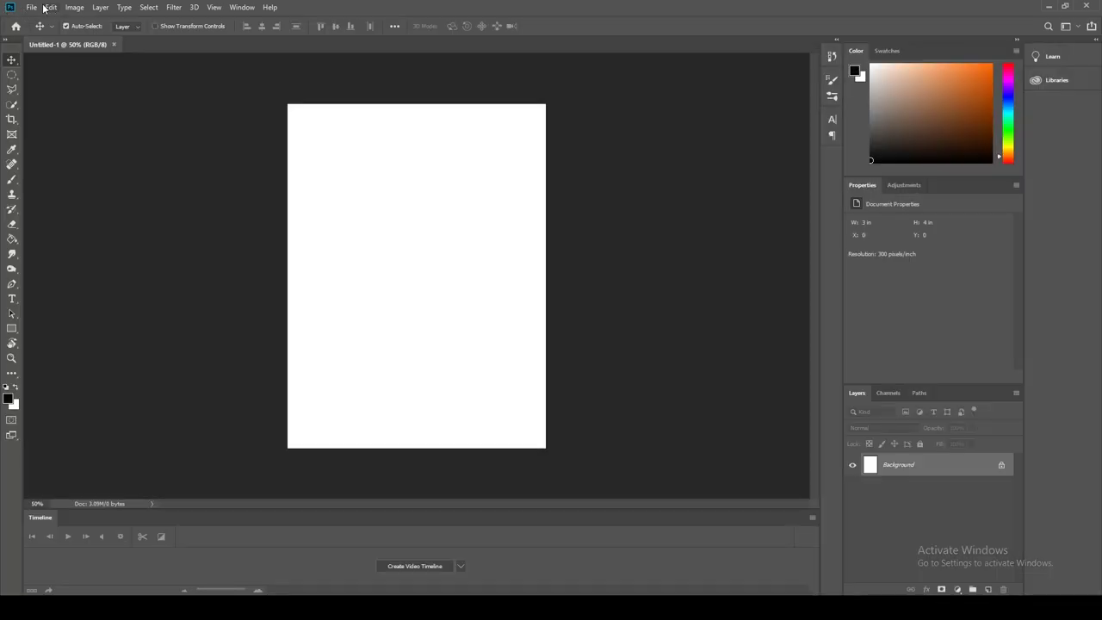
Open the image lense 3d photo-213.jpg.
{"action": "left_click", "coordinate": [31, 7]}
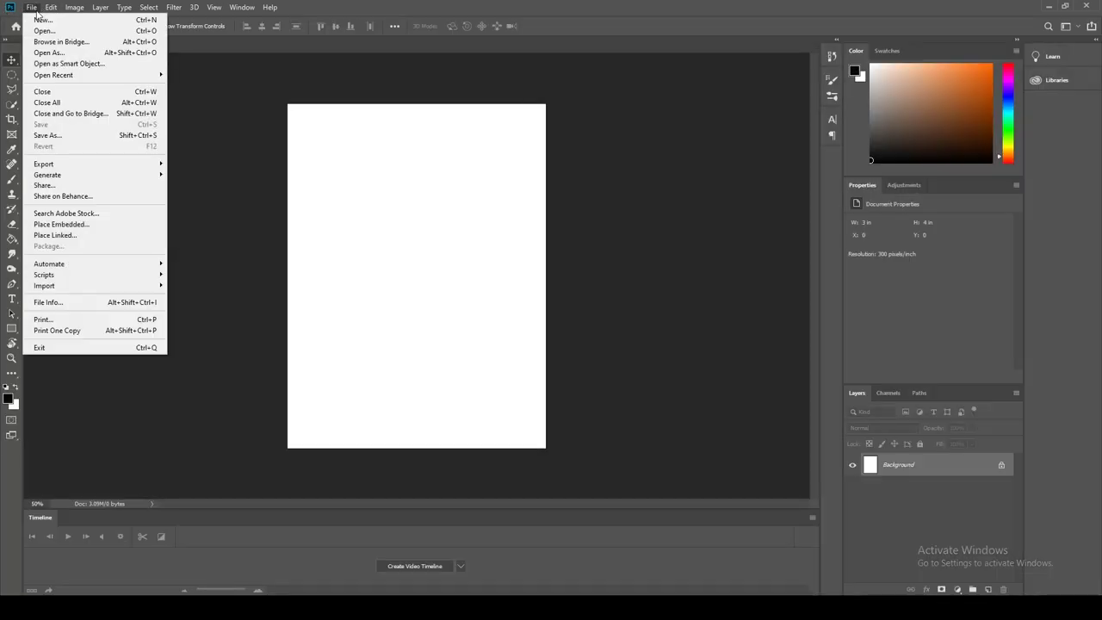
{"action": "left_click", "coordinate": [43, 31]}
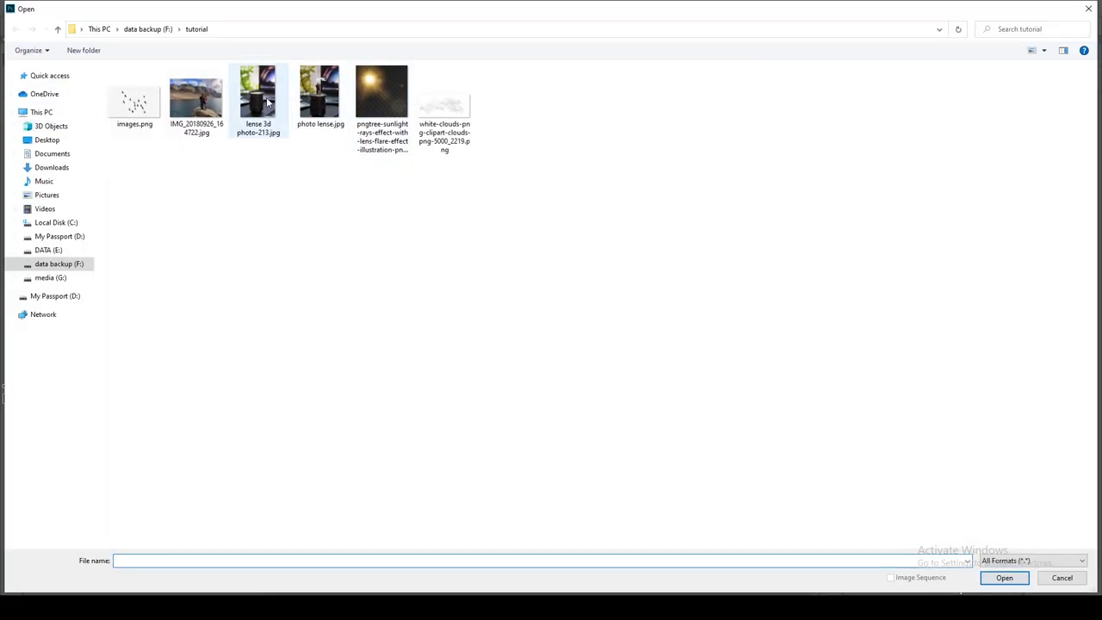
{"action": "left_click", "coordinate": [258, 95]}
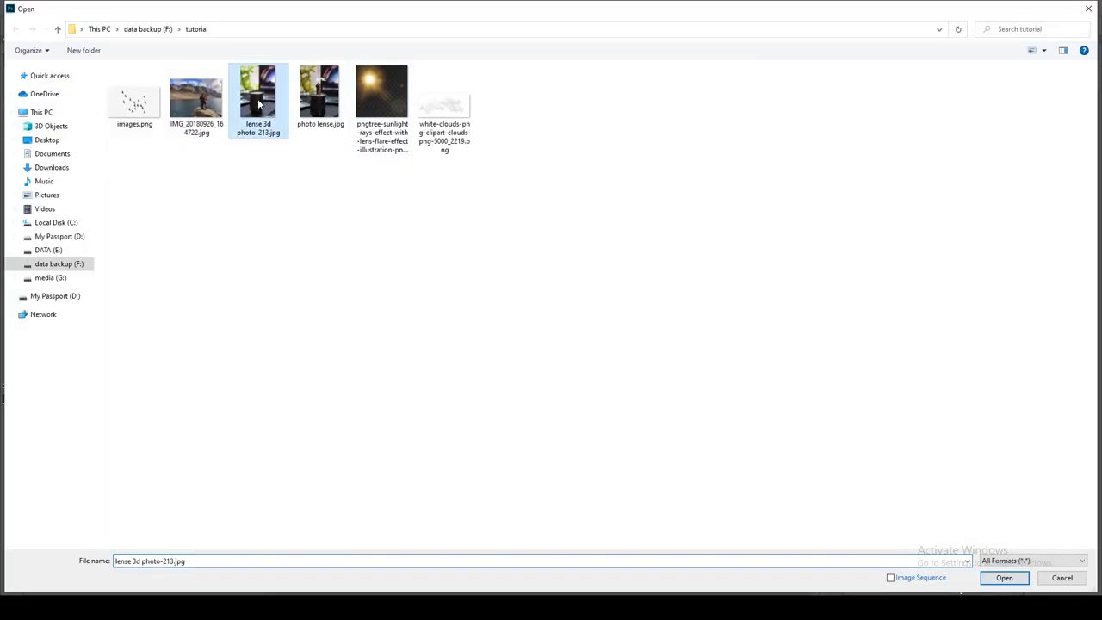
{"action": "left_click", "coordinate": [1003, 578]}
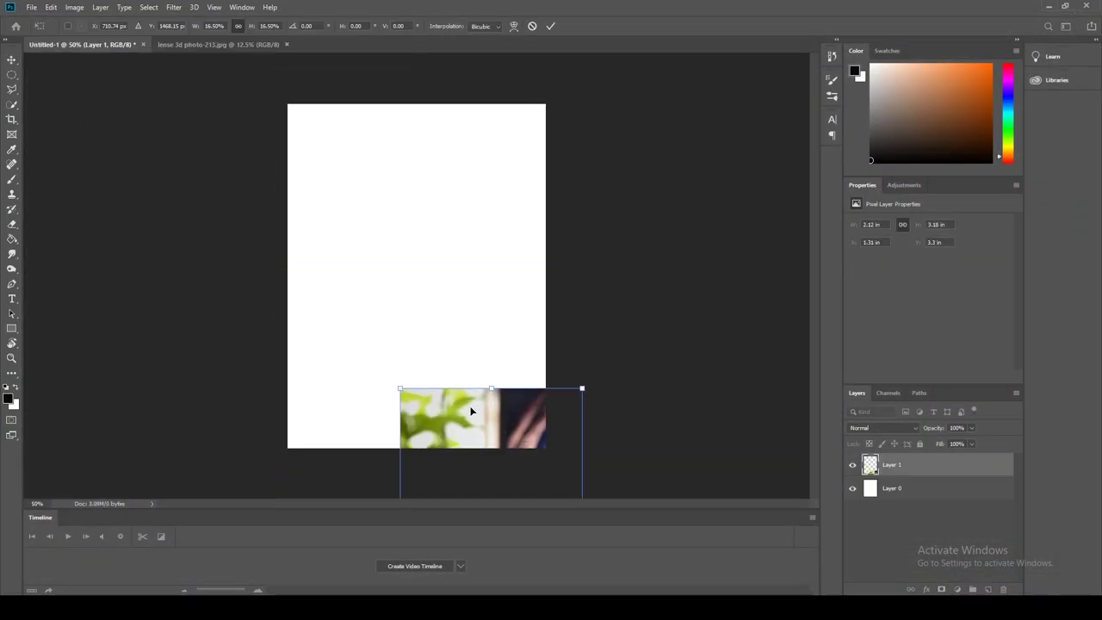
Drag the lens photo into Untitled-1 as Layer 1, enlarged to about 3.03 × 4.55 in.
{"action": "left_click_drag", "start_coordinate": [370, 104], "coordinate": [465, 422]}
{"action": "left_click_drag", "start_coordinate": [423, 148], "coordinate": [420, 266]}
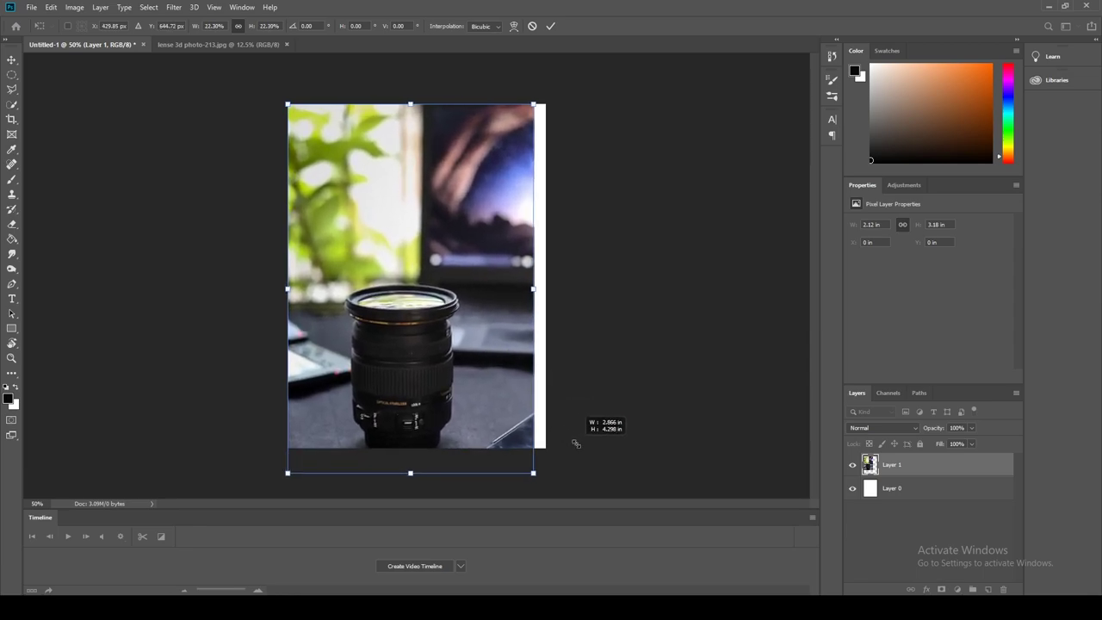
{"action": "left_click_drag", "start_coordinate": [468, 376], "coordinate": [572, 435]}
{"action": "left_click_drag", "start_coordinate": [504, 404], "coordinate": [497, 344]}
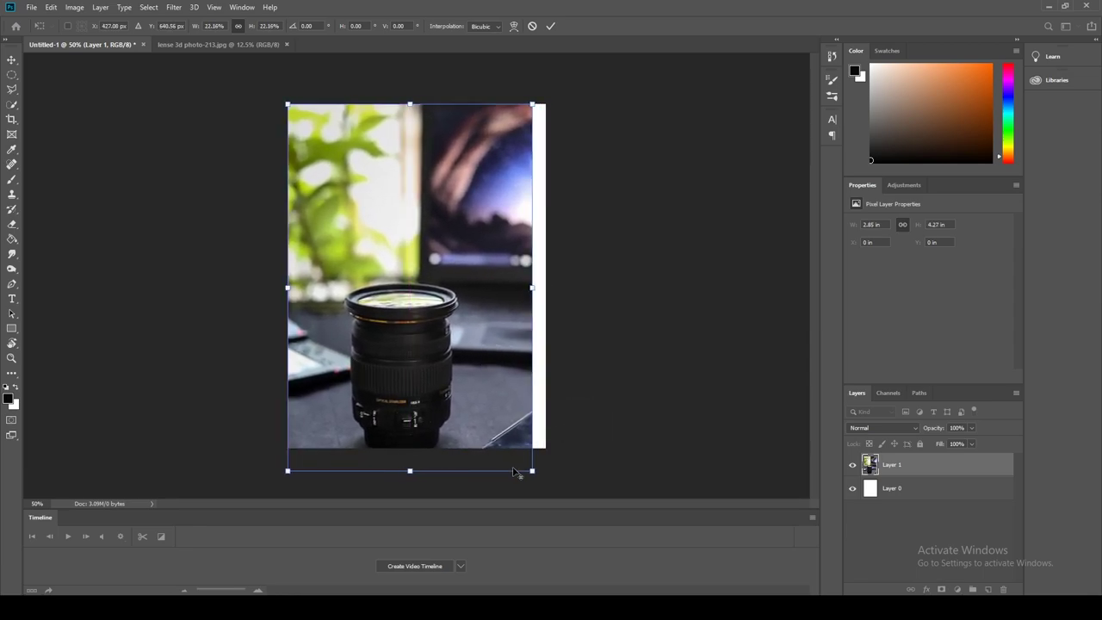
{"action": "left_click_drag", "start_coordinate": [527, 472], "coordinate": [562, 480]}
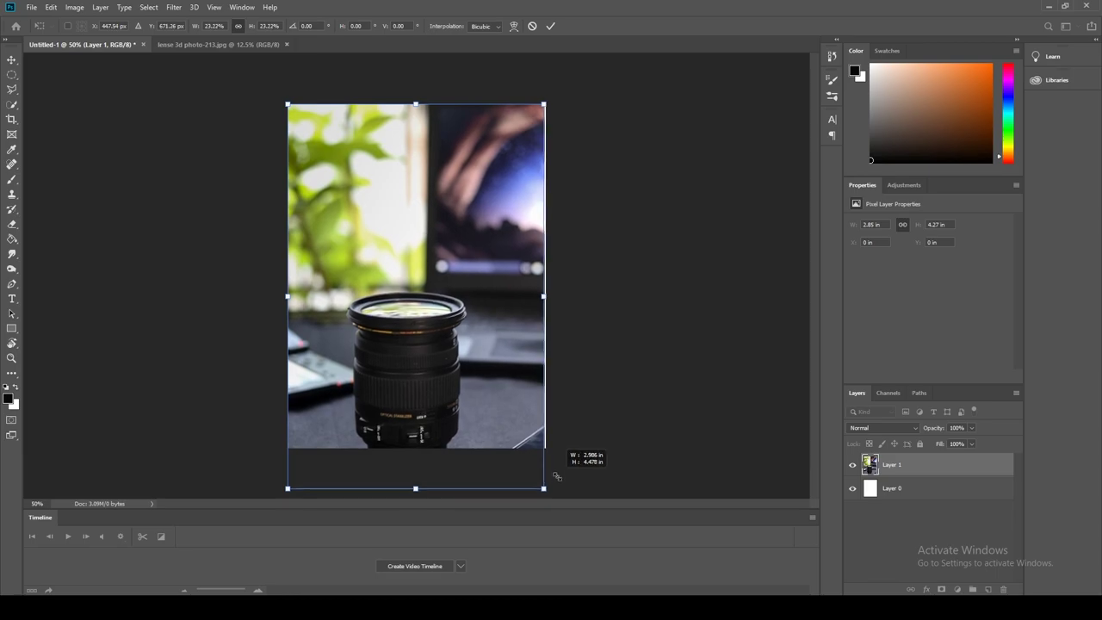
{"action": "left_click_drag", "start_coordinate": [475, 365], "coordinate": [467, 356]}
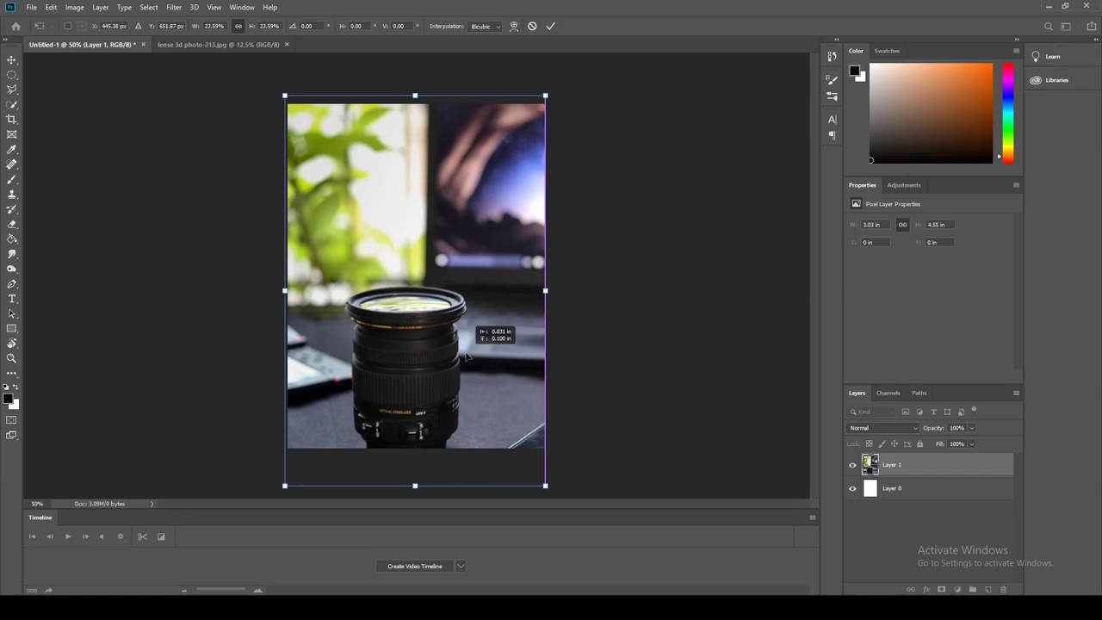
{"action": "left_click_drag", "start_coordinate": [465, 357], "coordinate": [466, 352]}
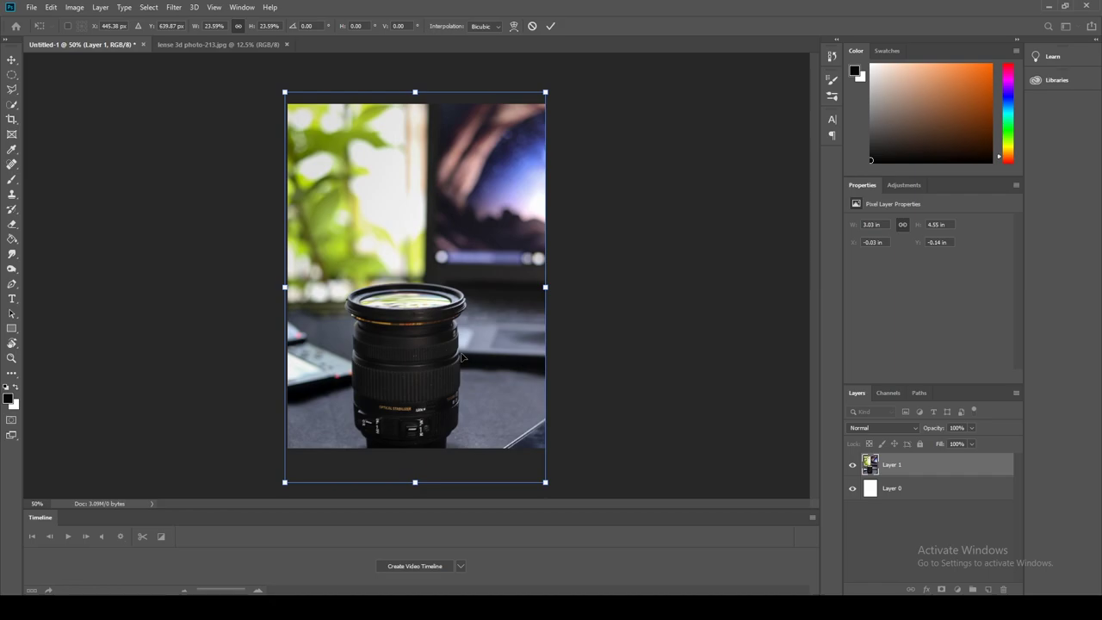
{"action": "key", "text": "Return"}
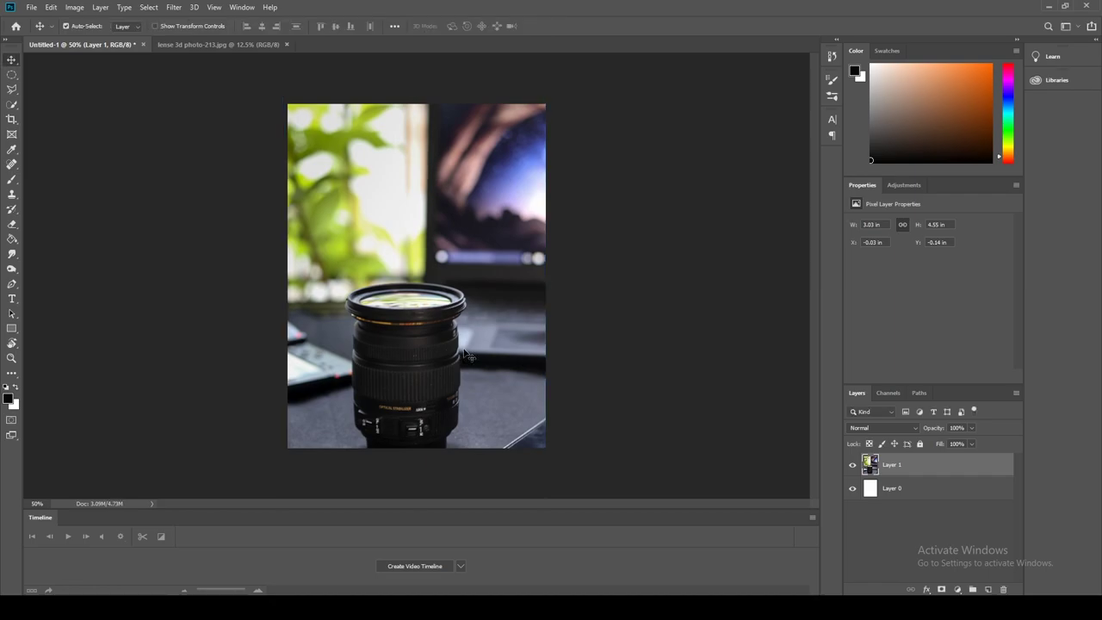
{"action": "key", "text": "alt+bracketleft"}
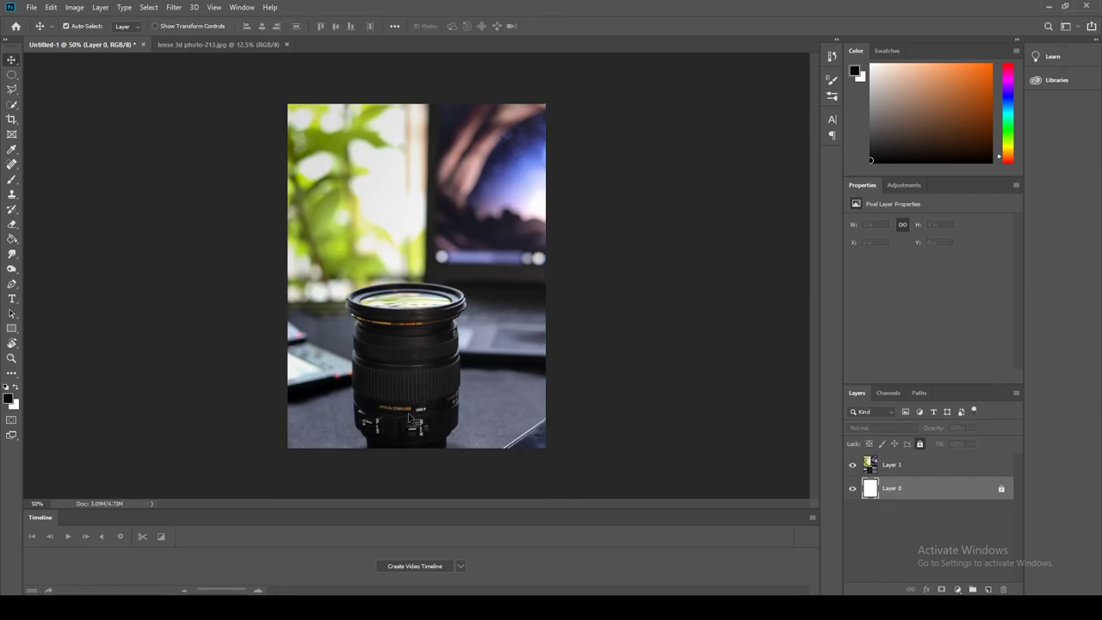
{"action": "left_click", "coordinate": [917, 466]}
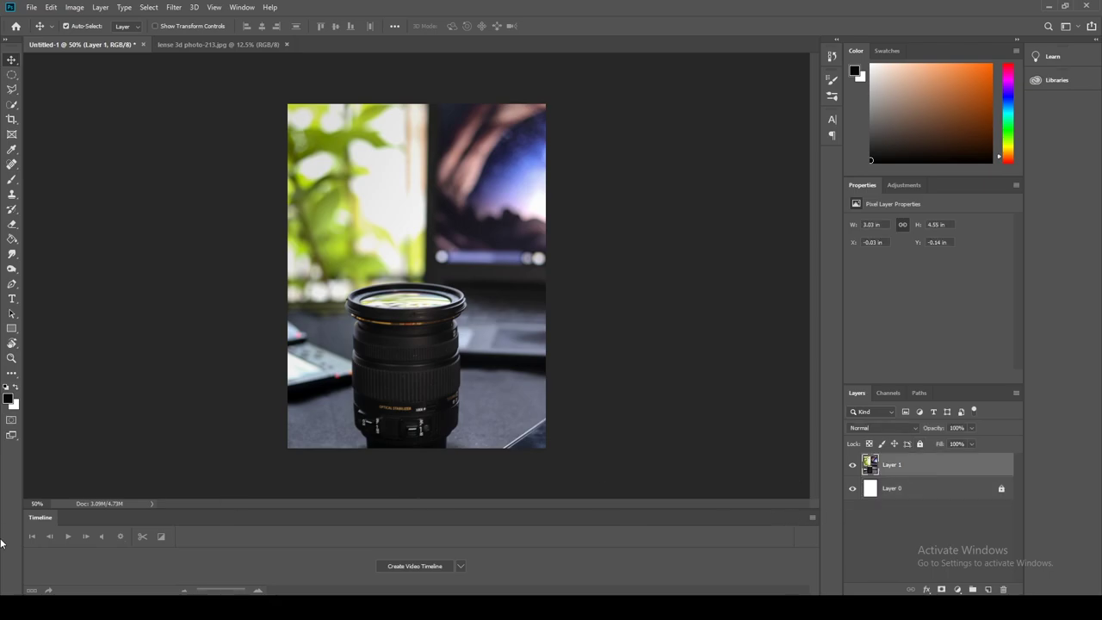
Add a Brightness/Contrast adjustment with brightness -28 and contrast 27.
{"action": "left_click", "coordinate": [957, 591]}
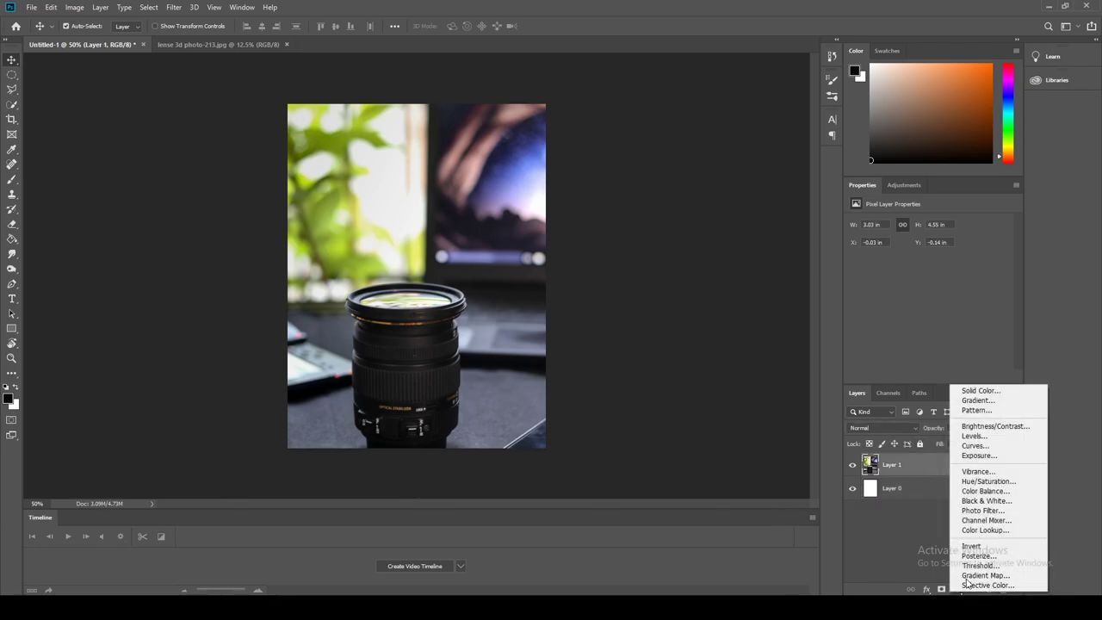
{"action": "left_click", "coordinate": [978, 427]}
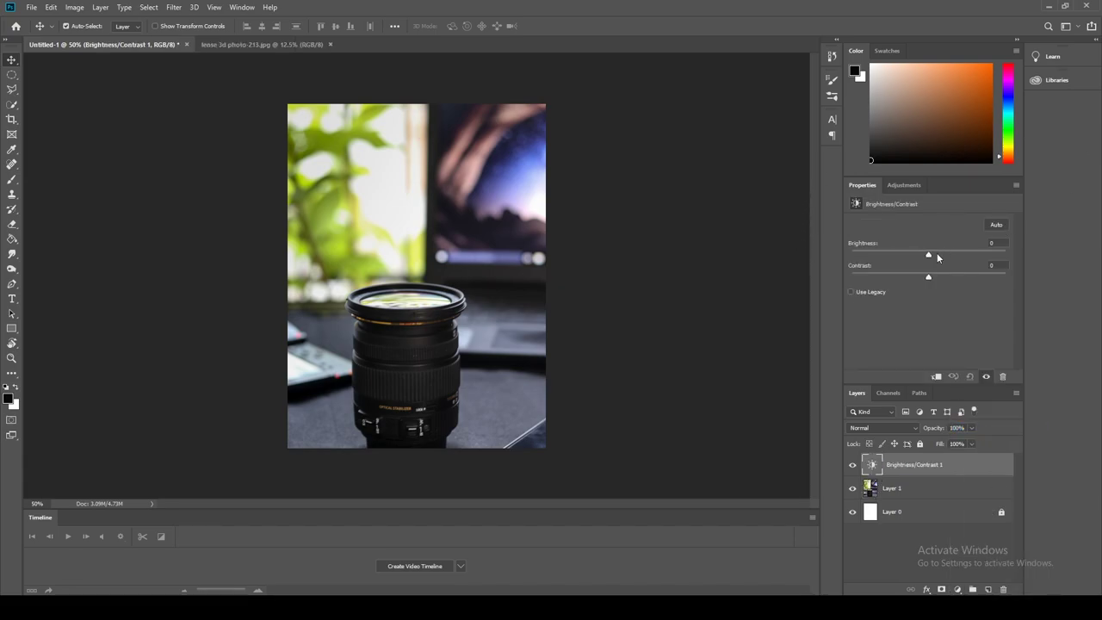
{"action": "left_click_drag", "start_coordinate": [929, 257], "coordinate": [921, 254]}
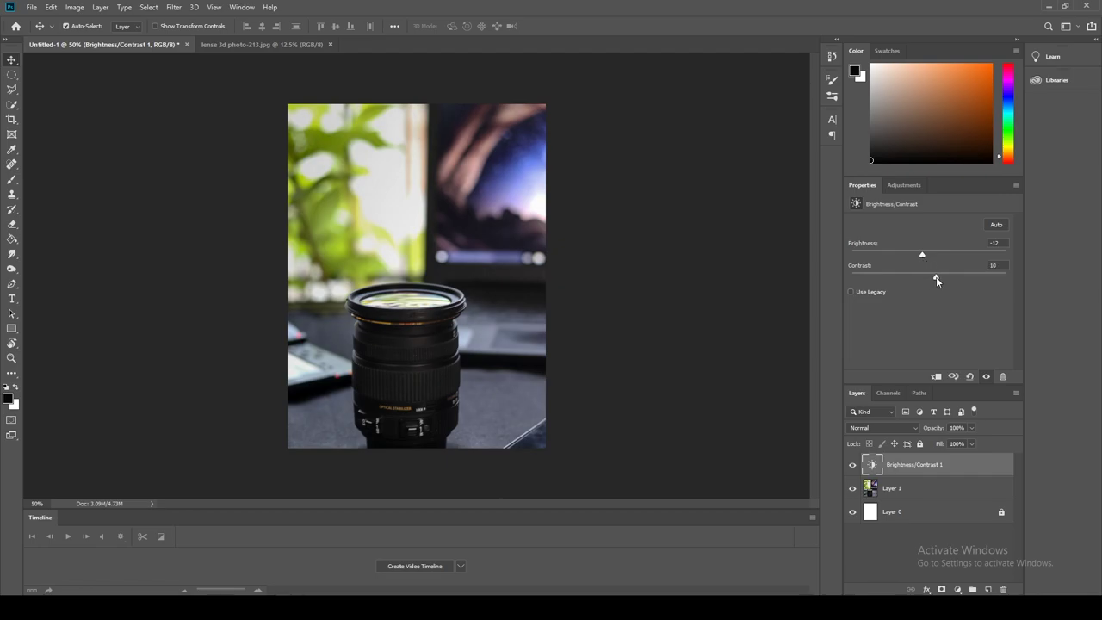
{"action": "left_click_drag", "start_coordinate": [935, 276], "coordinate": [948, 277]}
Add a Hue/Saturation adjustment with hue -13, saturation -5 and lightness -4.
{"action": "left_click", "coordinate": [956, 590]}
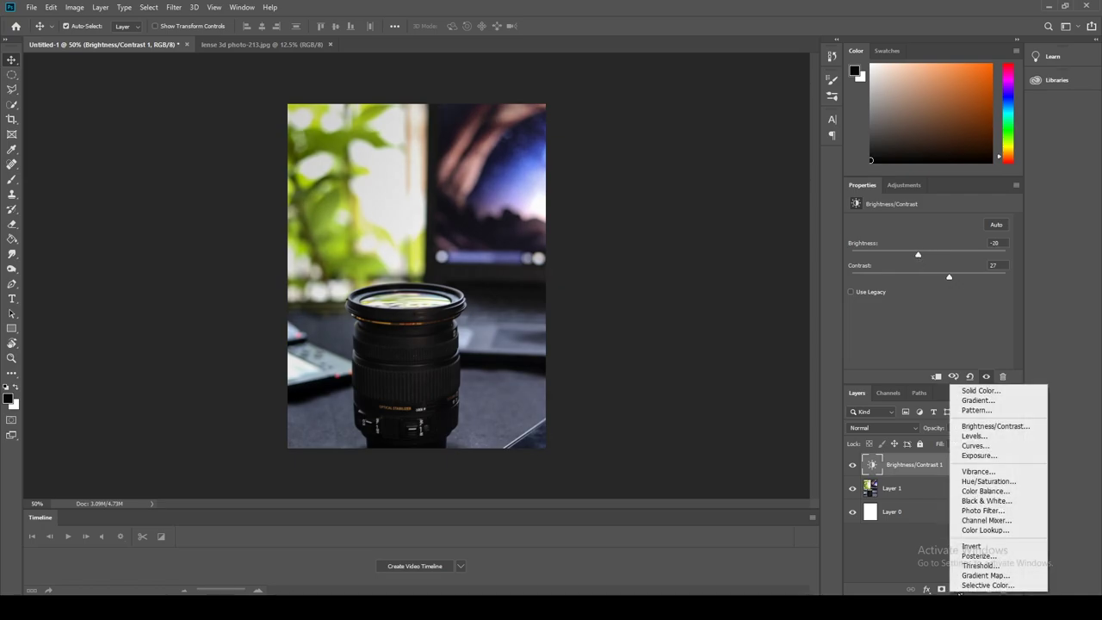
{"action": "left_click", "coordinate": [978, 481]}
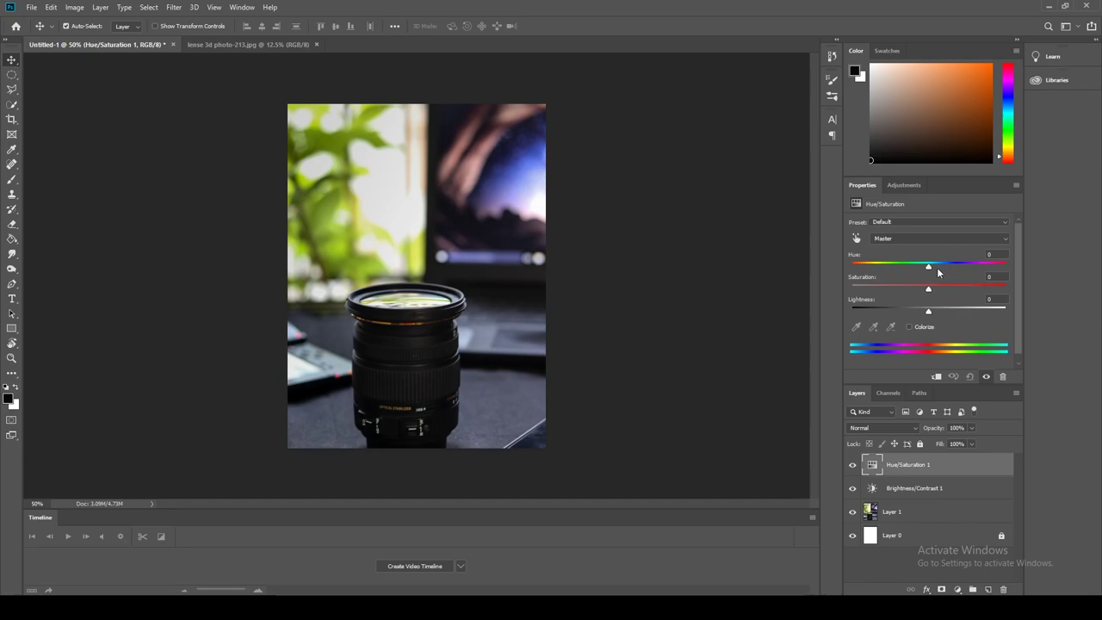
{"action": "left_click_drag", "start_coordinate": [928, 271], "coordinate": [926, 272]}
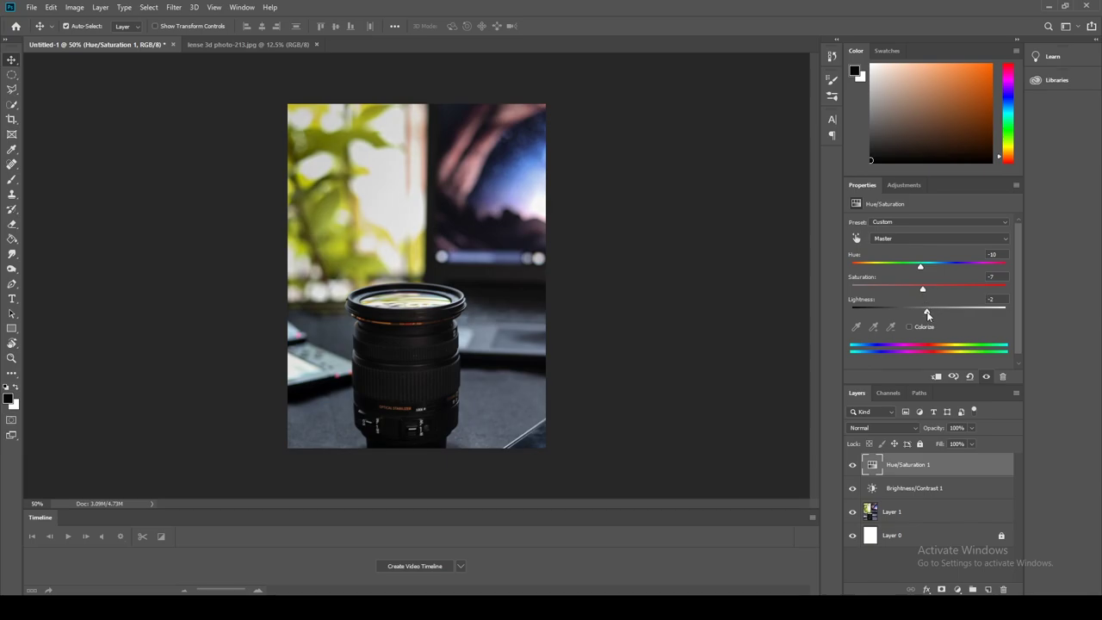
{"action": "left_click_drag", "start_coordinate": [926, 315], "coordinate": [918, 317]}
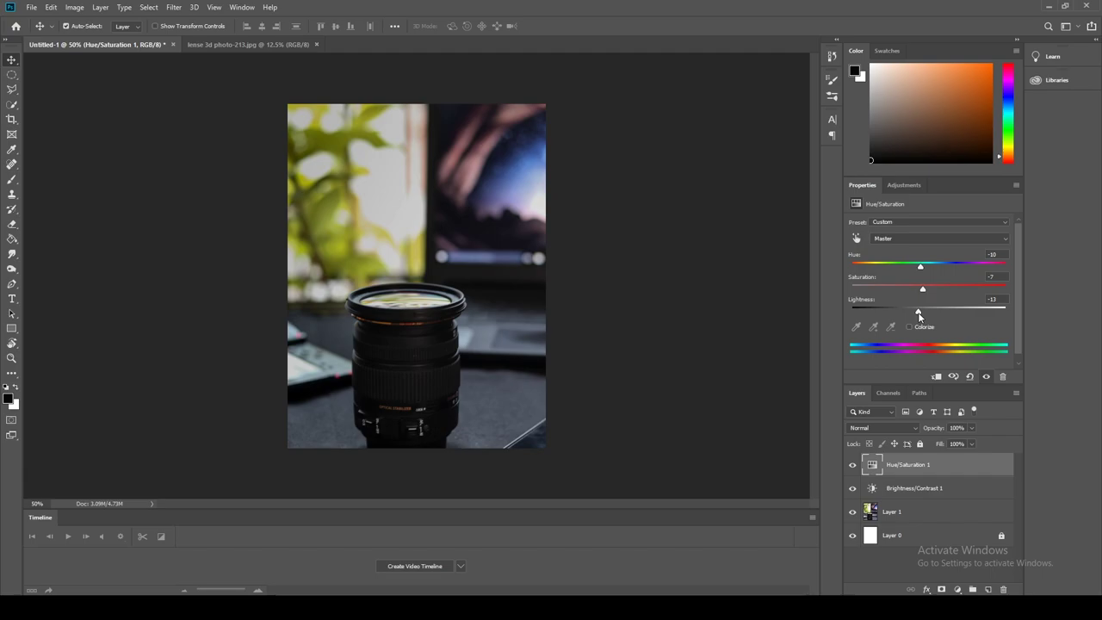
{"action": "mouse_move", "coordinate": [918, 315]}
{"action": "left_mouse_down"}
{"action": "mouse_move", "coordinate": [924, 294]}
{"action": "mouse_move", "coordinate": [935, 296]}
{"action": "mouse_move", "coordinate": [917, 299]}
{"action": "left_mouse_up"}
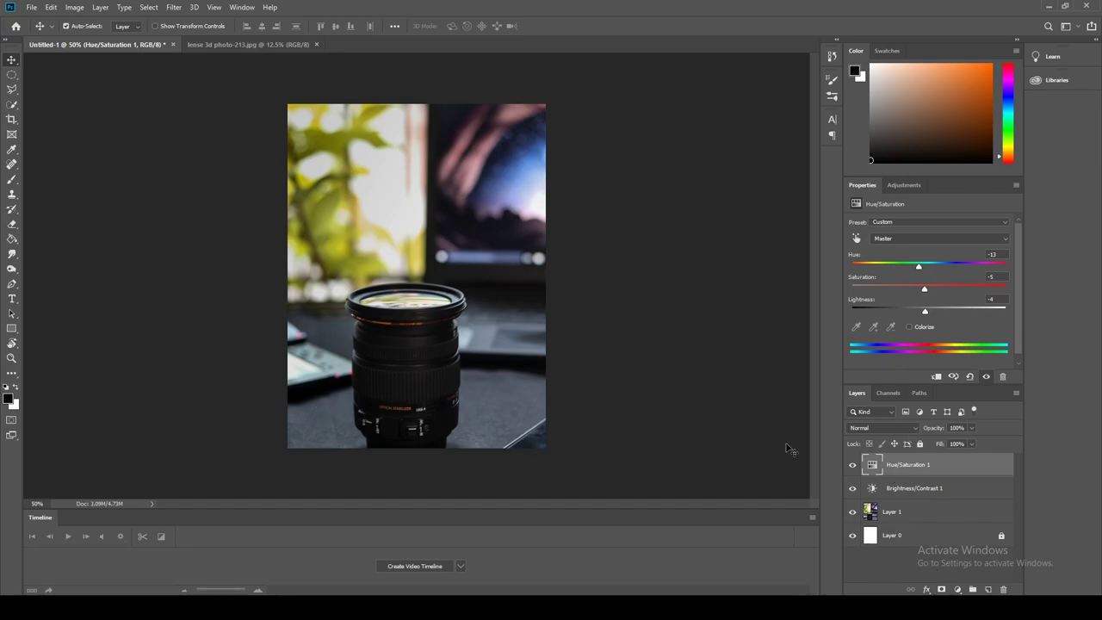
{"action": "left_click", "coordinate": [788, 448]}
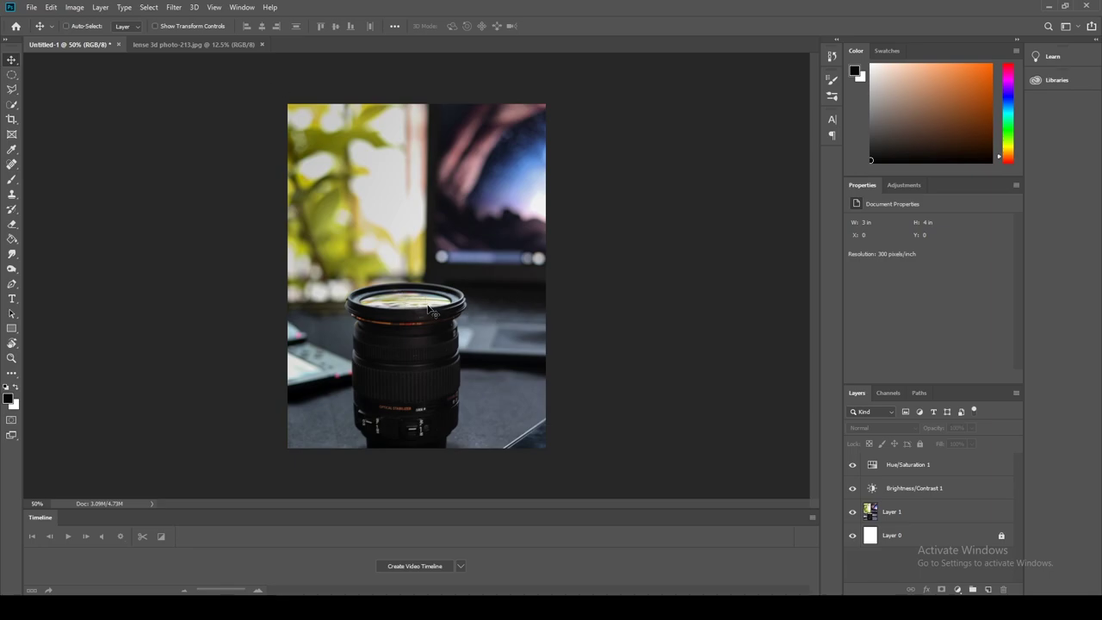
Zoom in and Quick Select the top rim of the lens.
{"action": "key", "text": "ctrl+plus"}
{"action": "key", "text": "ctrl+plus"}
{"action": "left_click_drag", "start_coordinate": [462, 393], "coordinate": [531, 362]}
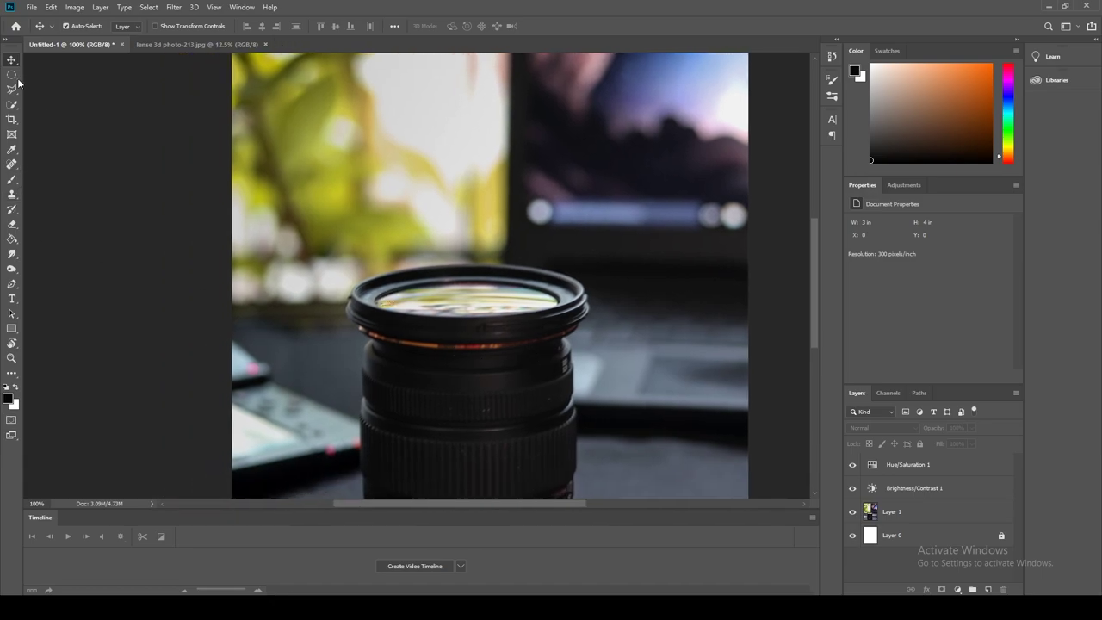
{"action": "left_click", "coordinate": [12, 104]}
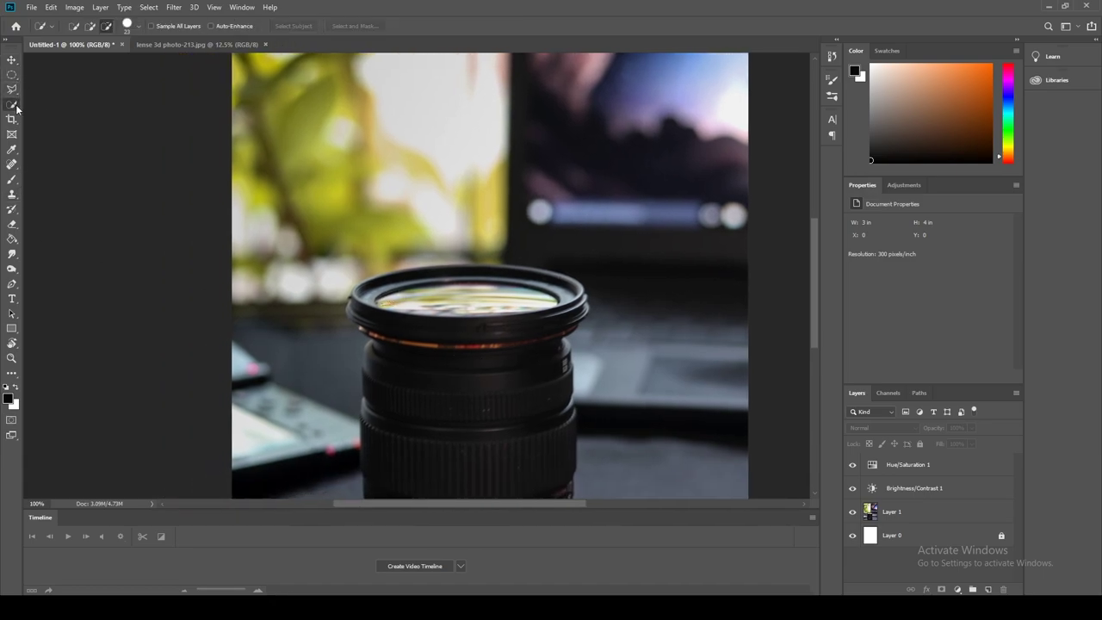
{"action": "left_click", "coordinate": [90, 28]}
{"action": "left_click", "coordinate": [372, 289]}
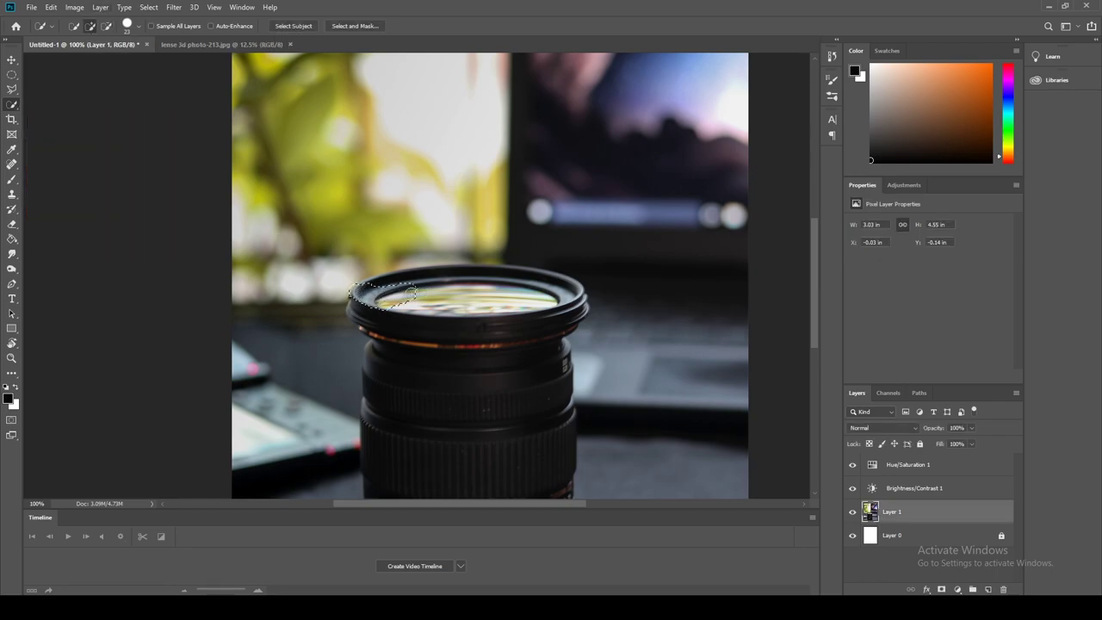
{"action": "mouse_move", "coordinate": [355, 291]}
{"action": "left_mouse_down"}
{"action": "mouse_move", "coordinate": [541, 278]}
{"action": "mouse_move", "coordinate": [575, 303]}
{"action": "left_mouse_up"}
Contract the lens-top selection by 2 pixels.
{"action": "left_click", "coordinate": [156, 10]}
{"action": "mouse_move", "coordinate": [159, 170]}
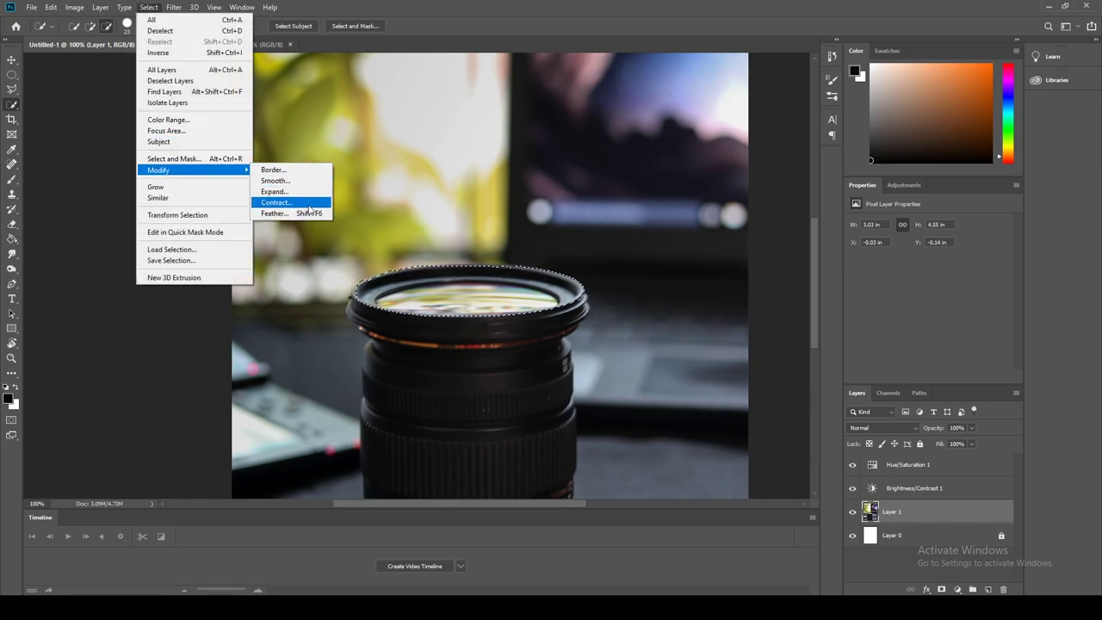
{"action": "left_click", "coordinate": [276, 202]}
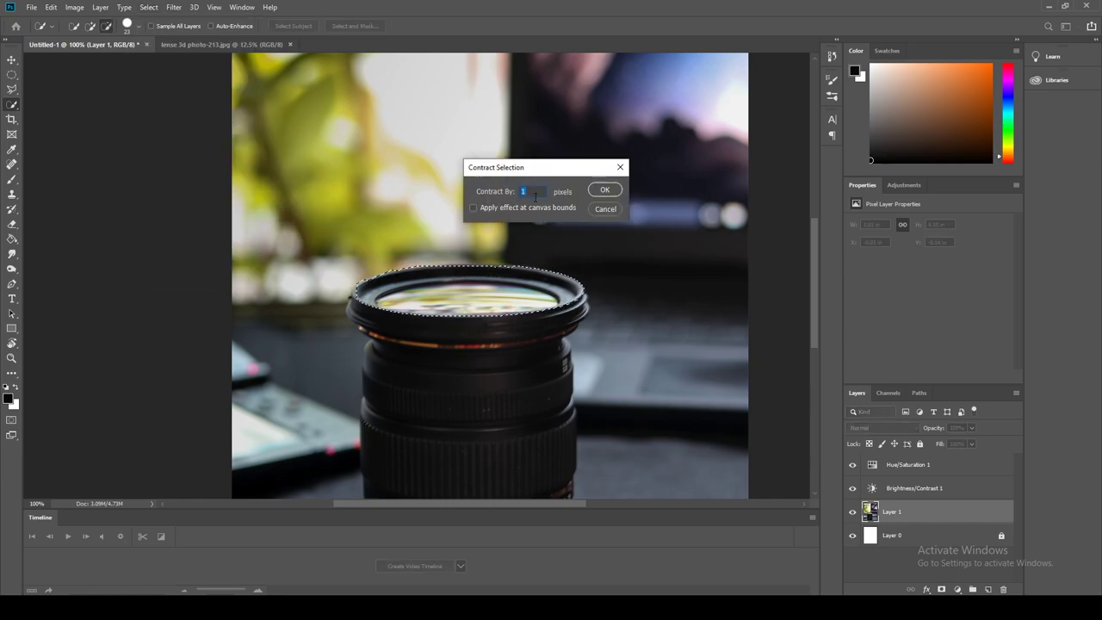
{"action": "left_click", "coordinate": [597, 190]}
Feather the selection edge by 5 pixels and target the Hue/Saturation 1 layer.
{"action": "left_click", "coordinate": [148, 7]}
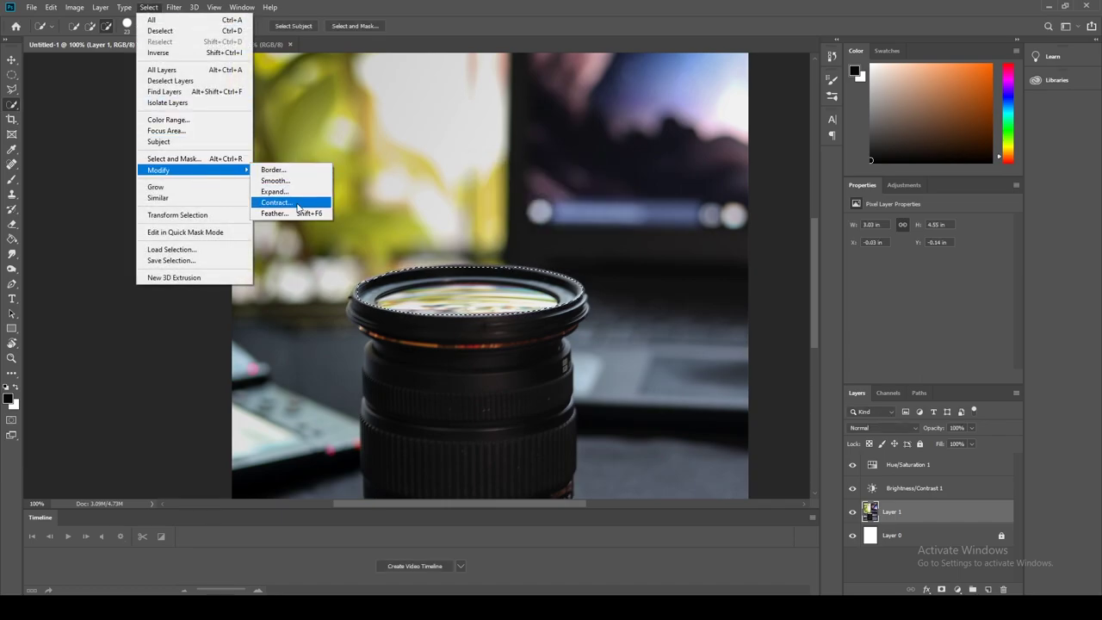
{"action": "left_click", "coordinate": [293, 213]}
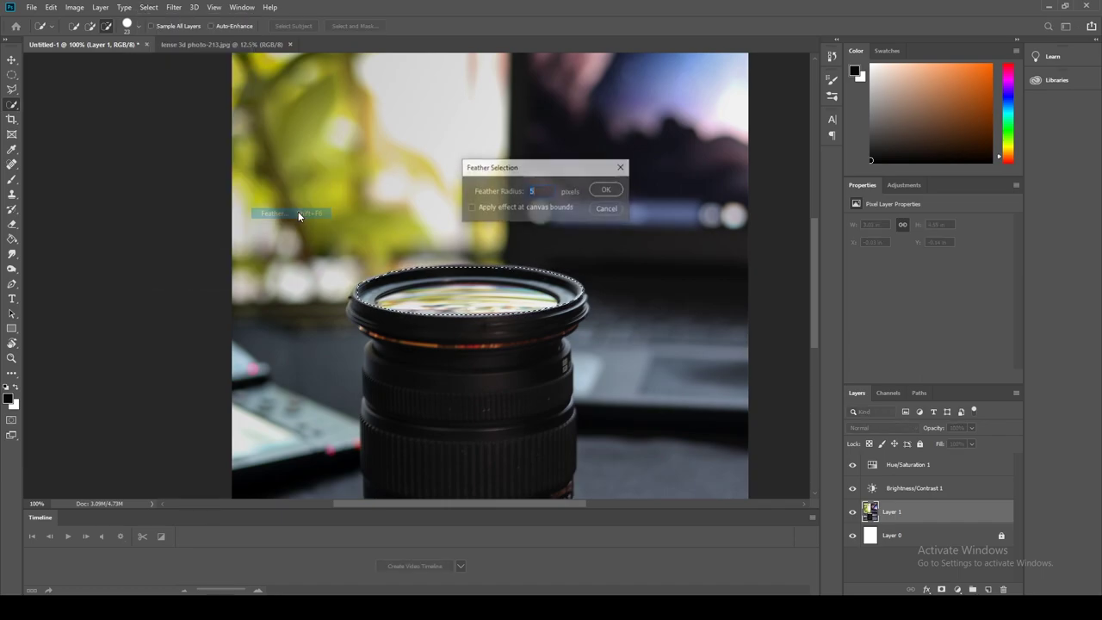
{"action": "left_click", "coordinate": [607, 190]}
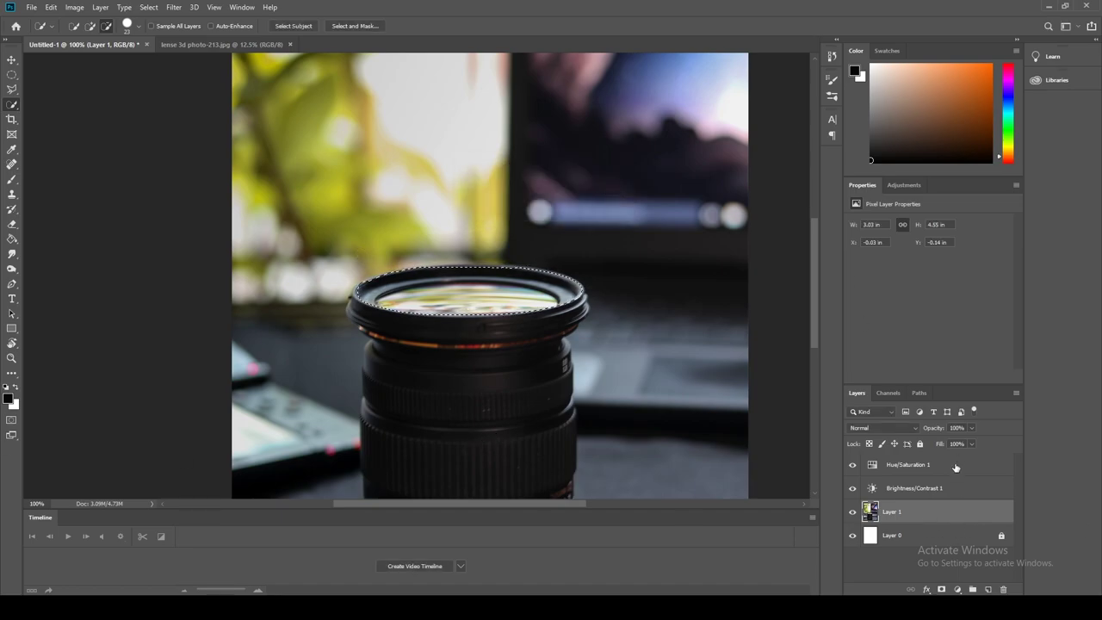
{"action": "left_click", "coordinate": [955, 466]}
Add a new layer named 'lense top', paint-bucket fill the selection black, and deselect.
{"action": "left_click", "coordinate": [988, 590]}
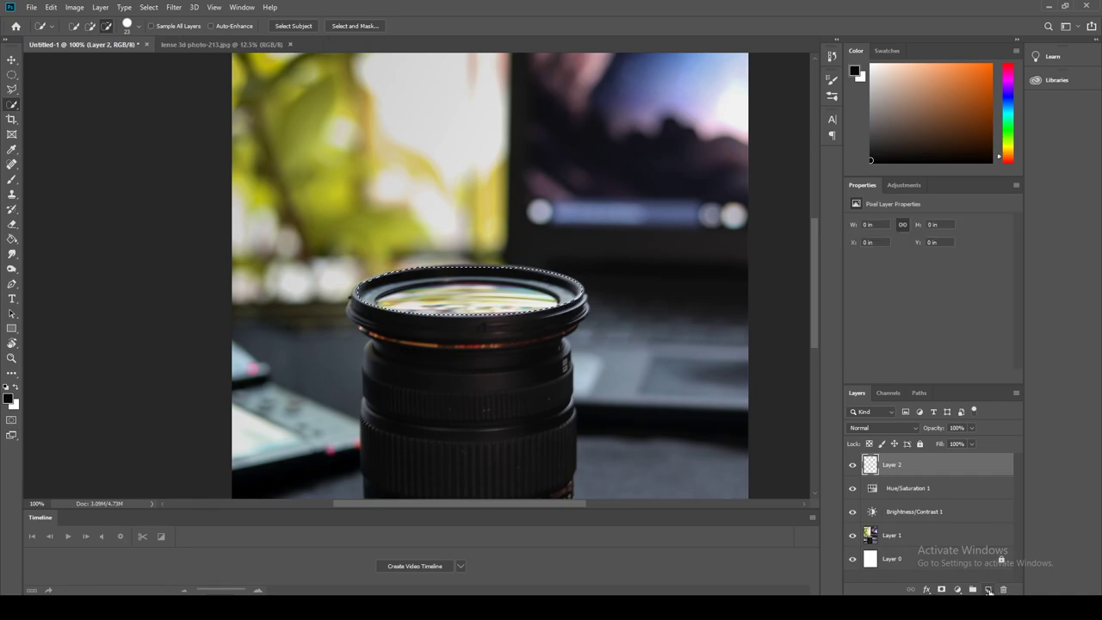
{"action": "double_click", "coordinate": [892, 464]}
{"action": "type", "text": "lense top"}
{"action": "key", "text": "Return"}
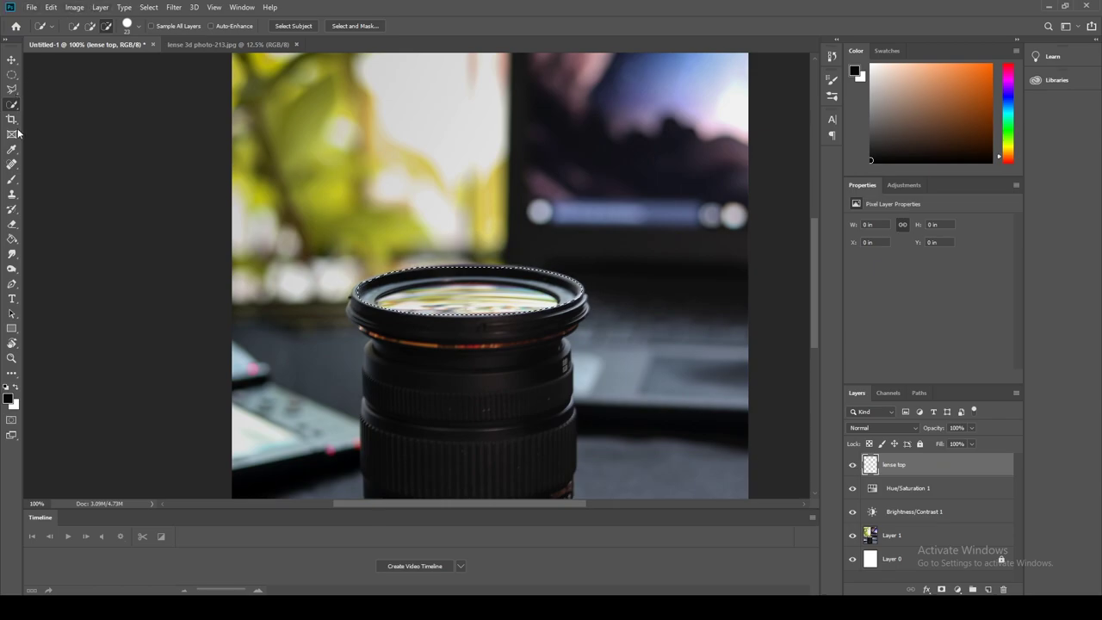
{"action": "left_click", "coordinate": [12, 238]}
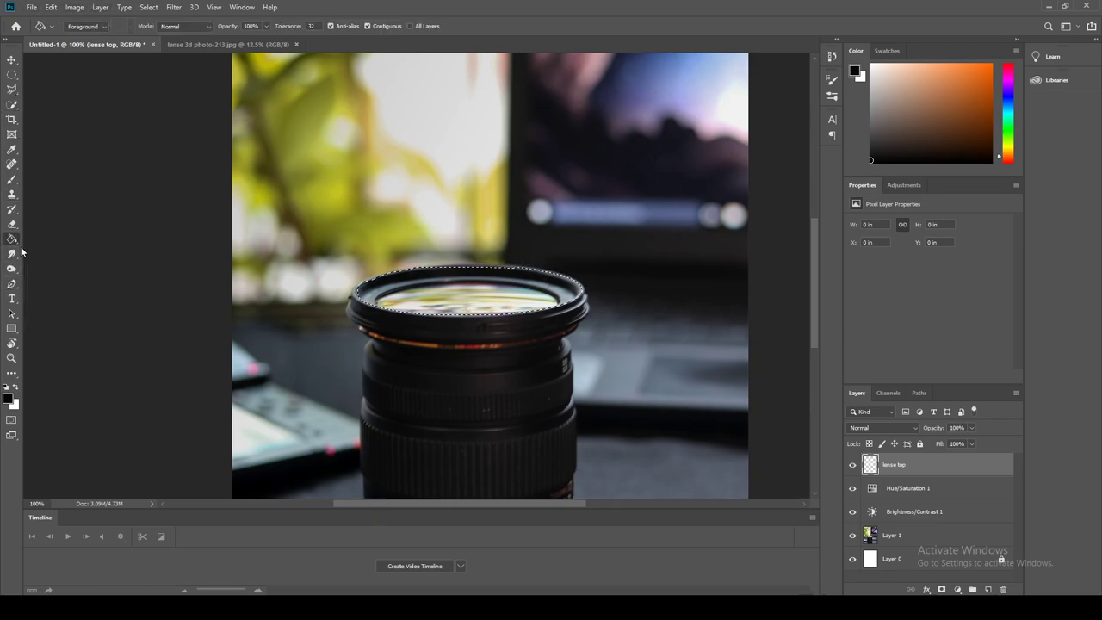
{"action": "left_click", "coordinate": [427, 284]}
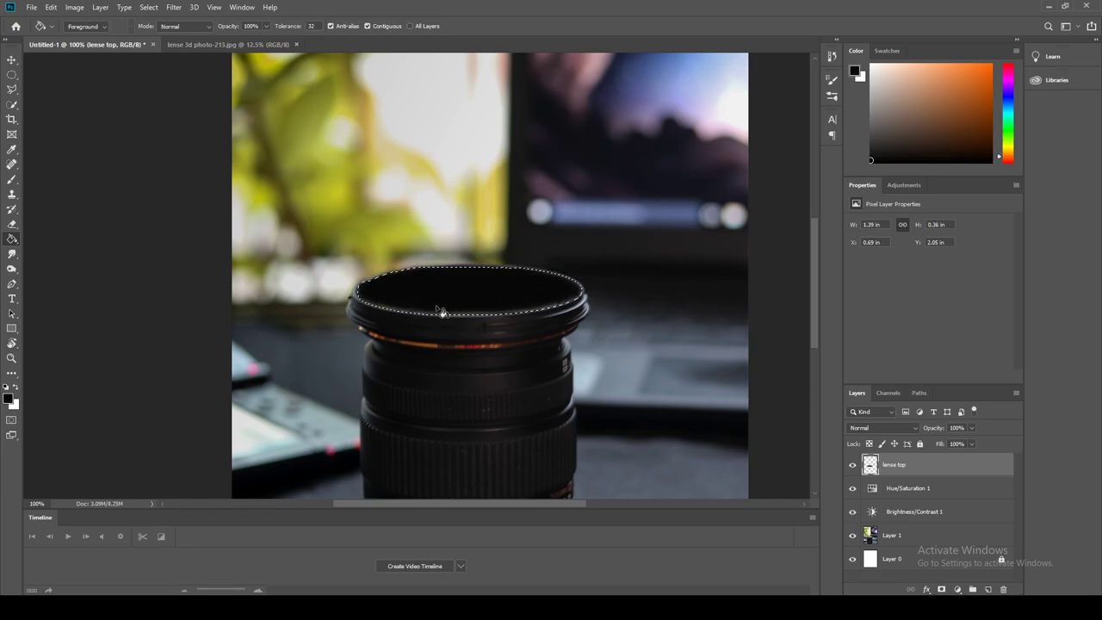
{"action": "key", "text": "ctrl+d"}
Open the couple photo and Quick Select the couple and rock with a 68 px brush.
{"action": "left_click", "coordinate": [33, 7]}
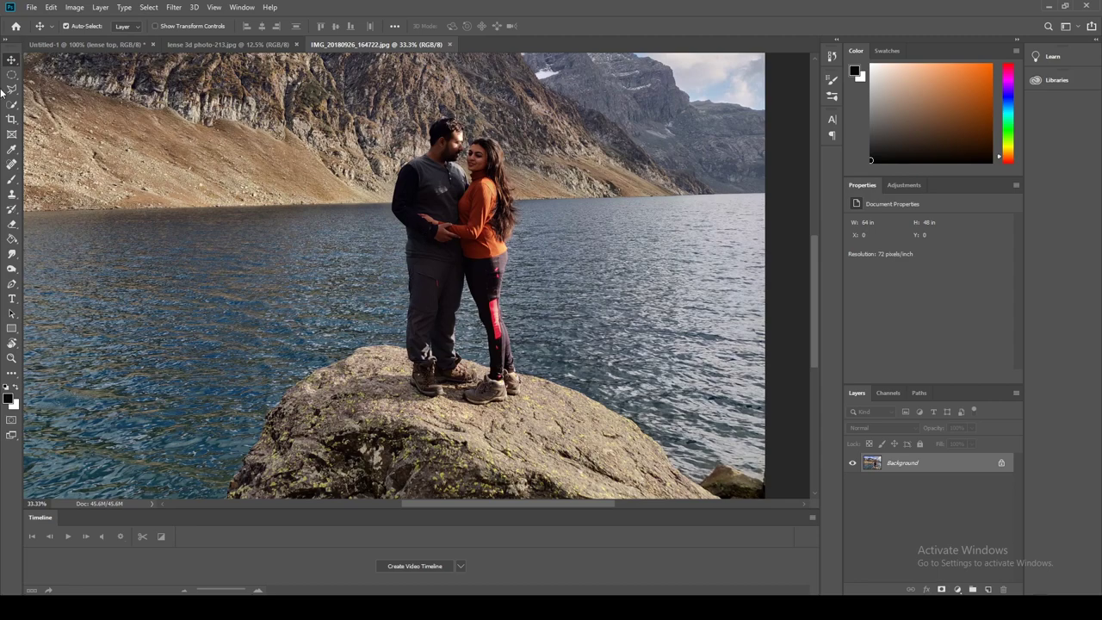
{"action": "left_click", "coordinate": [11, 104]}
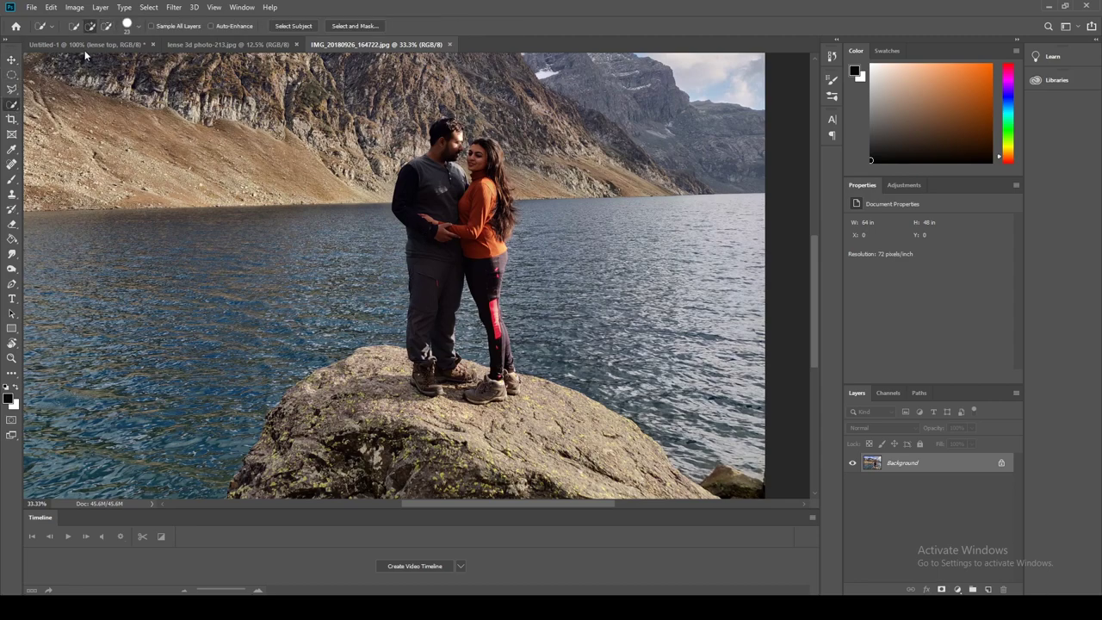
{"action": "left_click_drag", "start_coordinate": [494, 379], "coordinate": [313, 464]}
{"action": "key", "text": "ctrl+minus"}
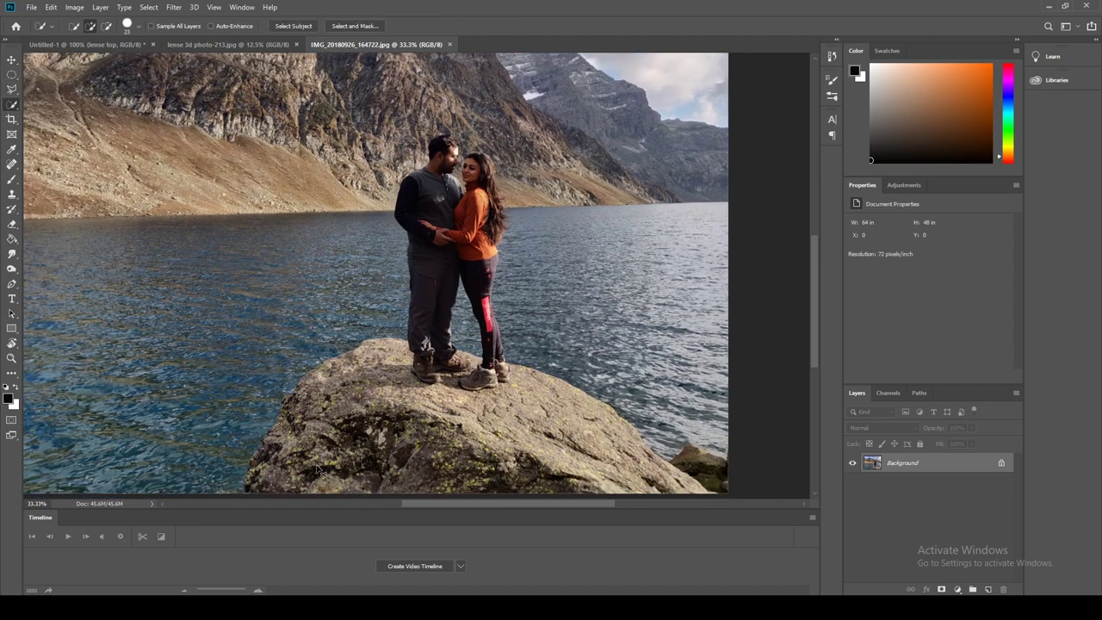
{"action": "left_click", "coordinate": [129, 26]}
{"action": "left_click_drag", "start_coordinate": [87, 57], "coordinate": [103, 58]}
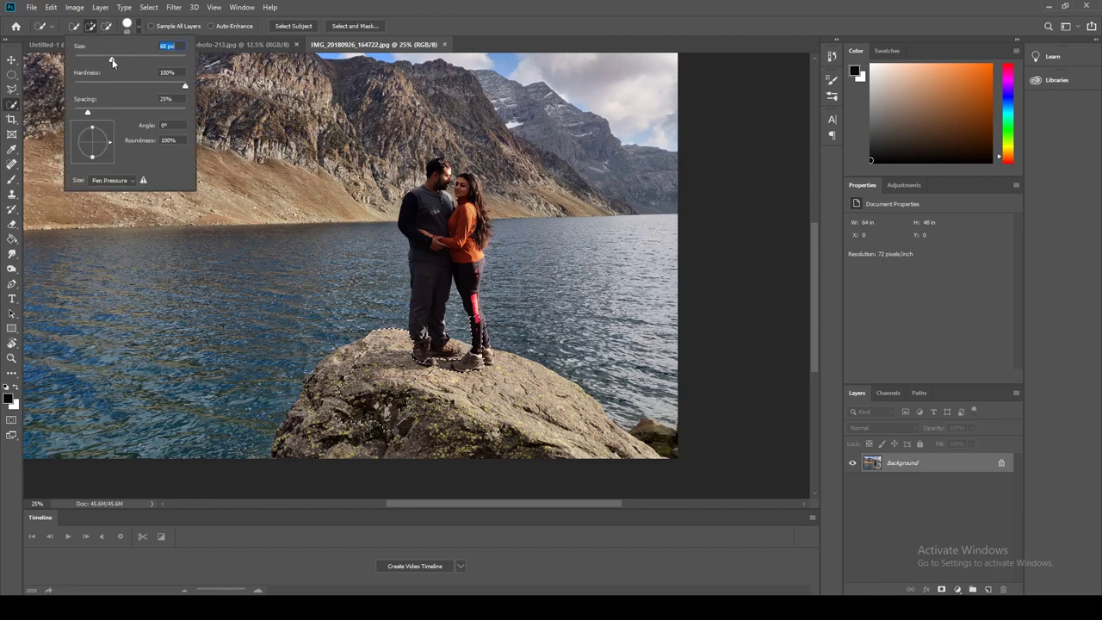
{"action": "key", "text": "Return"}
{"action": "mouse_move", "coordinate": [507, 428]}
{"action": "left_mouse_down"}
{"action": "mouse_move", "coordinate": [576, 431]}
{"action": "mouse_move", "coordinate": [465, 310]}
{"action": "mouse_move", "coordinate": [430, 198]}
{"action": "mouse_move", "coordinate": [441, 168]}
{"action": "left_mouse_up"}
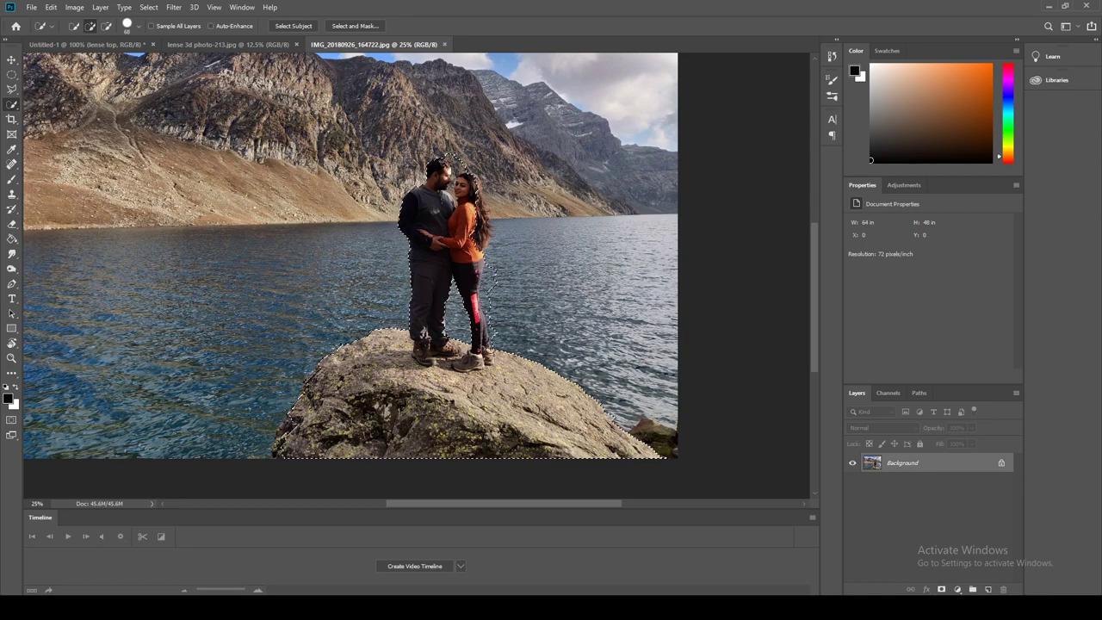
Refine the selection with an 18 px brush and mask out the background.
{"action": "left_click_drag", "start_coordinate": [437, 375], "coordinate": [506, 440]}
{"action": "key", "text": "ctrl+plus"}
{"action": "key", "text": "ctrl+plus"}
{"action": "key", "text": "ctrl+plus"}
{"action": "left_click", "coordinate": [134, 26]}
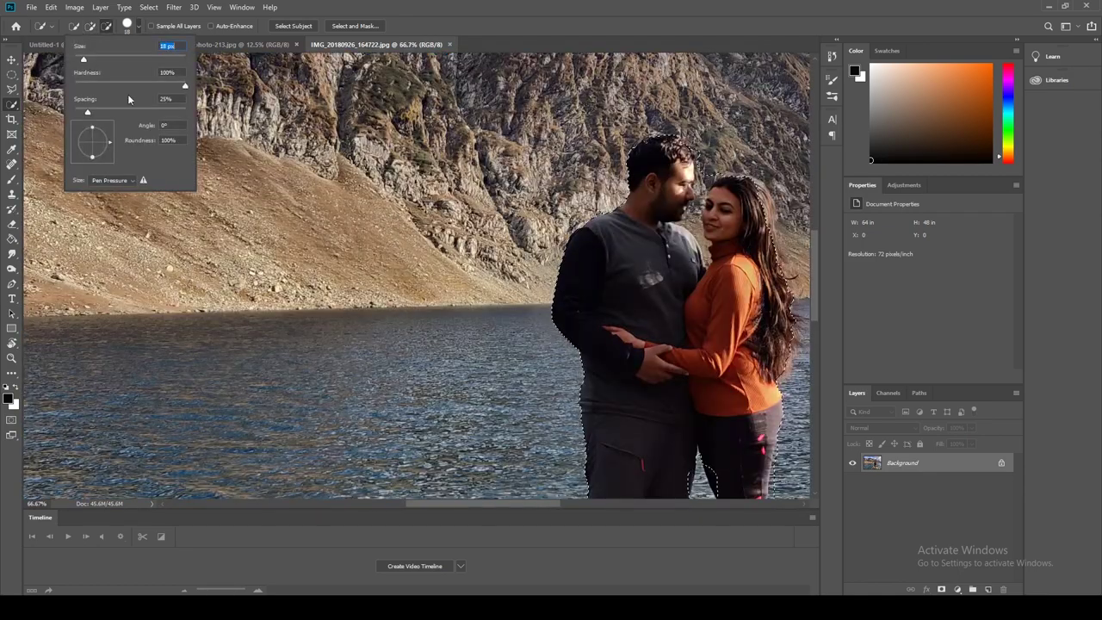
{"action": "left_click_drag", "start_coordinate": [104, 58], "coordinate": [85, 58]}
{"action": "key", "text": "Return"}
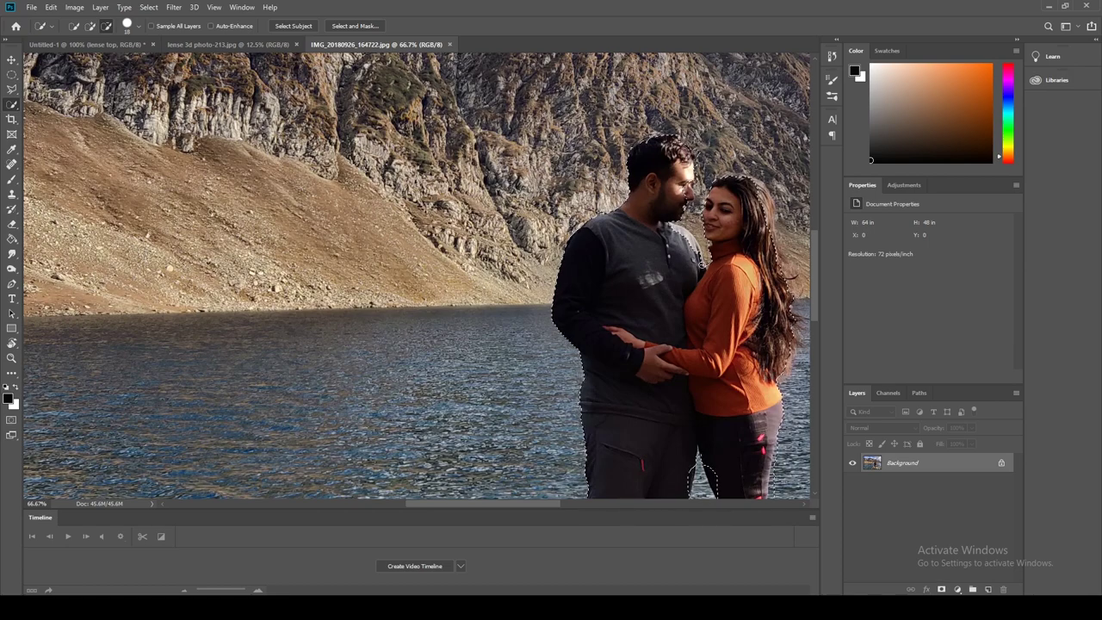
{"action": "key", "text": "ctrl+minus"}
{"action": "key", "text": "ctrl+minus"}
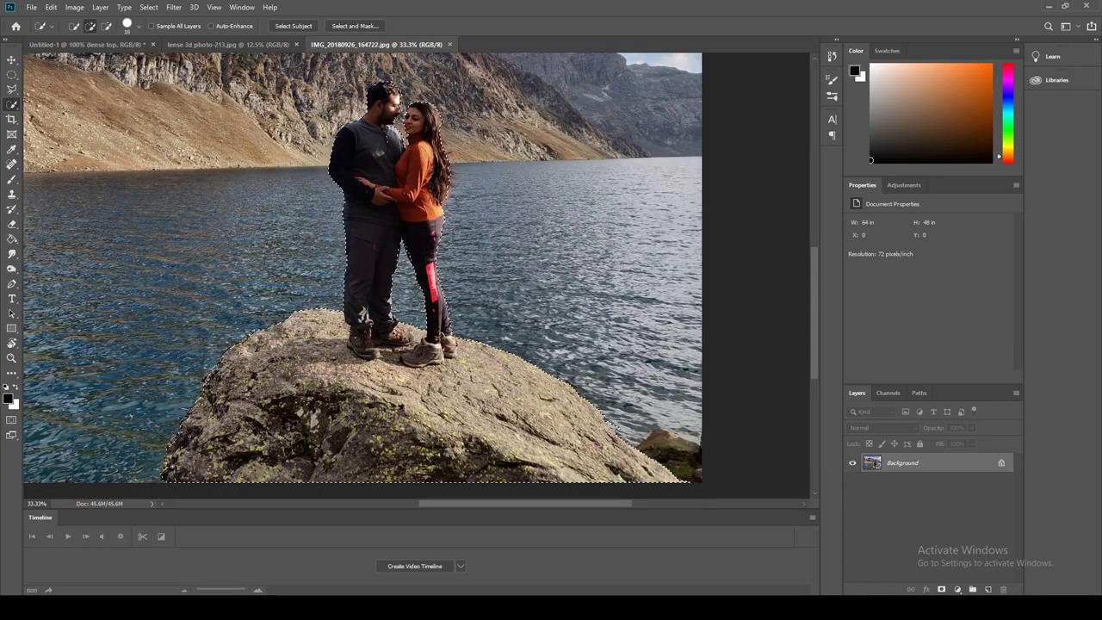
{"action": "key", "text": "alt"}
{"action": "left_click", "coordinate": [940, 590]}
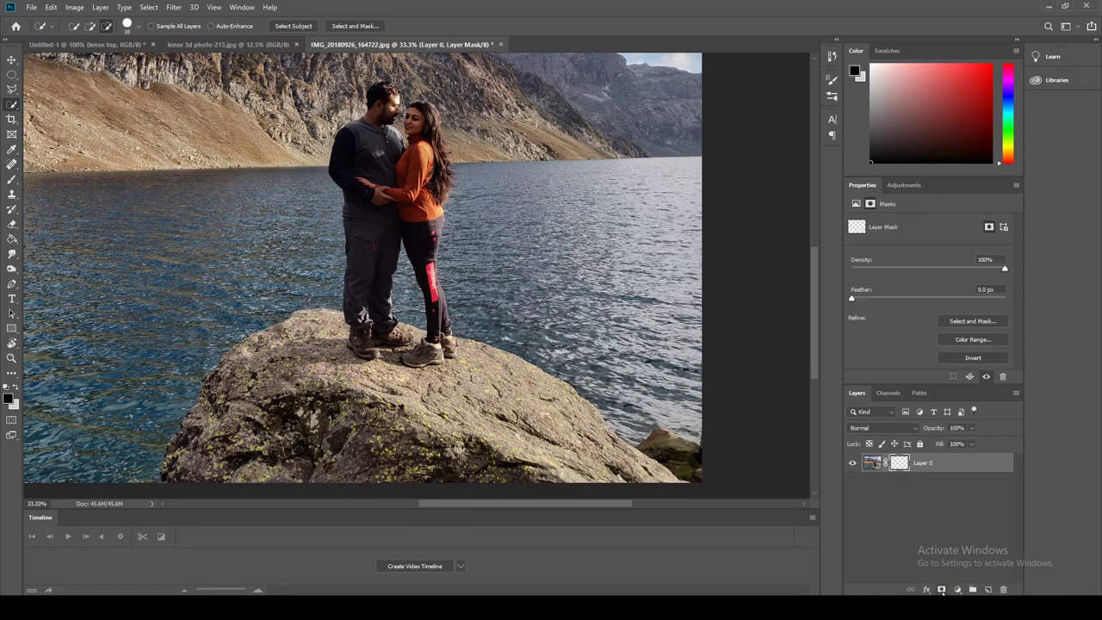
Scale down the masked couple-and-rock cut-out.
{"action": "key", "text": "ctrl+t"}
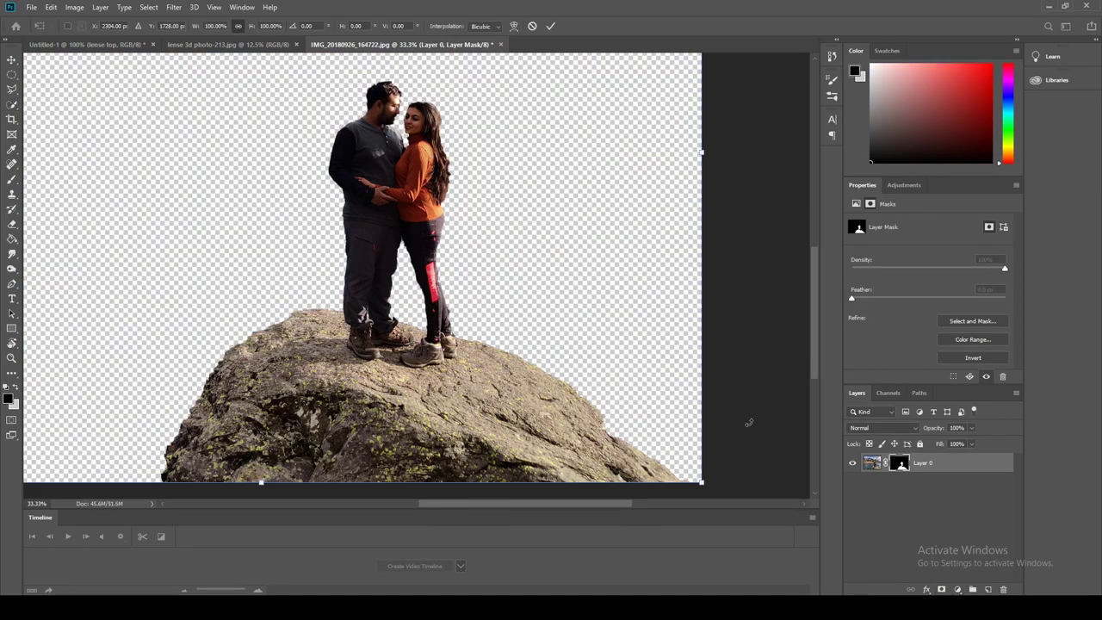
{"action": "key", "text": "ctrl+minus"}
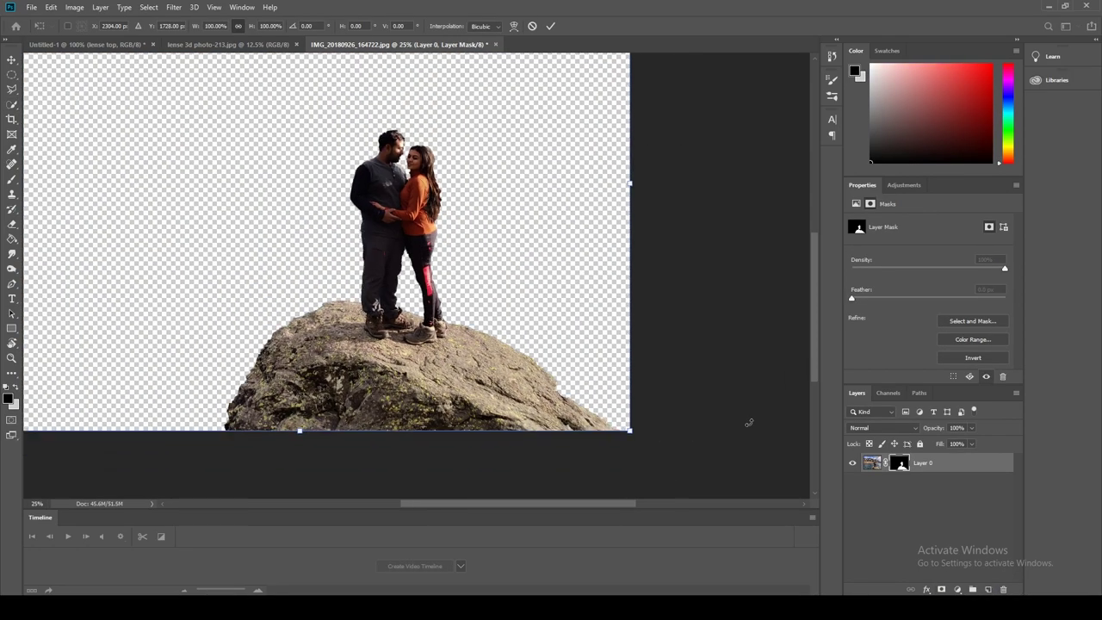
{"action": "key", "text": "ctrl+minus"}
{"action": "mouse_move", "coordinate": [195, 128]}
{"action": "left_mouse_down"}
{"action": "mouse_move", "coordinate": [491, 350]}
{"action": "mouse_move", "coordinate": [184, 93]}
{"action": "left_mouse_up"}
{"action": "key", "text": "Return"}
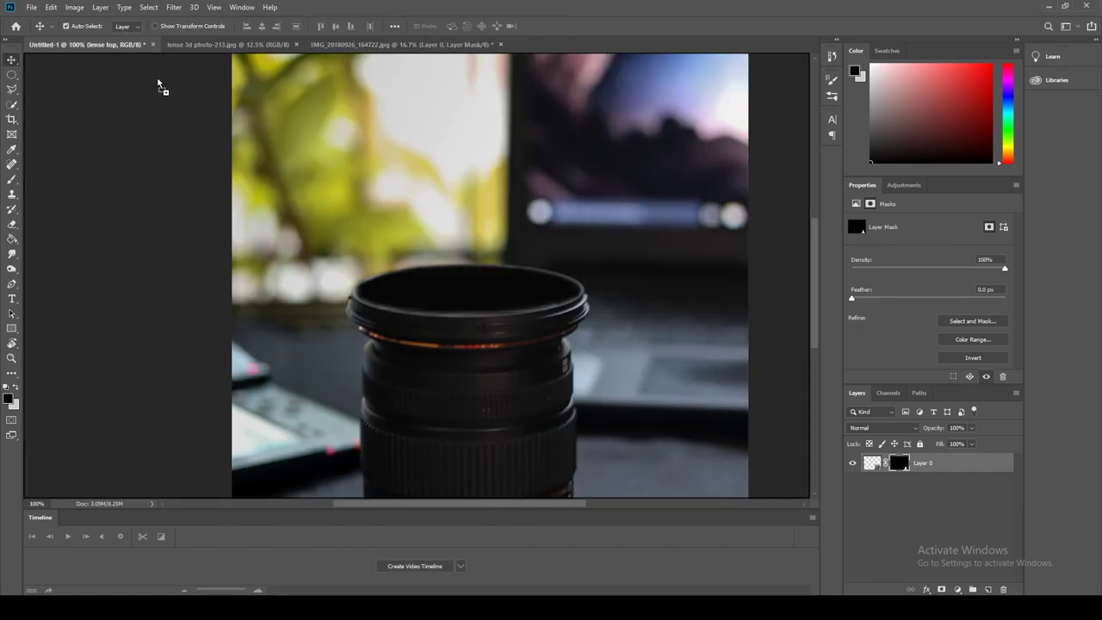
Bring the couple cut-out into the lens composition, shrunk and centred on the lens top.
{"action": "left_click_drag", "start_coordinate": [117, 50], "coordinate": [440, 290]}
{"action": "key", "text": "ctrl+t"}
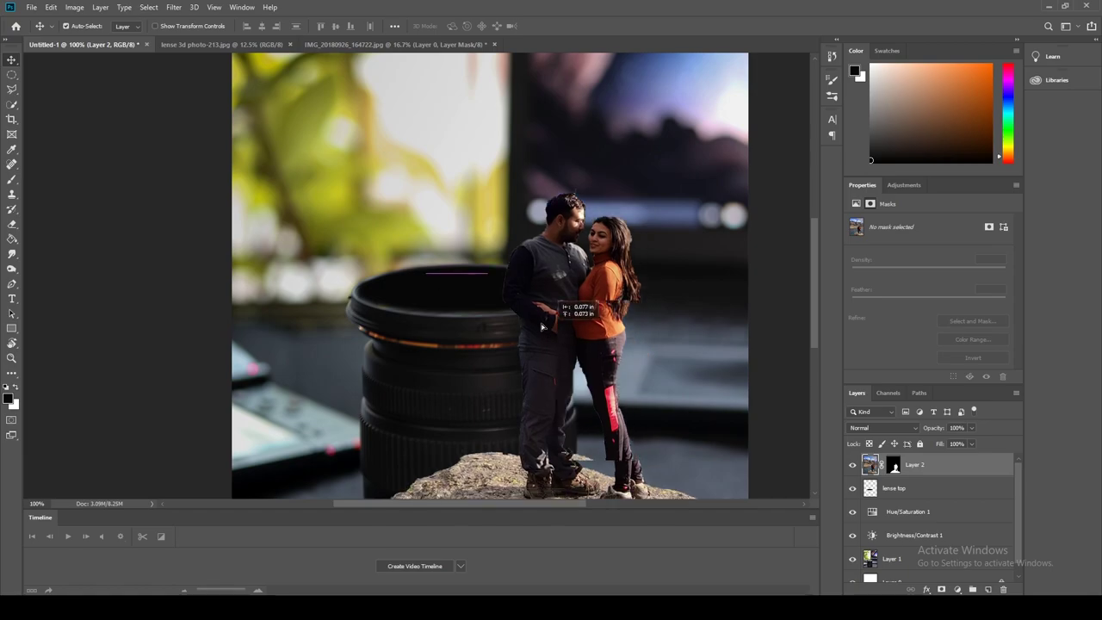
{"action": "key", "text": "ctrl+minus"}
{"action": "key", "text": "ctrl+minus"}
{"action": "left_click_drag", "start_coordinate": [519, 105], "coordinate": [450, 150]}
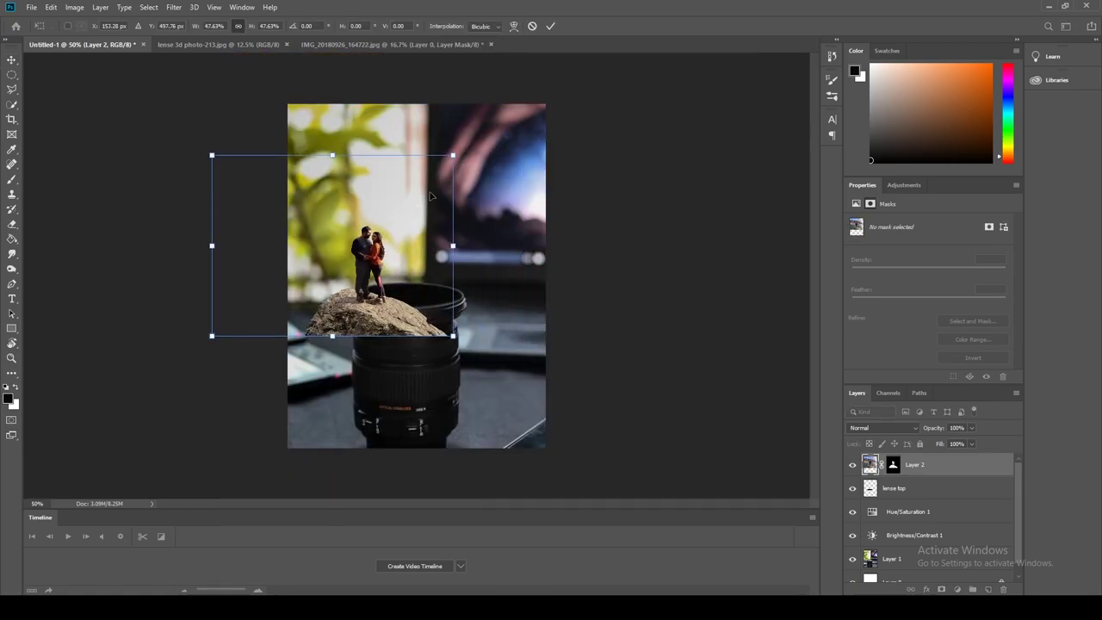
{"action": "left_click_drag", "start_coordinate": [349, 300], "coordinate": [392, 296]}
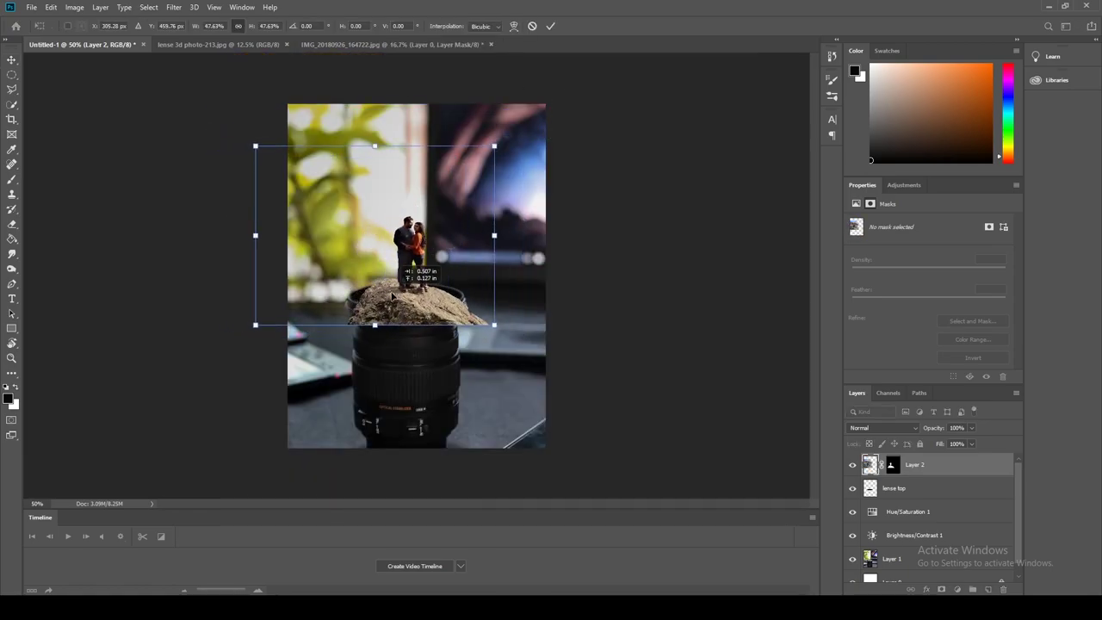
{"action": "mouse_move", "coordinate": [494, 147]}
{"action": "left_mouse_down"}
{"action": "mouse_move", "coordinate": [478, 184]}
{"action": "mouse_move", "coordinate": [458, 176]}
{"action": "left_mouse_up"}
{"action": "left_click_drag", "start_coordinate": [409, 289], "coordinate": [427, 285]}
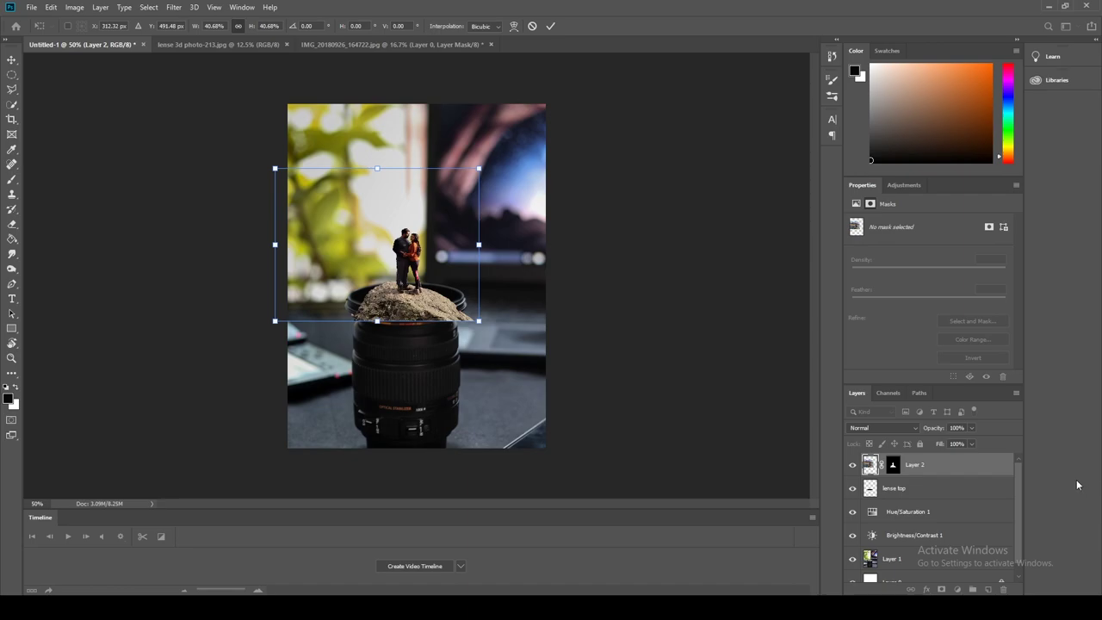
Fine-tune the couple's position, commit the transform, and set Layer 2 opacity to 100%.
{"action": "left_click", "coordinate": [972, 429]}
{"action": "left_click_drag", "start_coordinate": [954, 442], "coordinate": [951, 446]}
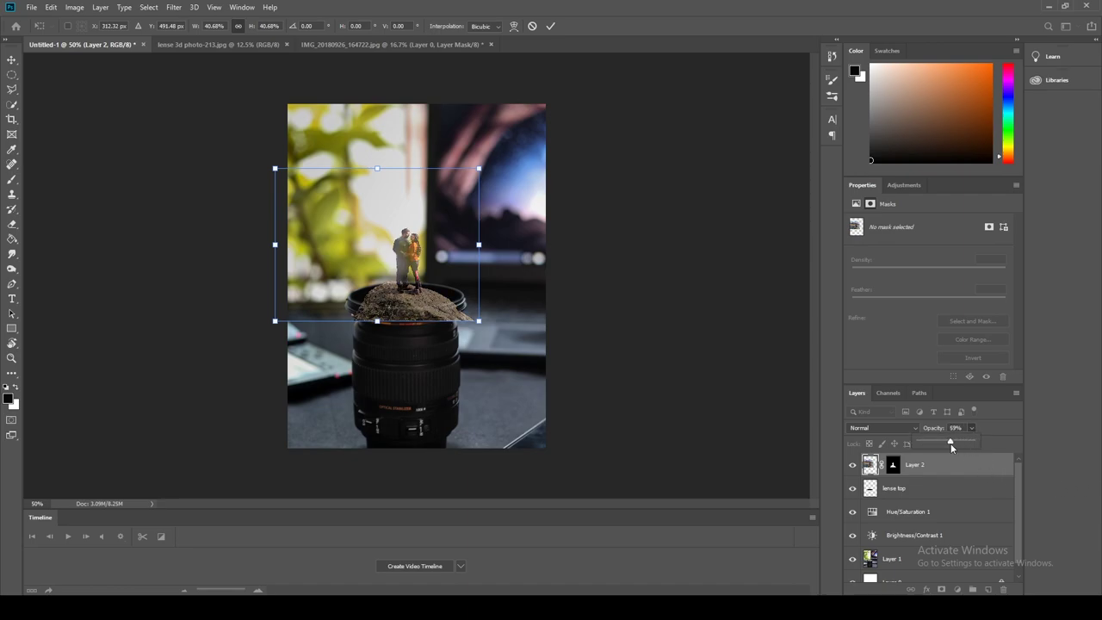
{"action": "left_click", "coordinate": [403, 305]}
{"action": "left_click_drag", "start_coordinate": [402, 305], "coordinate": [402, 308]}
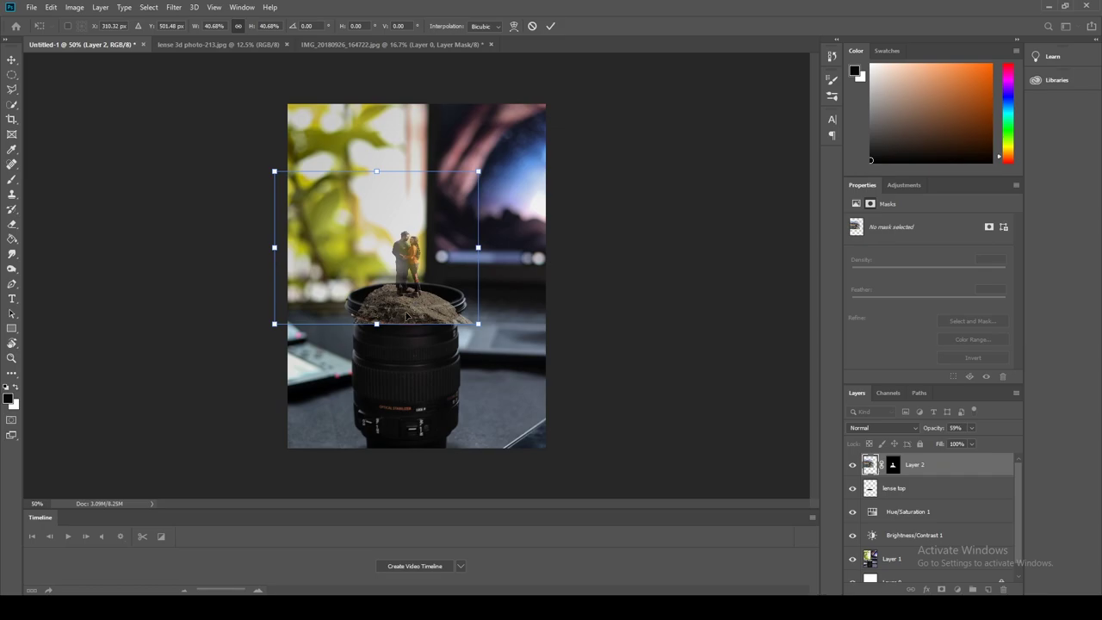
{"action": "key", "text": "Return"}
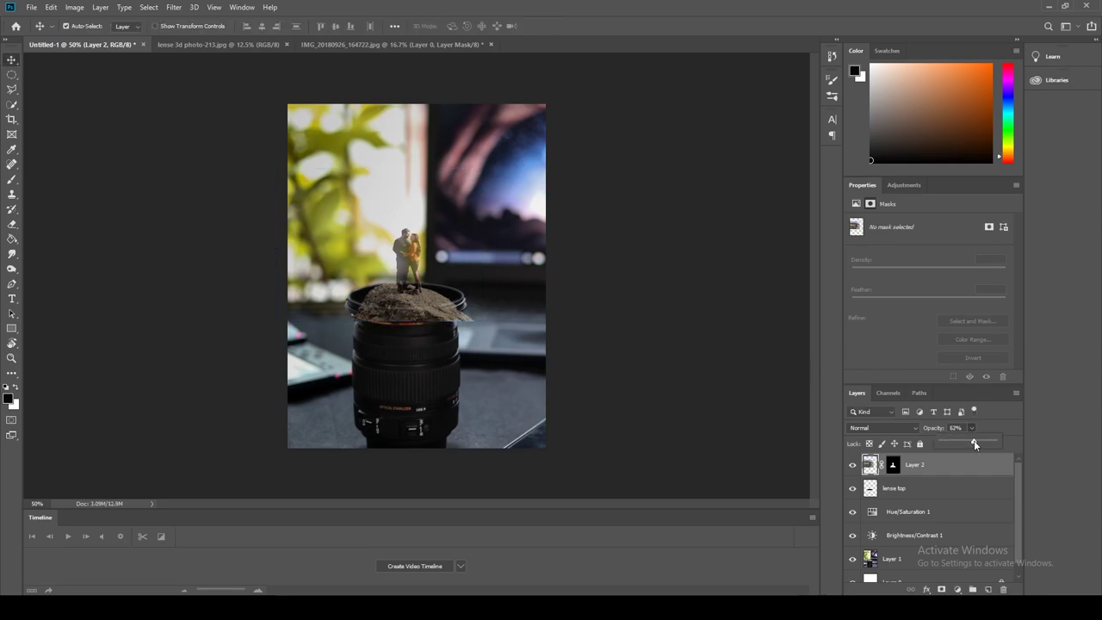
{"action": "left_click_drag", "start_coordinate": [1003, 444], "coordinate": [1009, 444]}
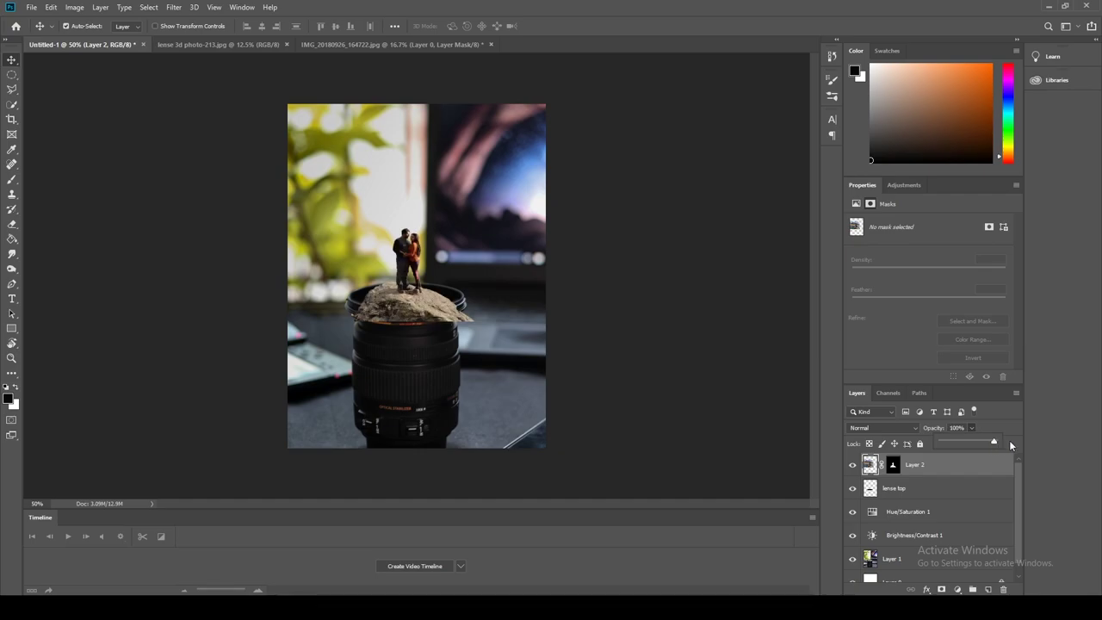
Rename the couple layer 'k&a' and clip it to the lens top layer.
{"action": "left_click", "coordinate": [927, 469]}
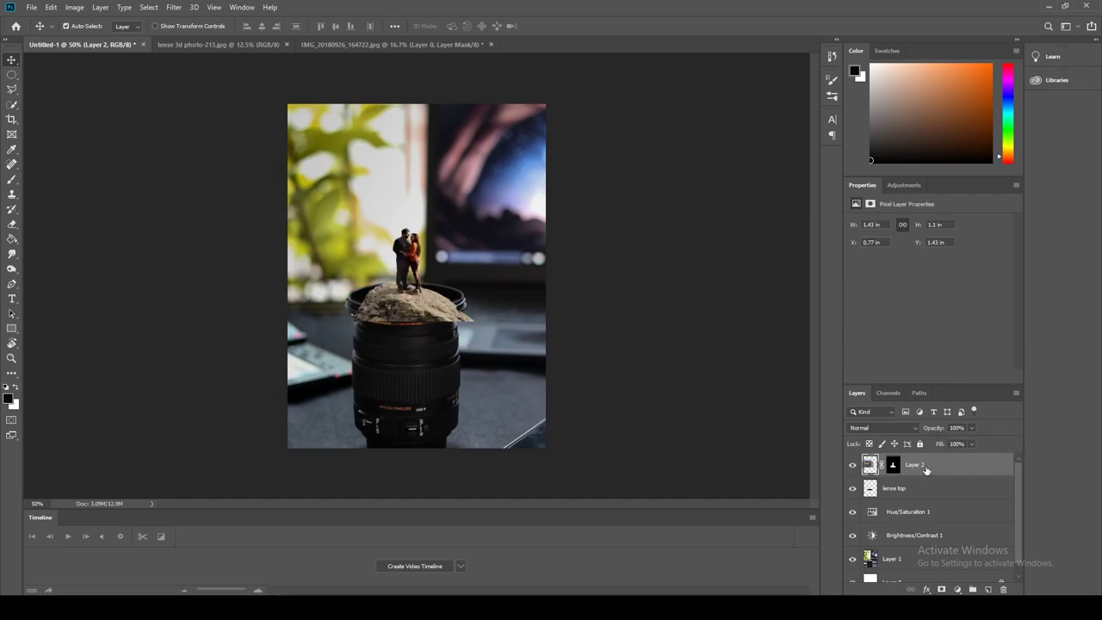
{"action": "double_click", "coordinate": [927, 466]}
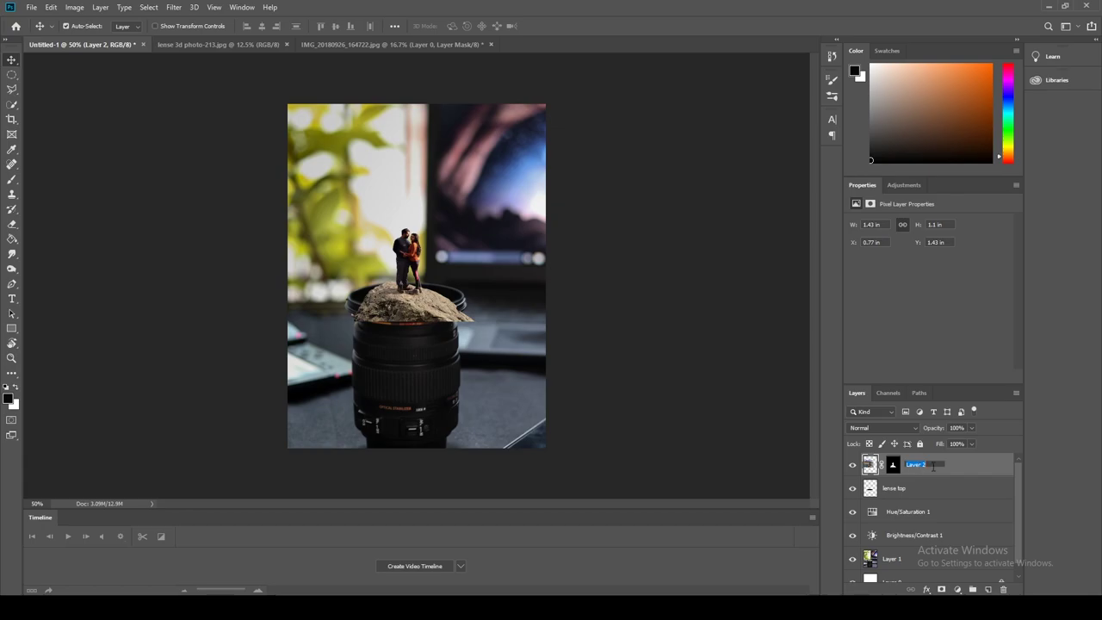
{"action": "type", "text": "lda"}
{"action": "left_click", "coordinate": [949, 471]}
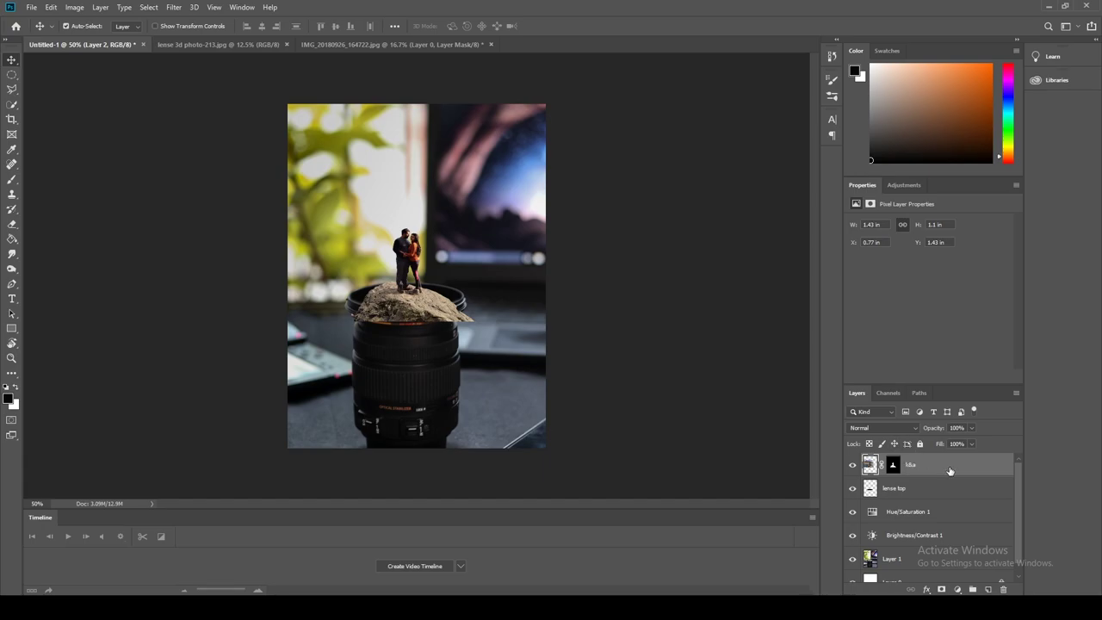
{"action": "right_click", "coordinate": [949, 469]}
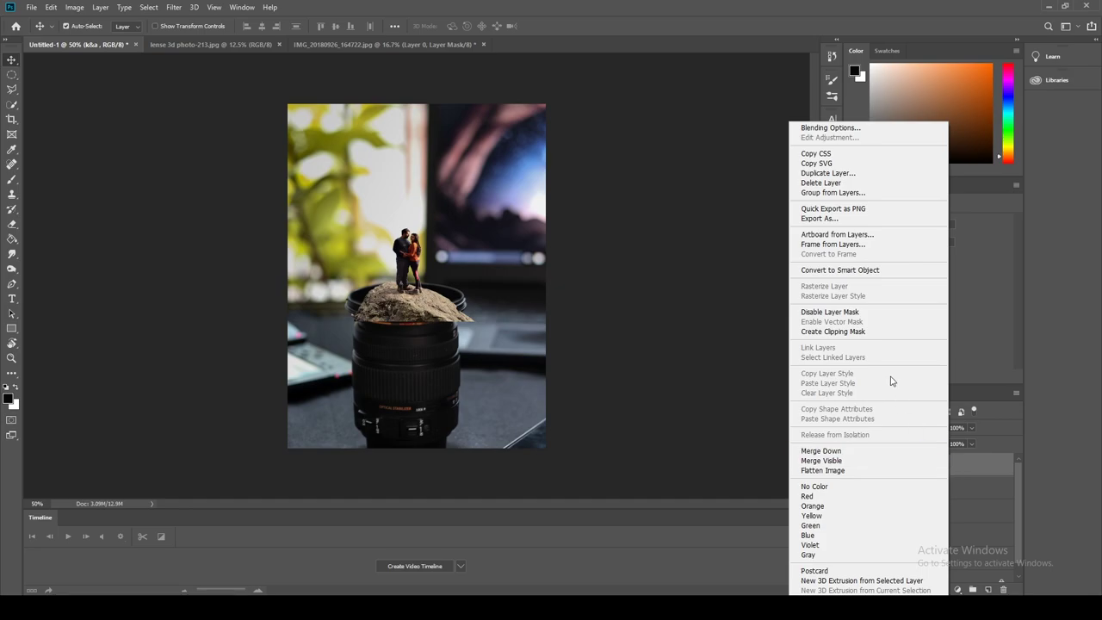
{"action": "left_click", "coordinate": [849, 332]}
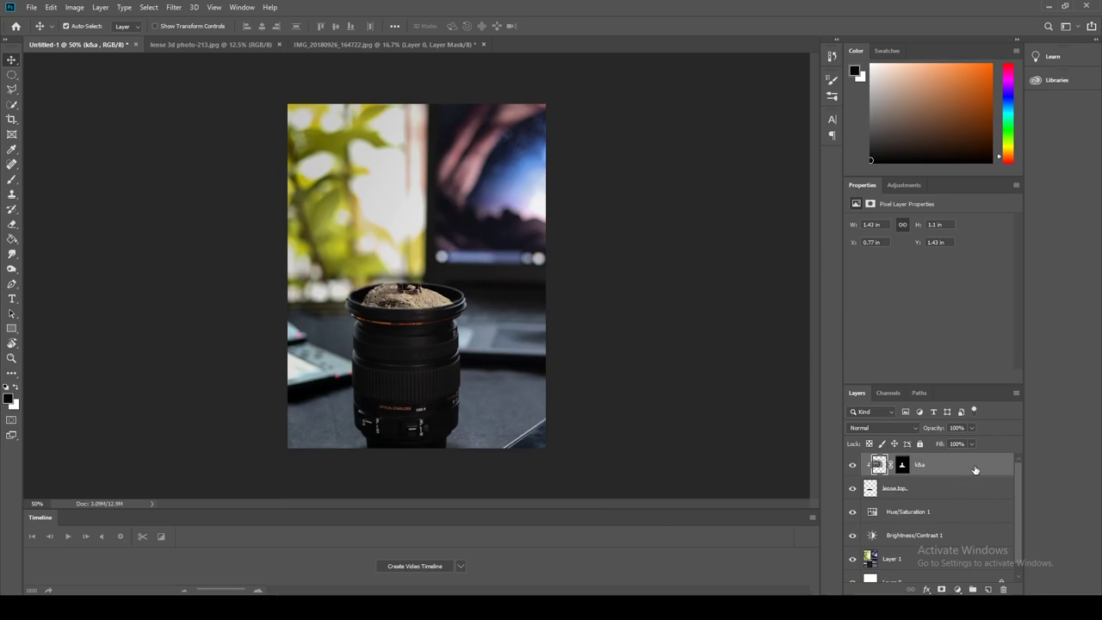
Duplicate k&a and release the k&a copy from the clipping mask.
{"action": "left_click_drag", "start_coordinate": [975, 465], "coordinate": [987, 589]}
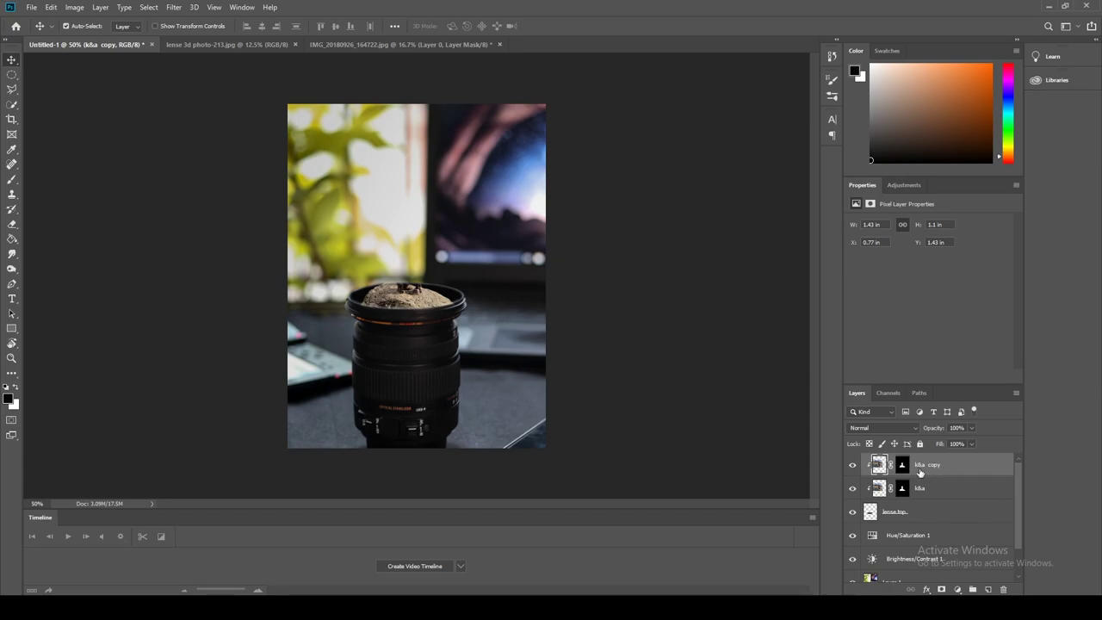
{"action": "right_click", "coordinate": [927, 467]}
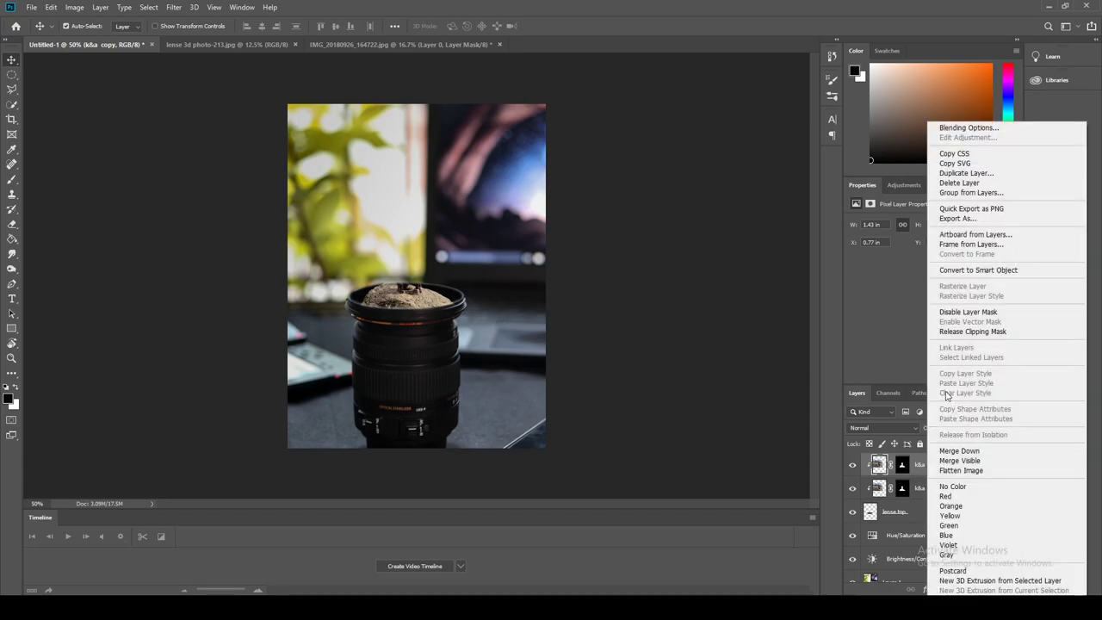
{"action": "left_click", "coordinate": [953, 333]}
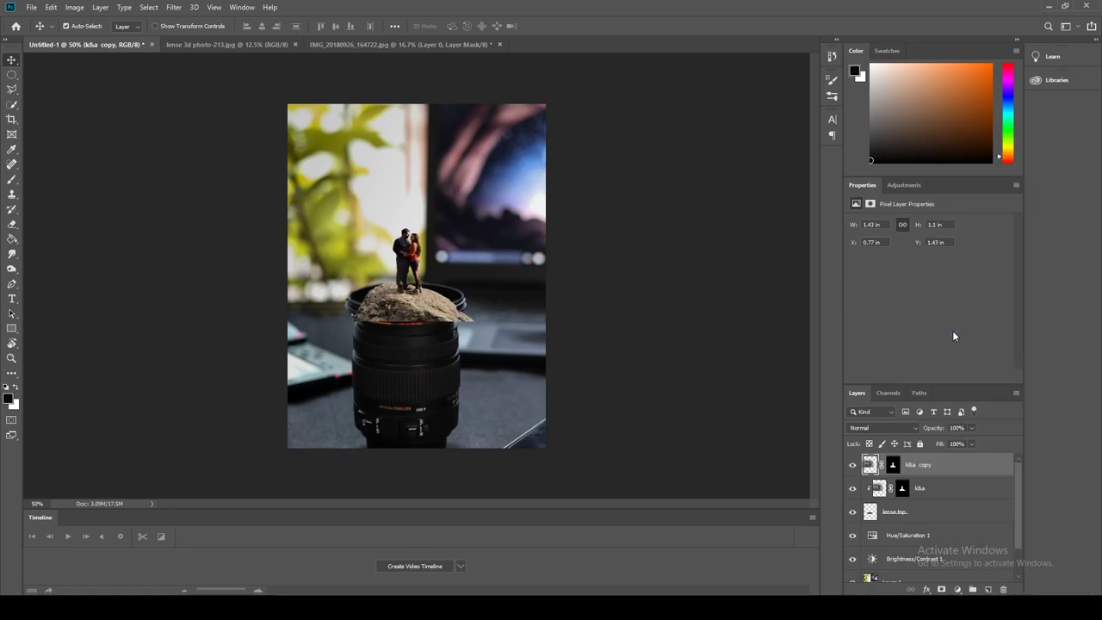
{"action": "left_click", "coordinate": [892, 465]}
Erase the rock overhanging the lens rim on k&a copy's pixels, then go to IMG_20180926_164722.jpg.
{"action": "left_click", "coordinate": [15, 227]}
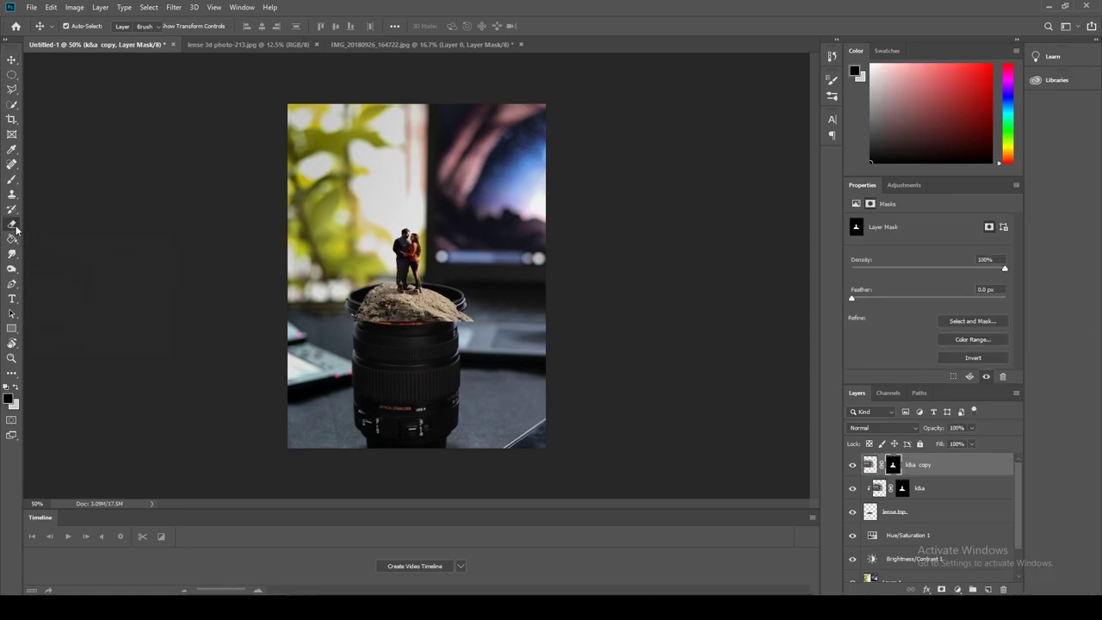
{"action": "left_click", "coordinate": [16, 227]}
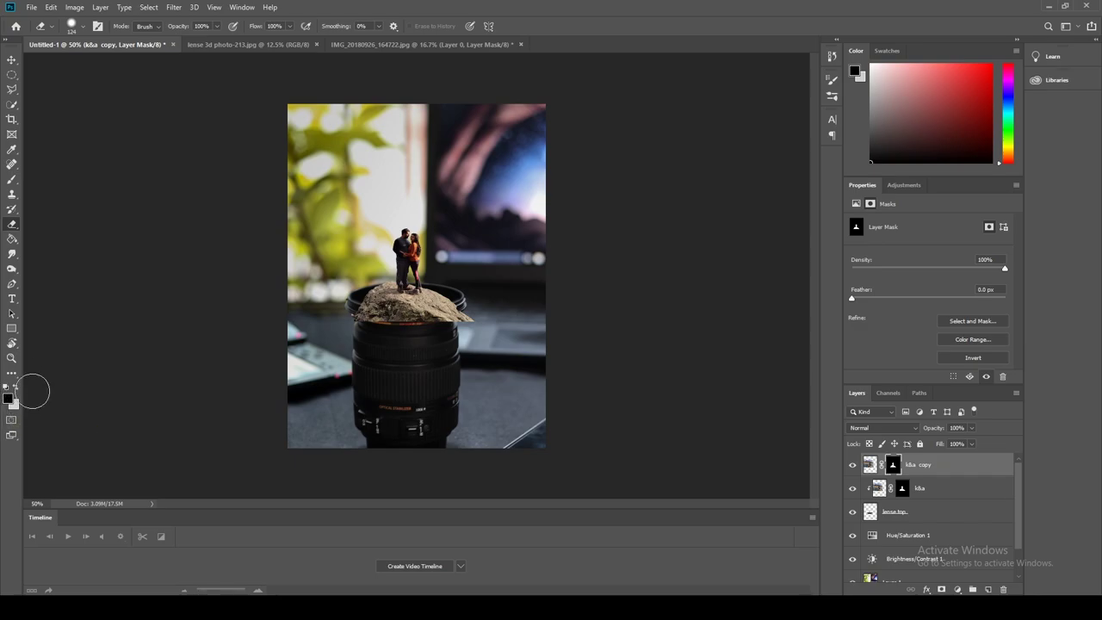
{"action": "key", "text": "ctrl+2"}
{"action": "mouse_move", "coordinate": [472, 323]}
{"action": "left_mouse_down"}
{"action": "mouse_move", "coordinate": [381, 331]}
{"action": "mouse_move", "coordinate": [496, 327]}
{"action": "left_mouse_up"}
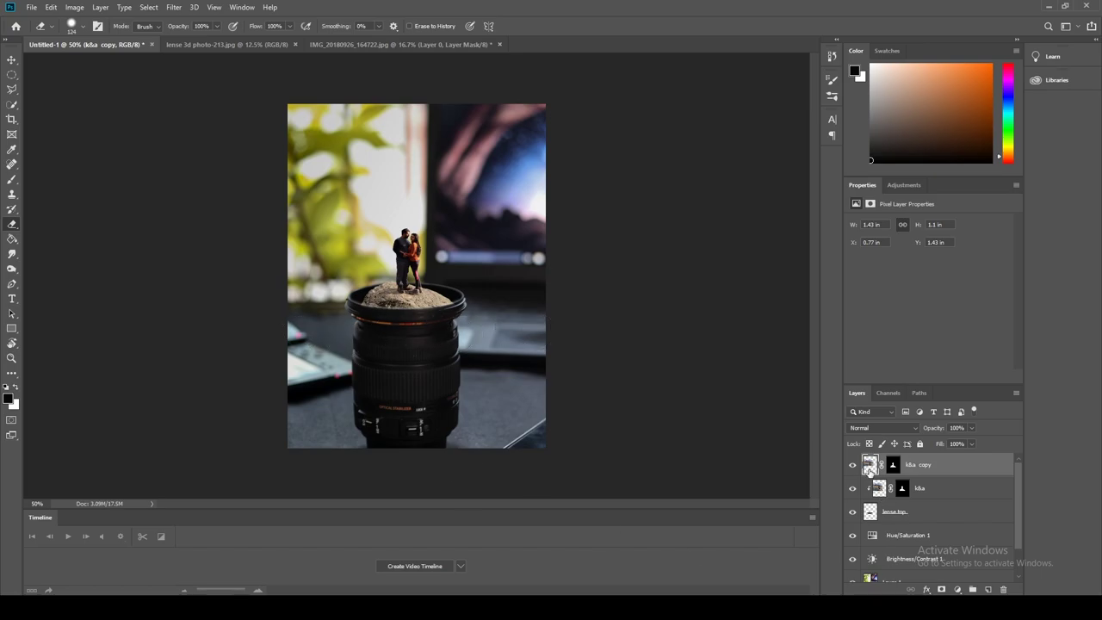
{"action": "key", "text": "ctrl+plus"}
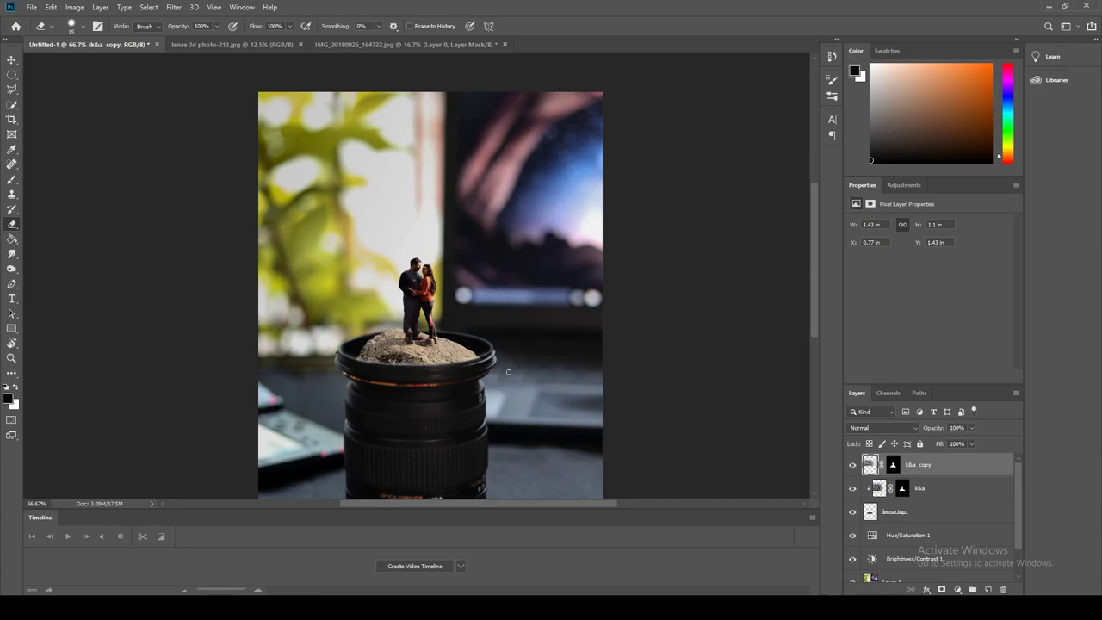
{"action": "left_click_drag", "start_coordinate": [455, 421], "coordinate": [456, 365]}
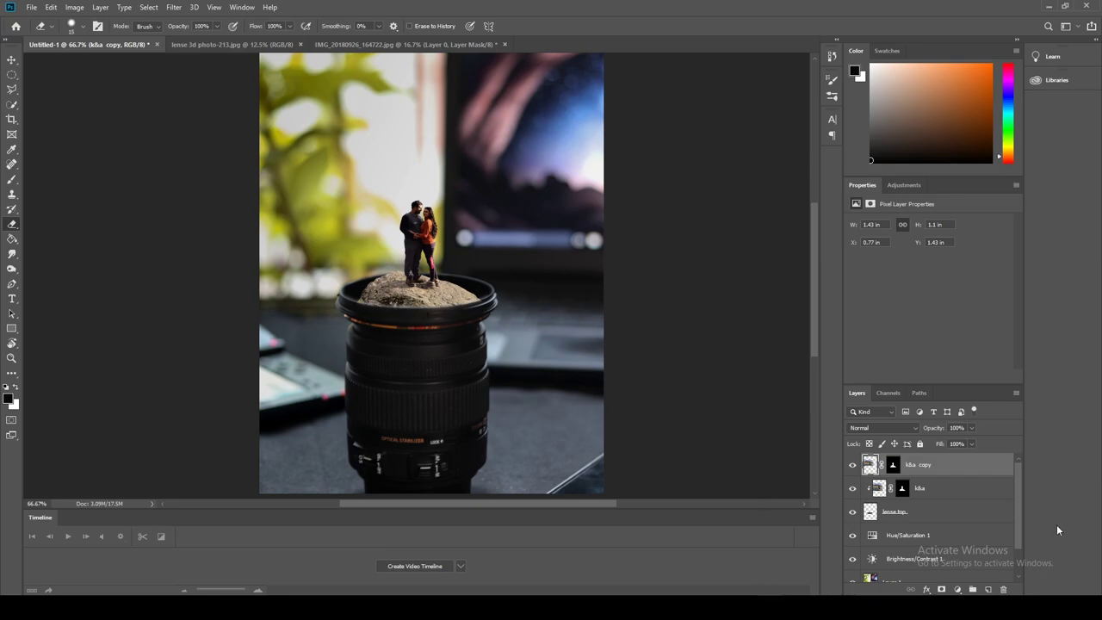
{"action": "left_click", "coordinate": [362, 44]}
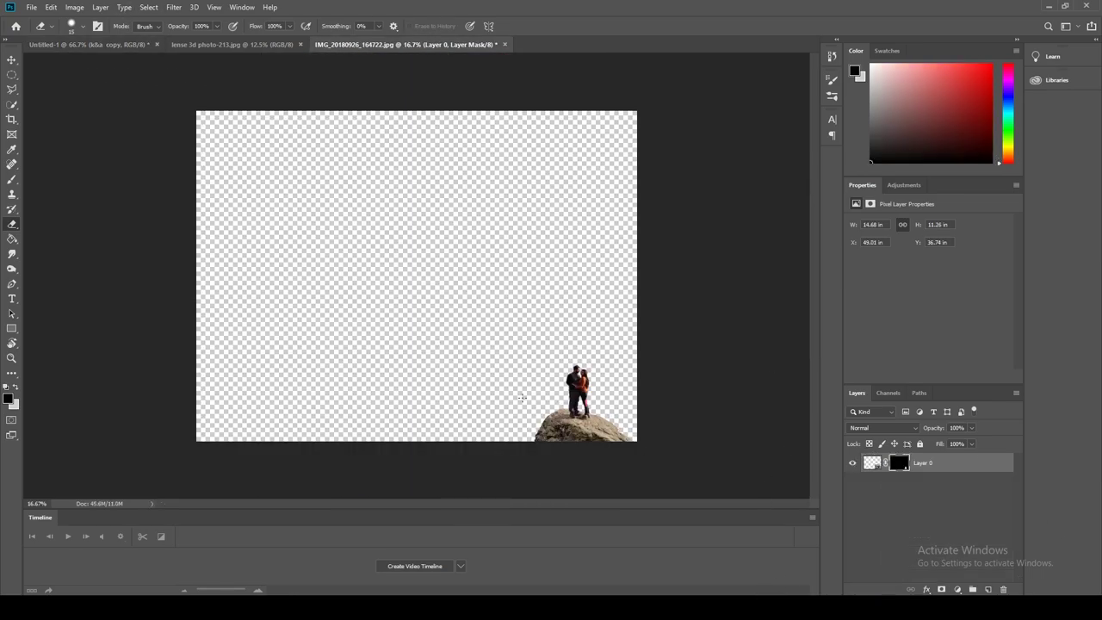
Revert the lake photo, deselect, and mask Layer 0 to an elliptical patch of water.
{"action": "key", "text": "ctrl+z"}
{"action": "key", "text": "ctrl+z"}
{"action": "key", "text": "ctrl+z"}
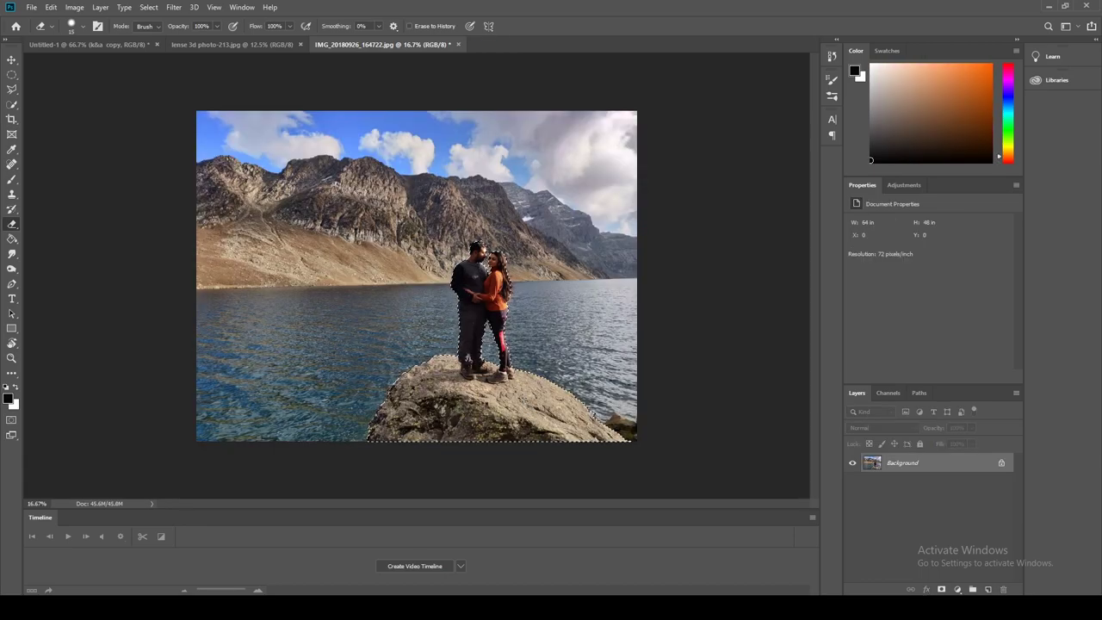
{"action": "left_click", "coordinate": [148, 7]}
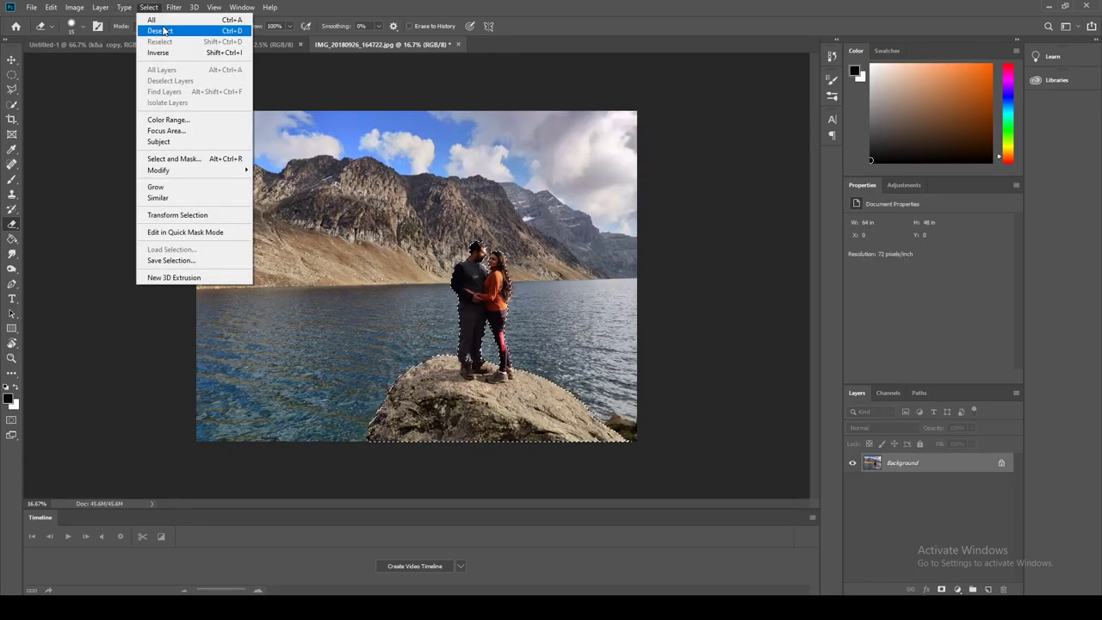
{"action": "left_click", "coordinate": [154, 26]}
{"action": "left_click", "coordinate": [12, 74]}
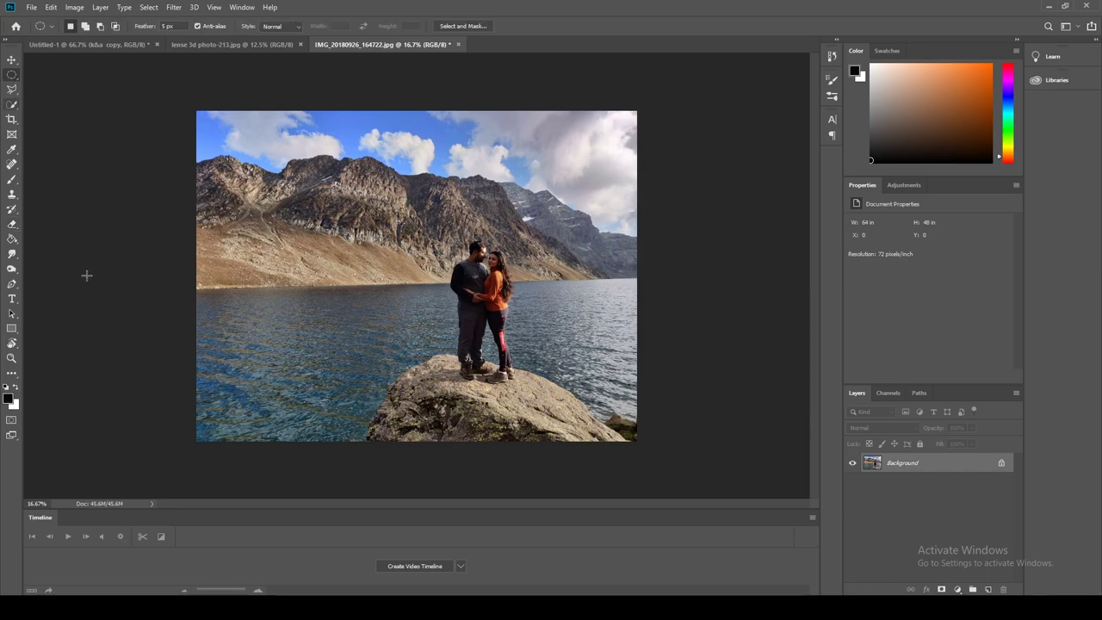
{"action": "left_click_drag", "start_coordinate": [260, 328], "coordinate": [387, 359]}
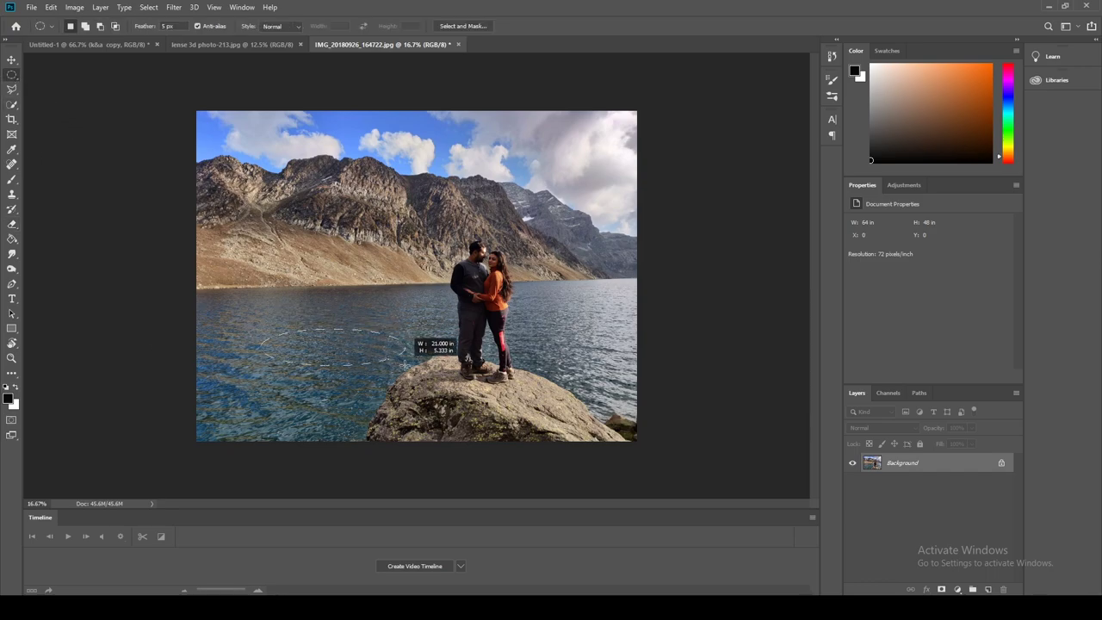
{"action": "left_click_drag", "start_coordinate": [387, 359], "coordinate": [409, 366]}
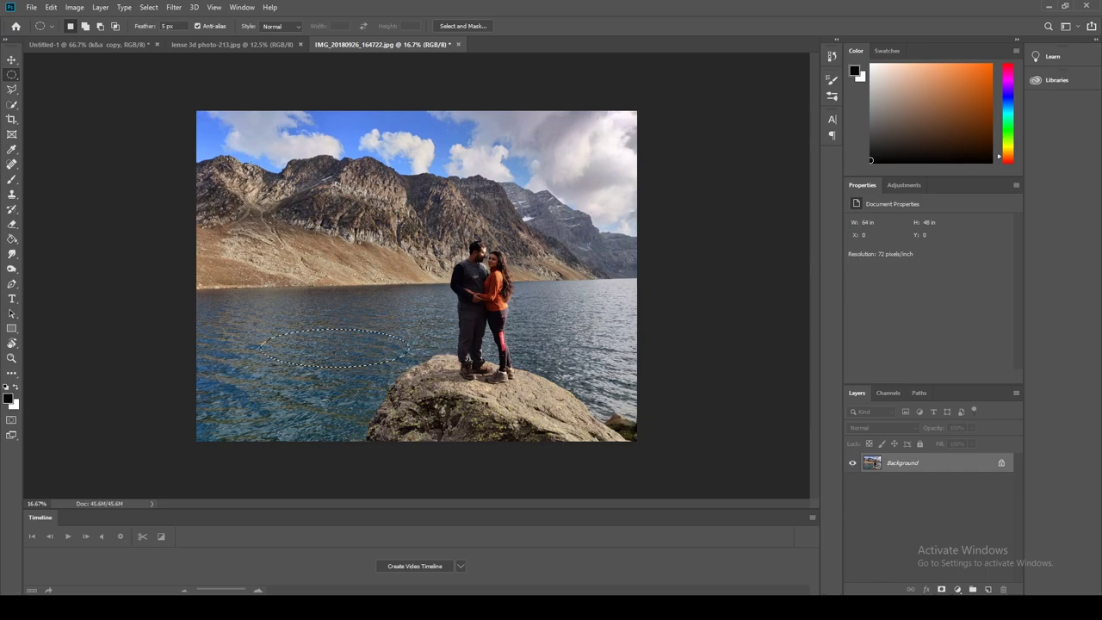
{"action": "left_click", "coordinate": [941, 588]}
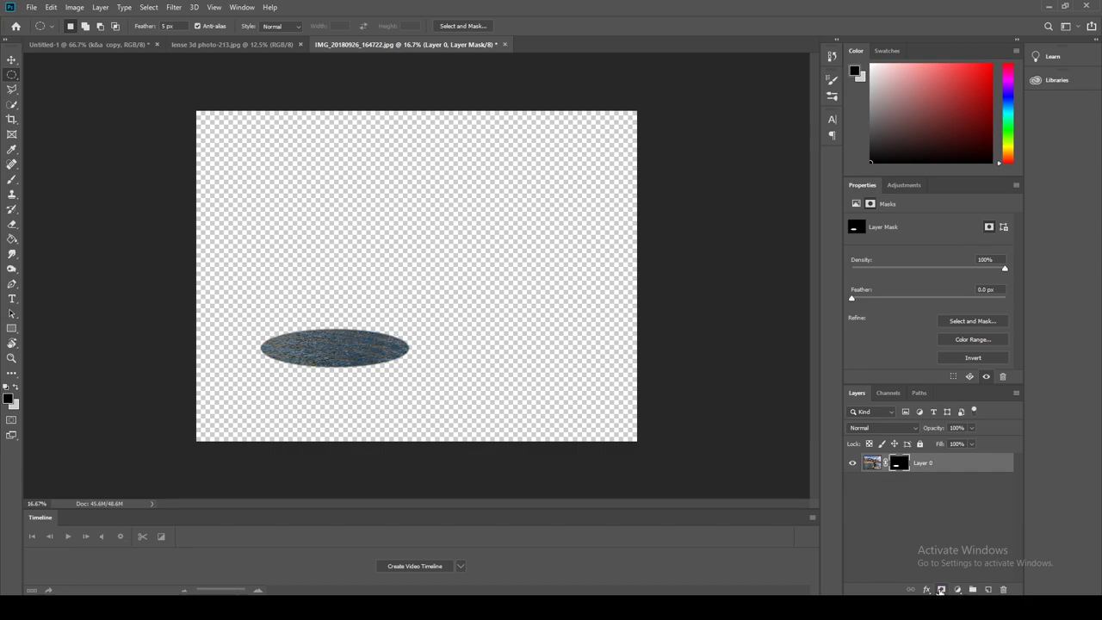
Shrink the water oval to about a third and drag it toward the lens document.
{"action": "key", "text": "ctrl+t"}
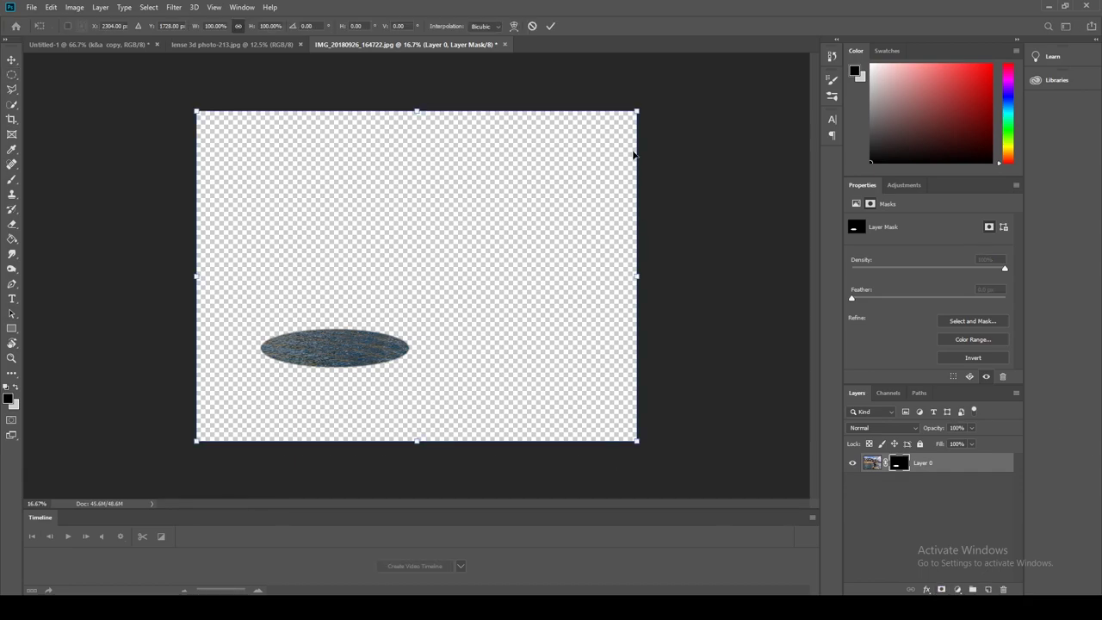
{"action": "left_click_drag", "start_coordinate": [637, 111], "coordinate": [290, 369]}
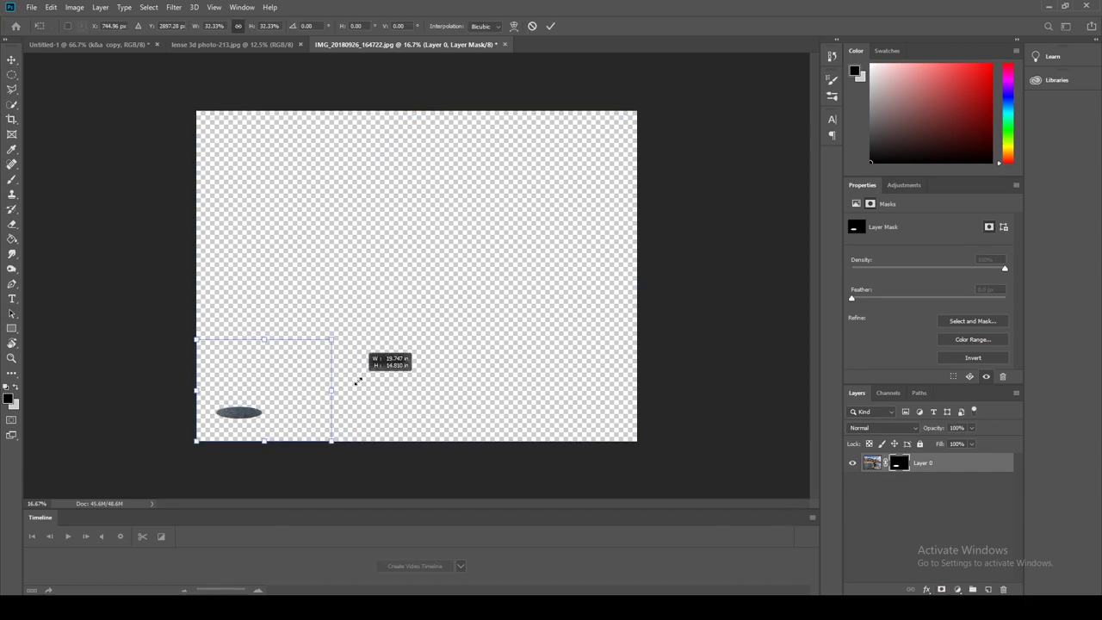
{"action": "key", "text": "Return"}
{"action": "left_click_drag", "start_coordinate": [226, 420], "coordinate": [118, 50]}
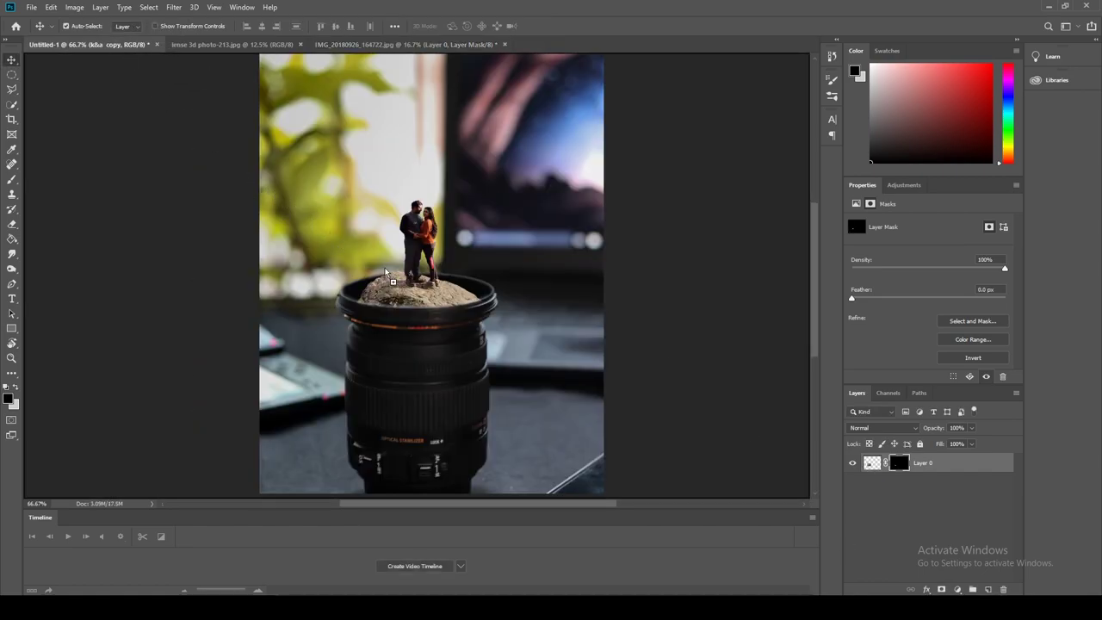
Place the water oval onto the lens top and stretch it to cover the top.
{"action": "left_click_drag", "start_coordinate": [118, 50], "coordinate": [416, 297]}
{"action": "left_click_drag", "start_coordinate": [372, 363], "coordinate": [430, 295]}
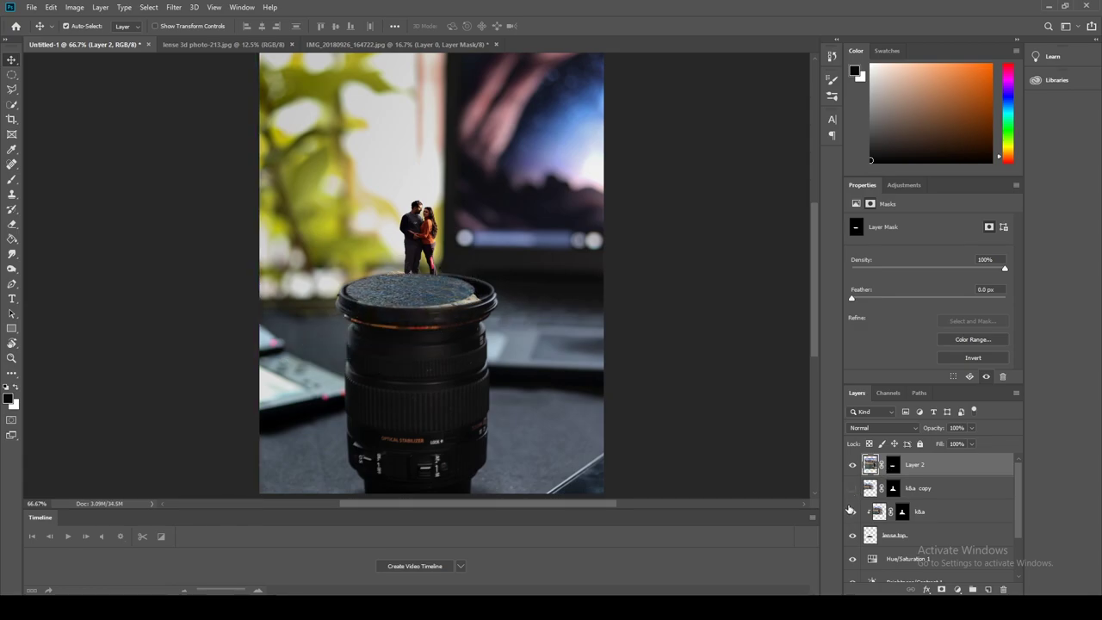
{"action": "left_click", "coordinate": [852, 511]}
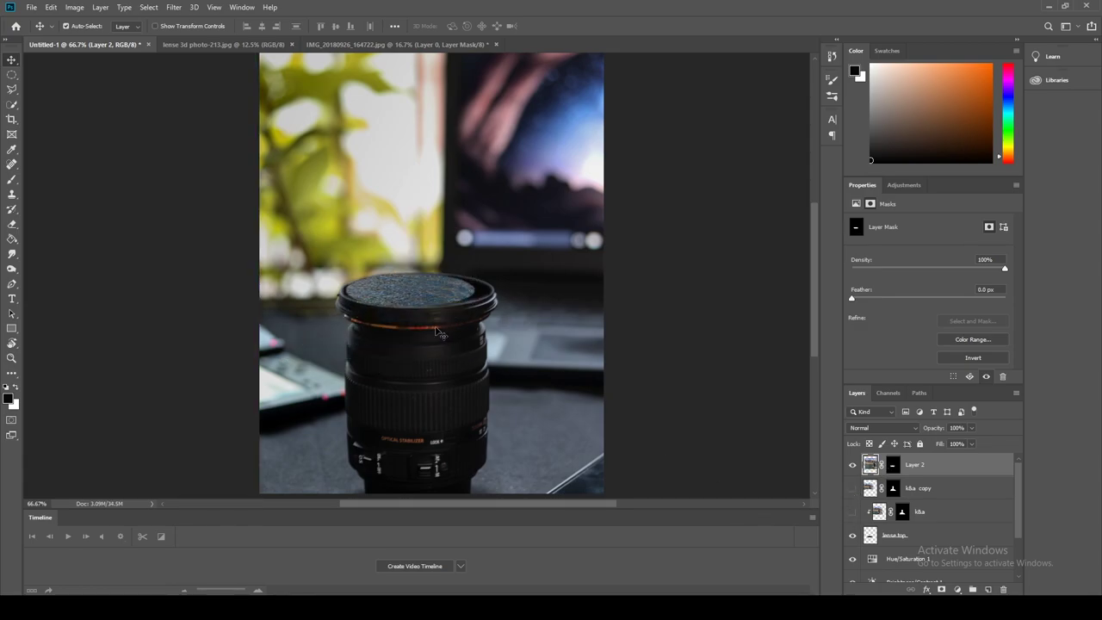
{"action": "key", "text": "ctrl+t"}
{"action": "left_click_drag", "start_coordinate": [436, 331], "coordinate": [437, 308]}
{"action": "key", "text": "Return"}
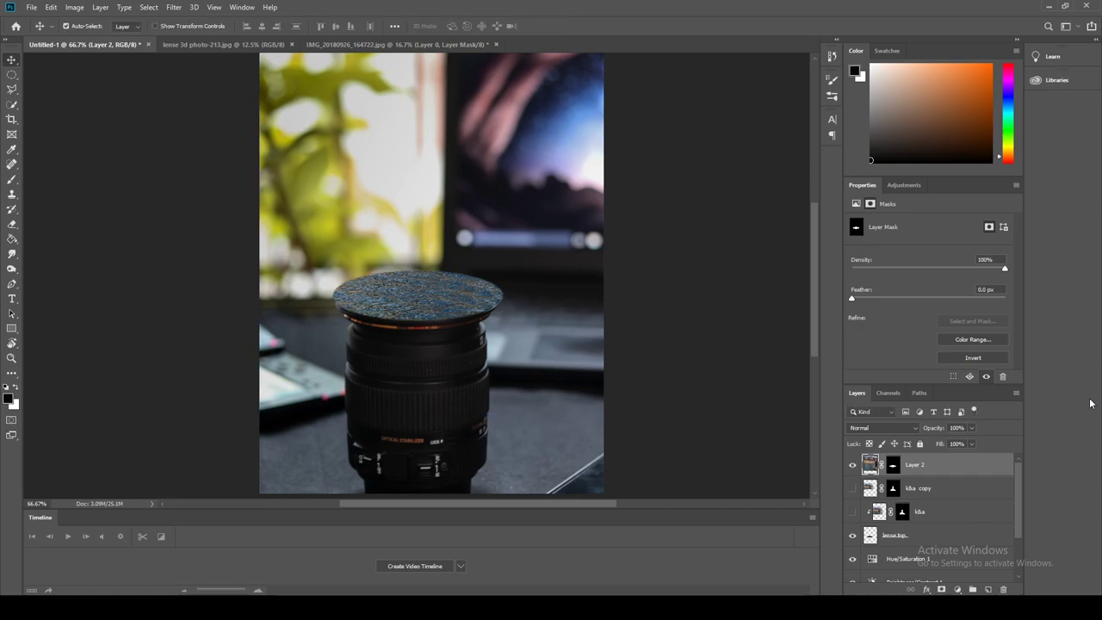
Rename Layer 2 to 'lake', move it below k&a, and show k&a and k&a copy.
{"action": "left_click", "coordinate": [918, 465]}
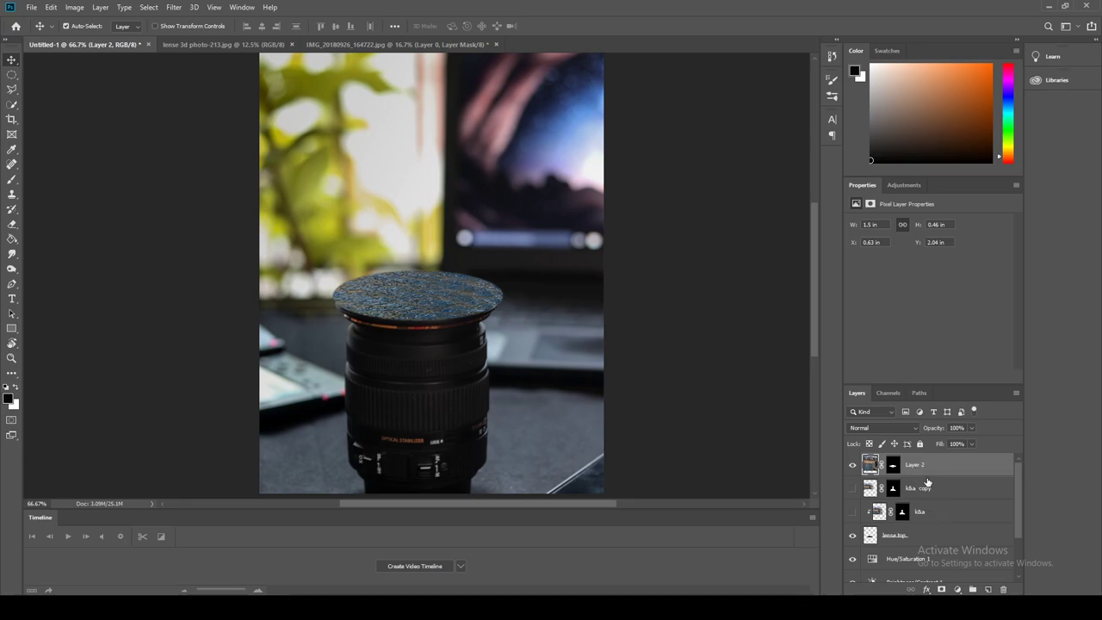
{"action": "double_click", "coordinate": [916, 465]}
{"action": "type", "text": "lake"}
{"action": "key", "text": "Return"}
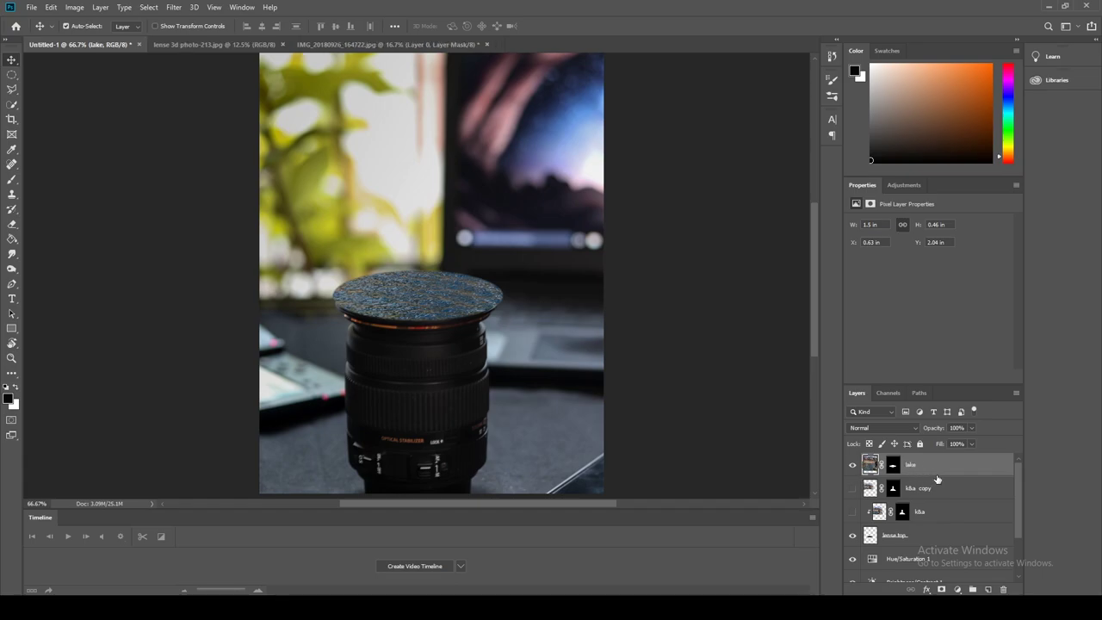
{"action": "left_click_drag", "start_coordinate": [951, 467], "coordinate": [933, 531]}
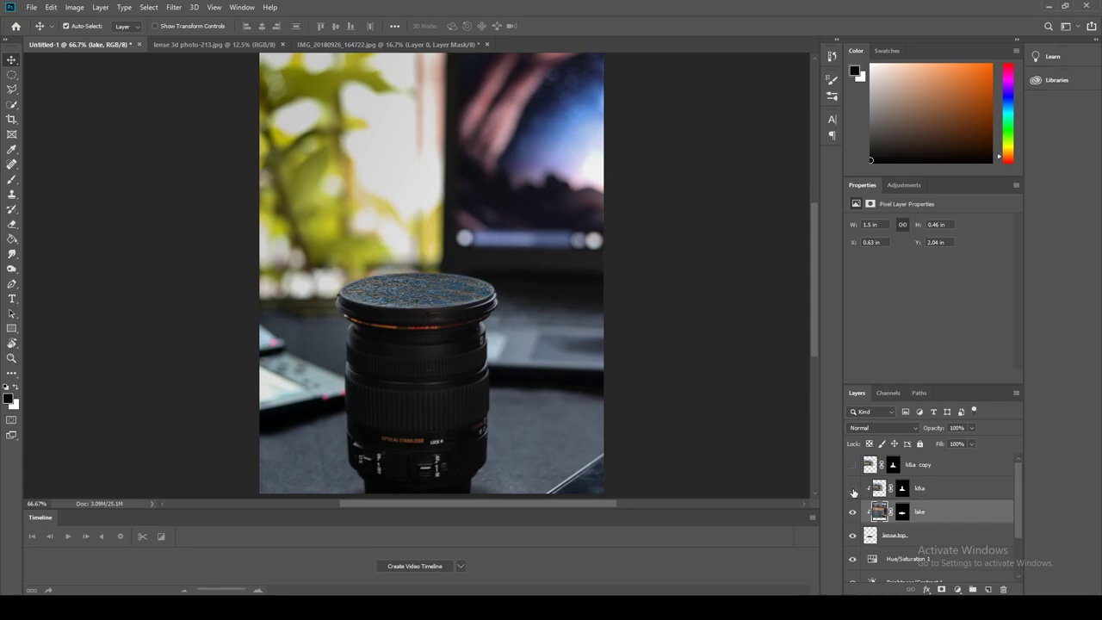
{"action": "left_click", "coordinate": [852, 487]}
{"action": "left_click", "coordinate": [853, 465]}
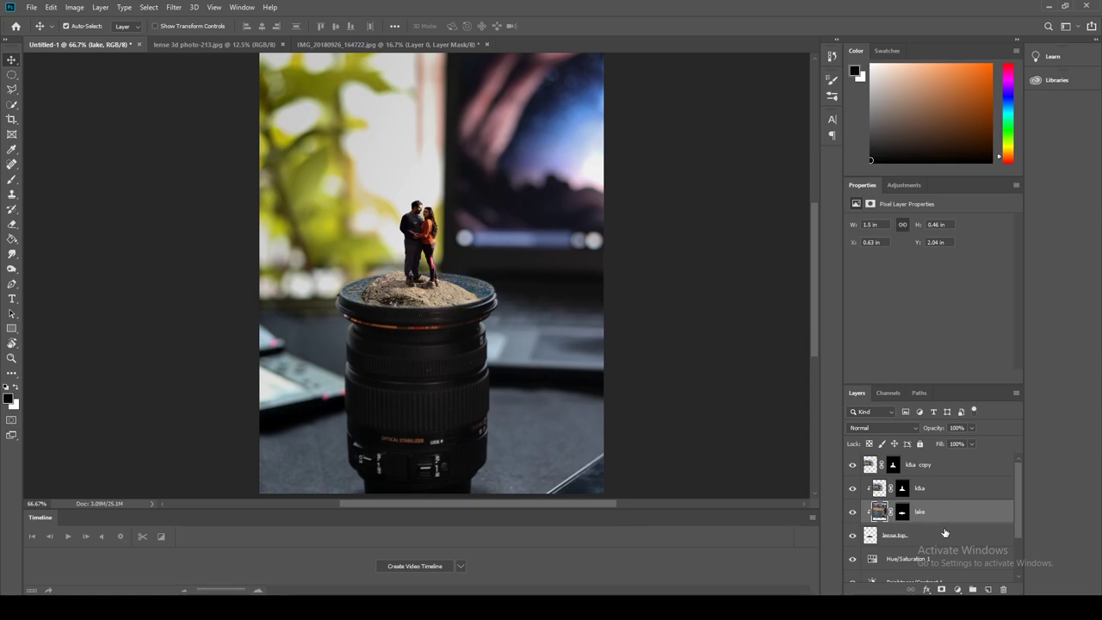
Add Brightness/Contrast (brightness 32) and Vibrance (about +20) adjustment layers above lake.
{"action": "left_click", "coordinate": [957, 588]}
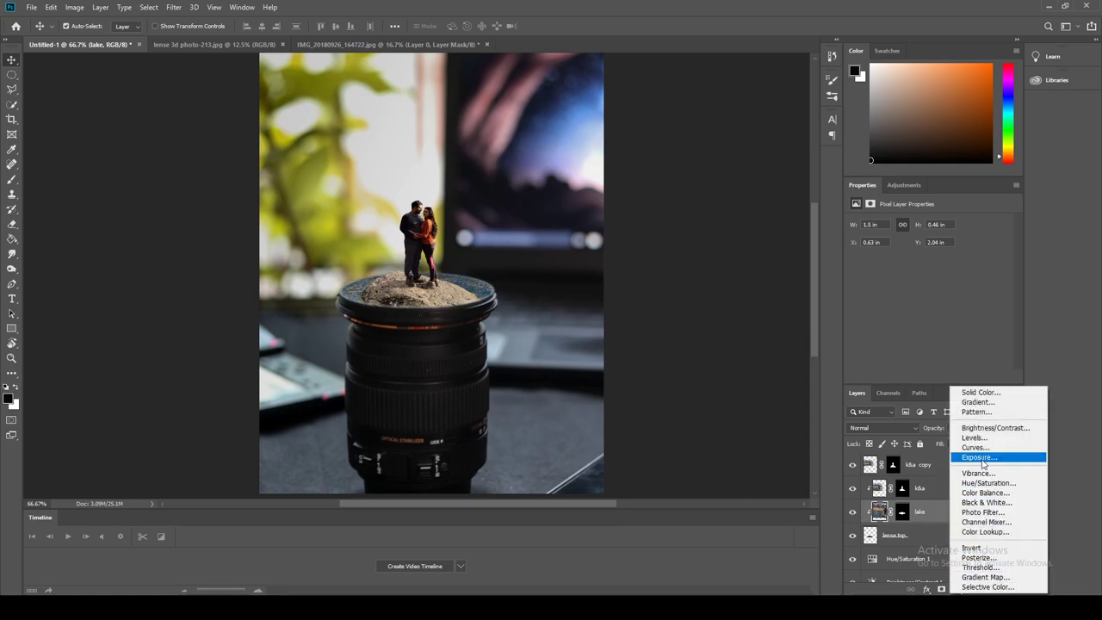
{"action": "left_click", "coordinate": [982, 425]}
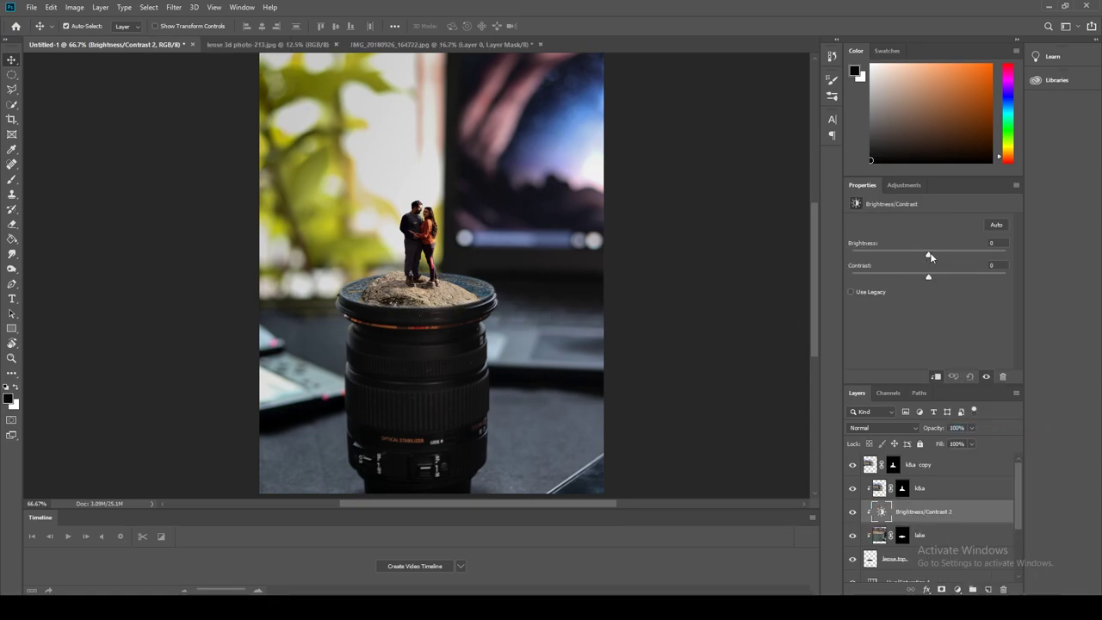
{"action": "left_click_drag", "start_coordinate": [929, 255], "coordinate": [944, 255]}
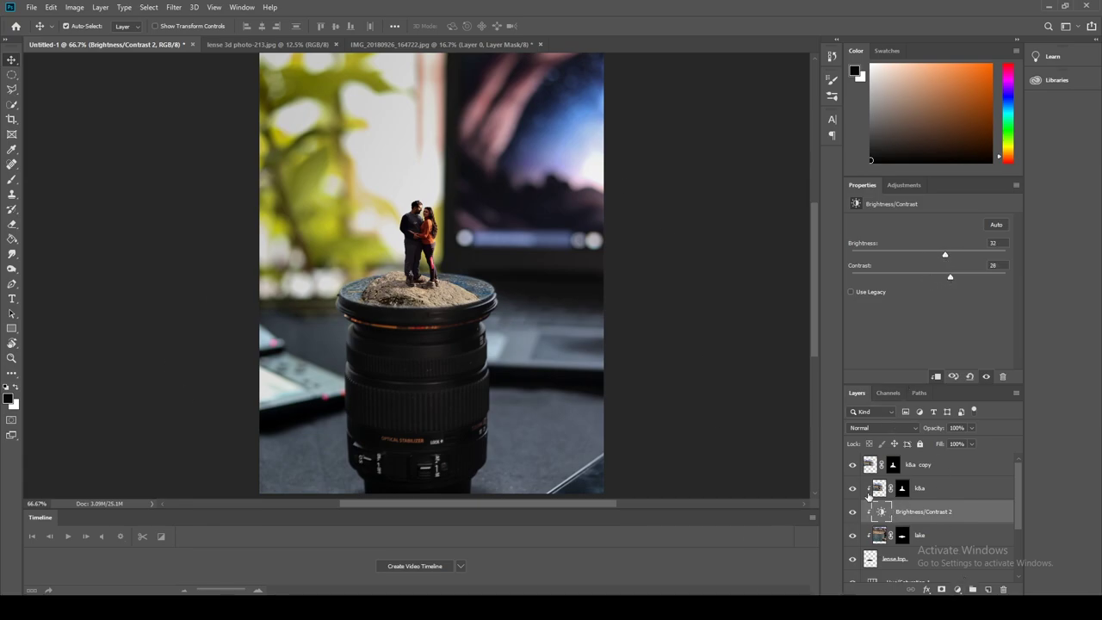
{"action": "key", "text": "z"}
{"action": "left_click", "coordinate": [957, 589]}
{"action": "left_click", "coordinate": [988, 473]}
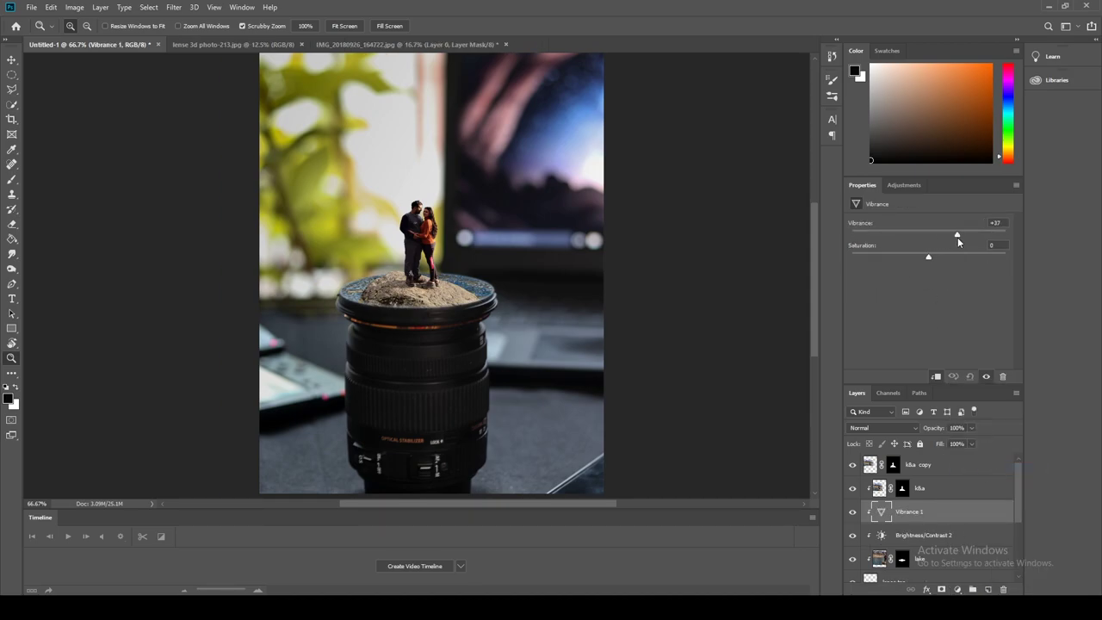
{"action": "left_click_drag", "start_coordinate": [944, 245], "coordinate": [941, 250]}
Add a Hue/Saturation adjustment with hue -2, saturation +9 and lightness +4.
{"action": "left_click", "coordinate": [957, 588]}
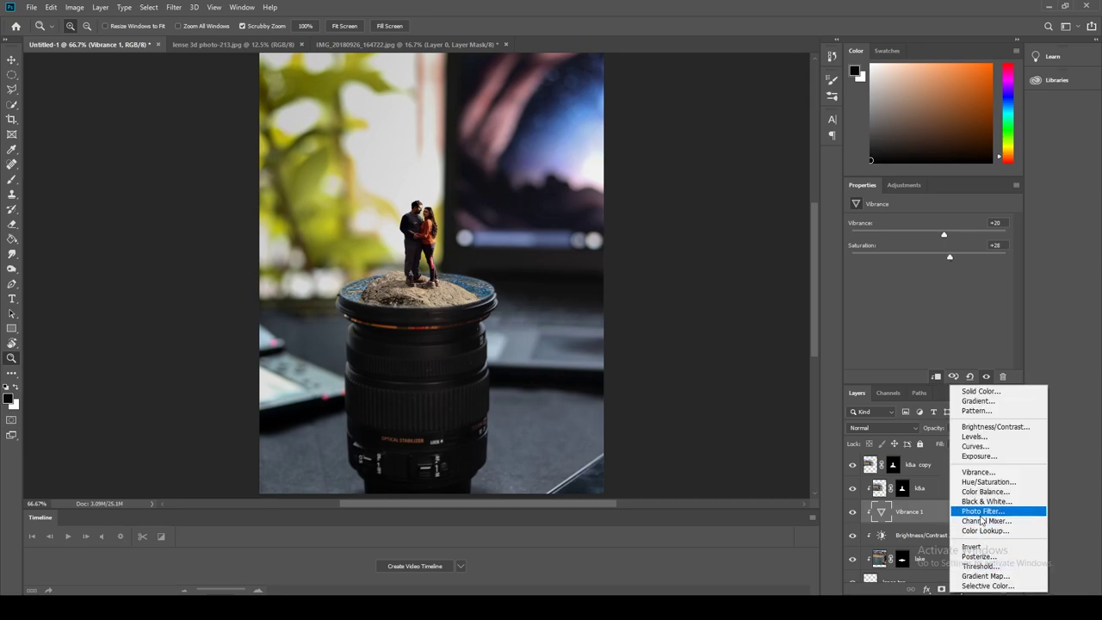
{"action": "left_click", "coordinate": [976, 482]}
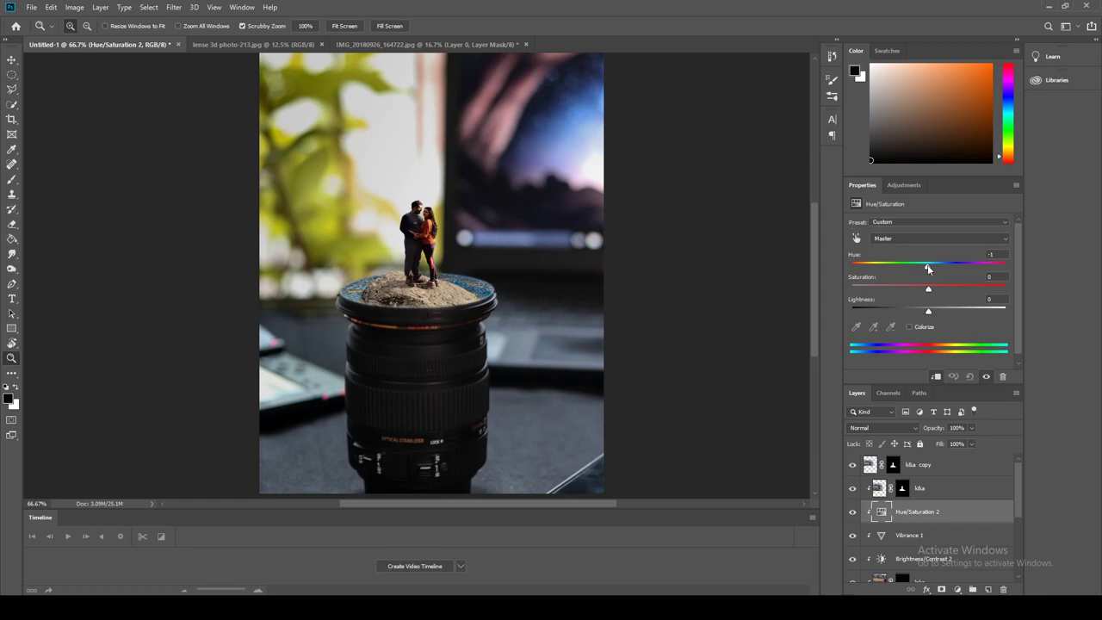
{"action": "mouse_move", "coordinate": [928, 269]}
{"action": "left_mouse_down"}
{"action": "mouse_move", "coordinate": [946, 298]}
{"action": "mouse_move", "coordinate": [932, 315]}
{"action": "left_mouse_up"}
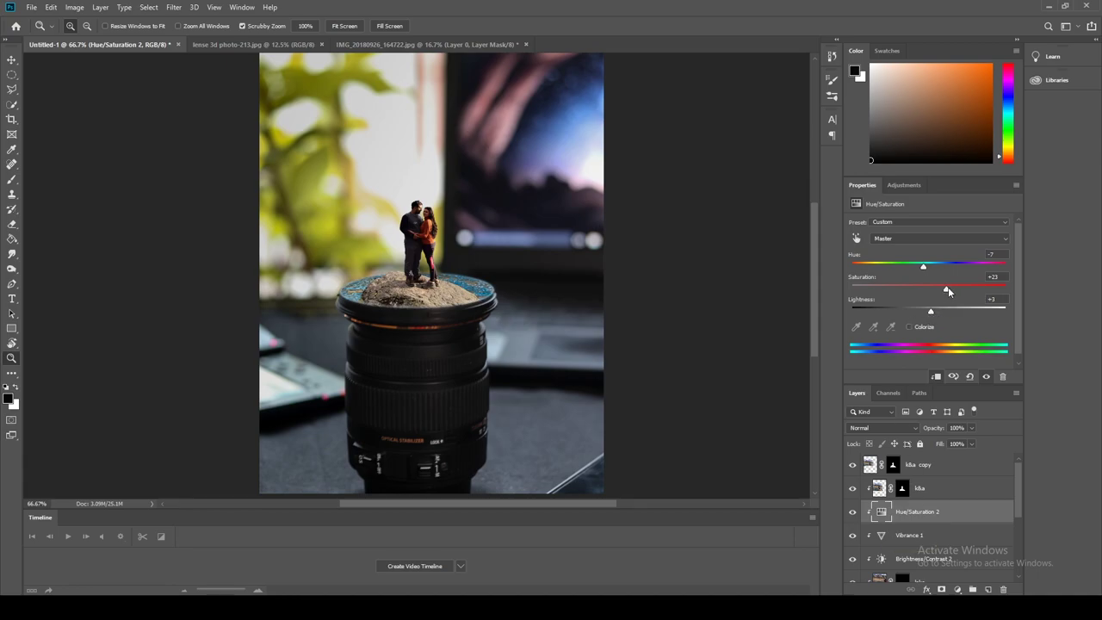
{"action": "left_click_drag", "start_coordinate": [947, 290], "coordinate": [928, 270]}
{"action": "left_click_drag", "start_coordinate": [927, 312], "coordinate": [934, 314]}
Select k&a copy, shift it down the stack, then return it to the top.
{"action": "left_click", "coordinate": [978, 467]}
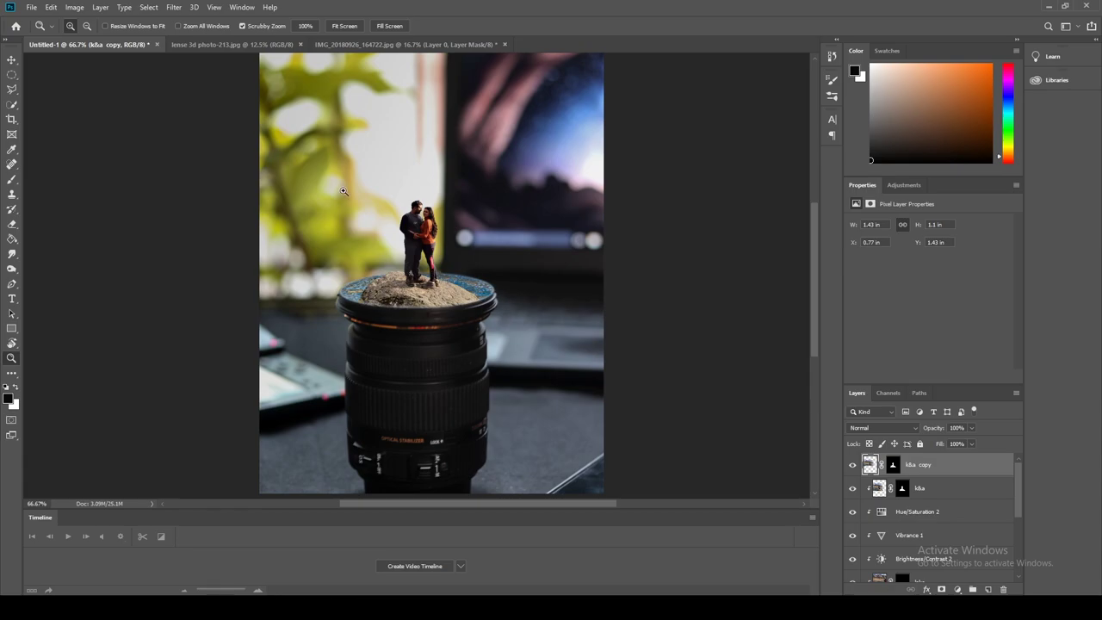
{"action": "key", "text": "ctrl+bracketleft"}
{"action": "key", "text": "ctrl+bracketleft"}
{"action": "key", "text": "ctrl+bracketleft"}
{"action": "key", "text": "ctrl+bracketright"}
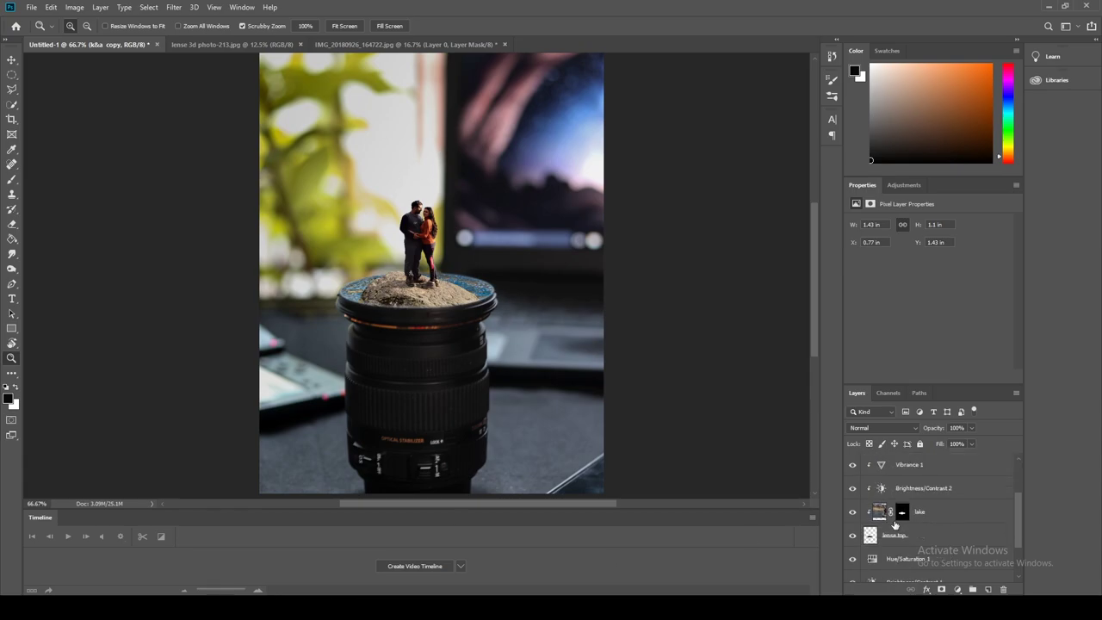
{"action": "key", "text": "ctrl+bracketright"}
{"action": "key", "text": "ctrl+bracketright"}
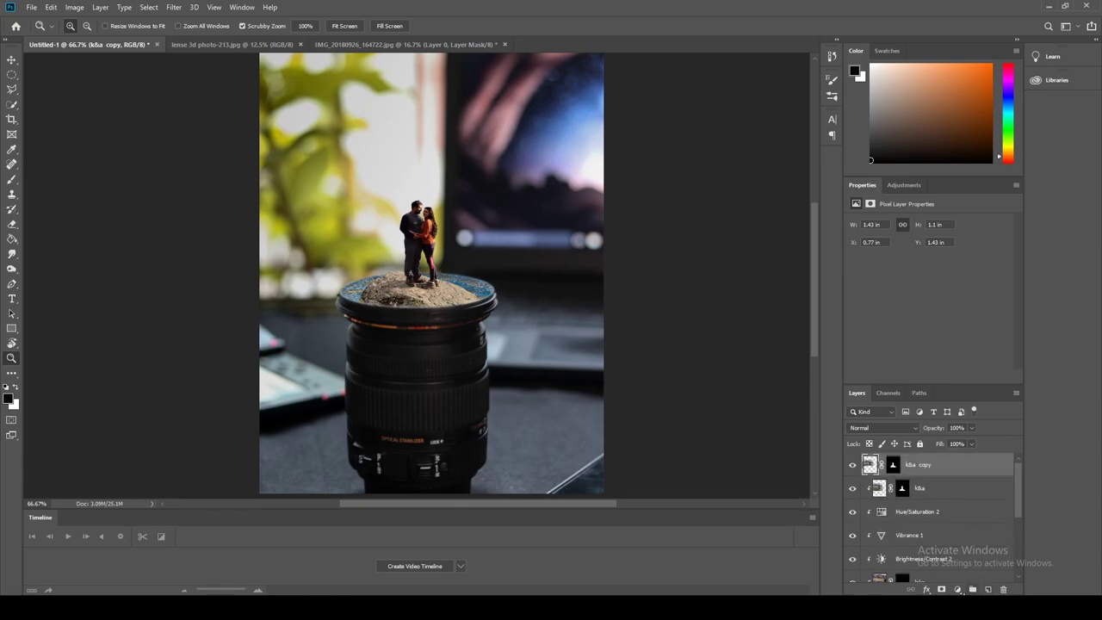
Add a Brightness/Contrast layer clipped to k&a copy with brightness 35 and contrast 20.
{"action": "left_click", "coordinate": [957, 590]}
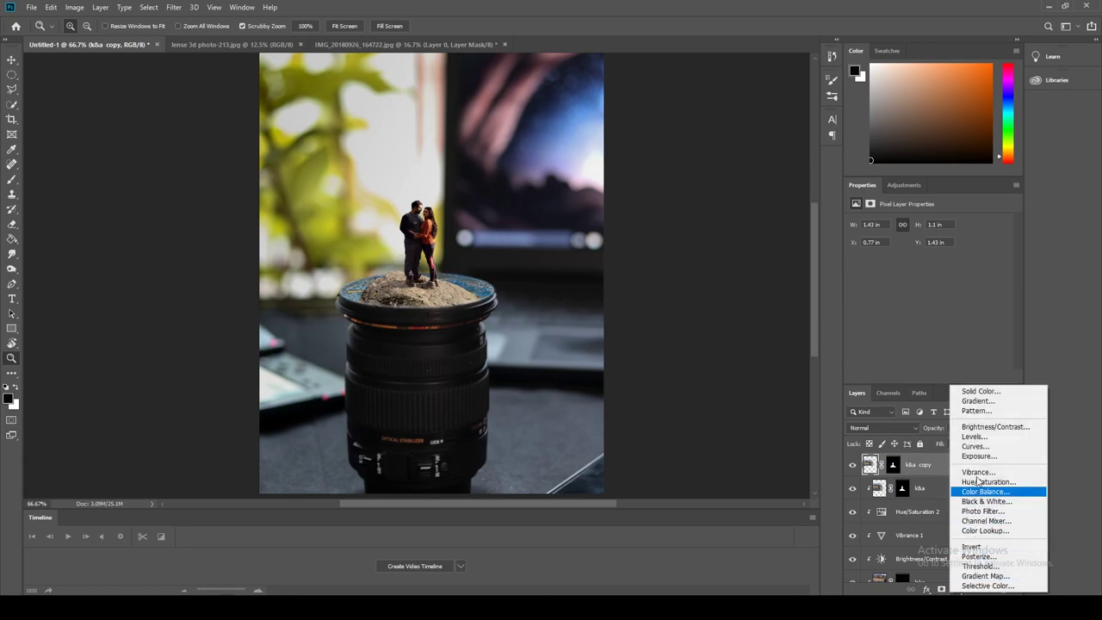
{"action": "left_click", "coordinate": [986, 427]}
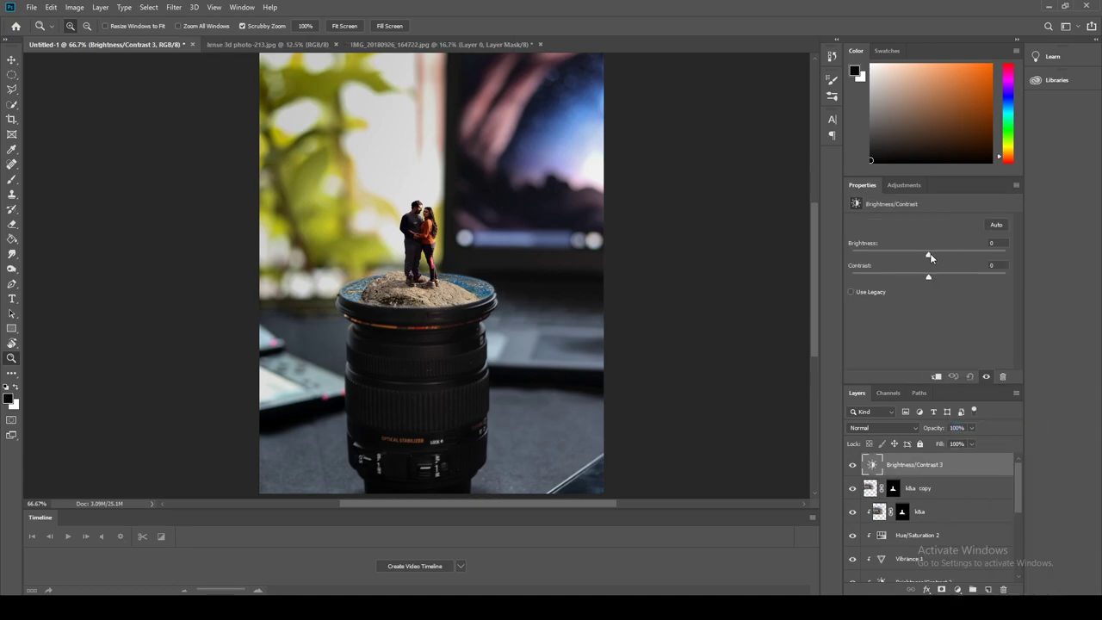
{"action": "left_click", "coordinate": [937, 376]}
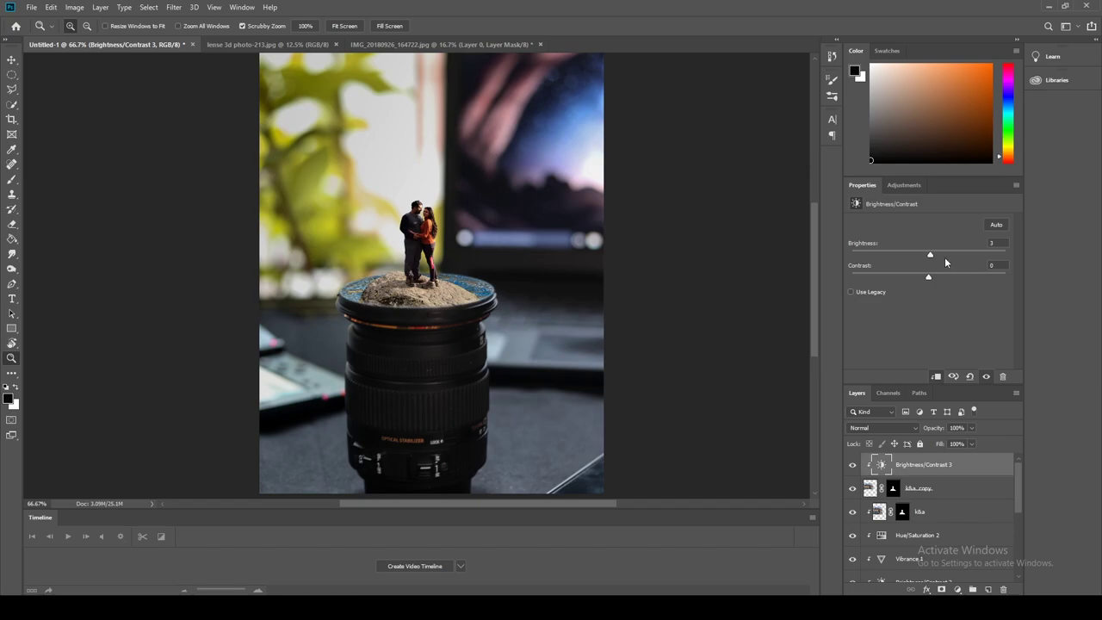
{"action": "mouse_move", "coordinate": [931, 253]}
{"action": "left_mouse_down"}
{"action": "mouse_move", "coordinate": [953, 256]}
{"action": "mouse_move", "coordinate": [915, 259]}
{"action": "mouse_move", "coordinate": [981, 272]}
{"action": "mouse_move", "coordinate": [909, 257]}
{"action": "mouse_move", "coordinate": [962, 263]}
{"action": "mouse_move", "coordinate": [944, 266]}
{"action": "left_mouse_up"}
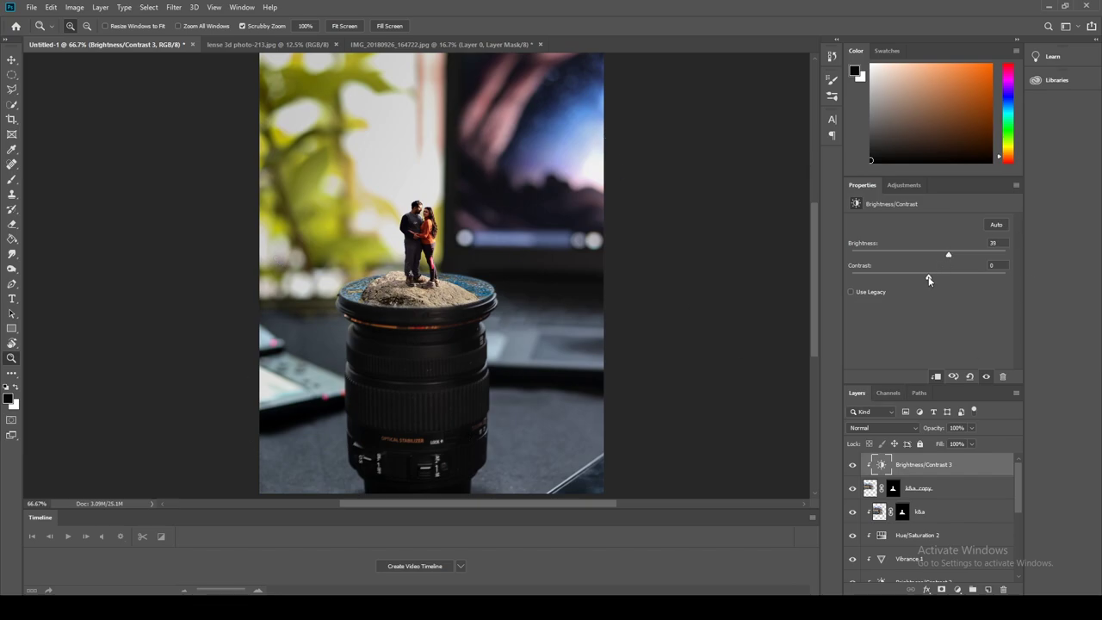
{"action": "left_click_drag", "start_coordinate": [928, 279], "coordinate": [945, 278]}
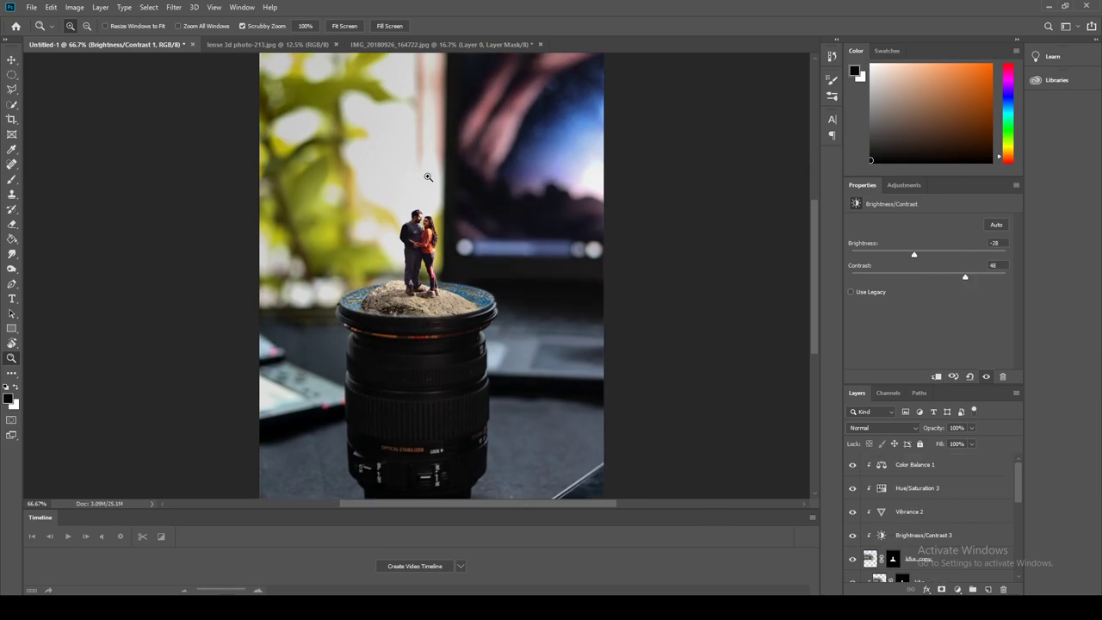
{"action": "key", "text": "ctrl+minus"}
Open the white clouds image.
{"action": "left_click", "coordinate": [31, 7]}
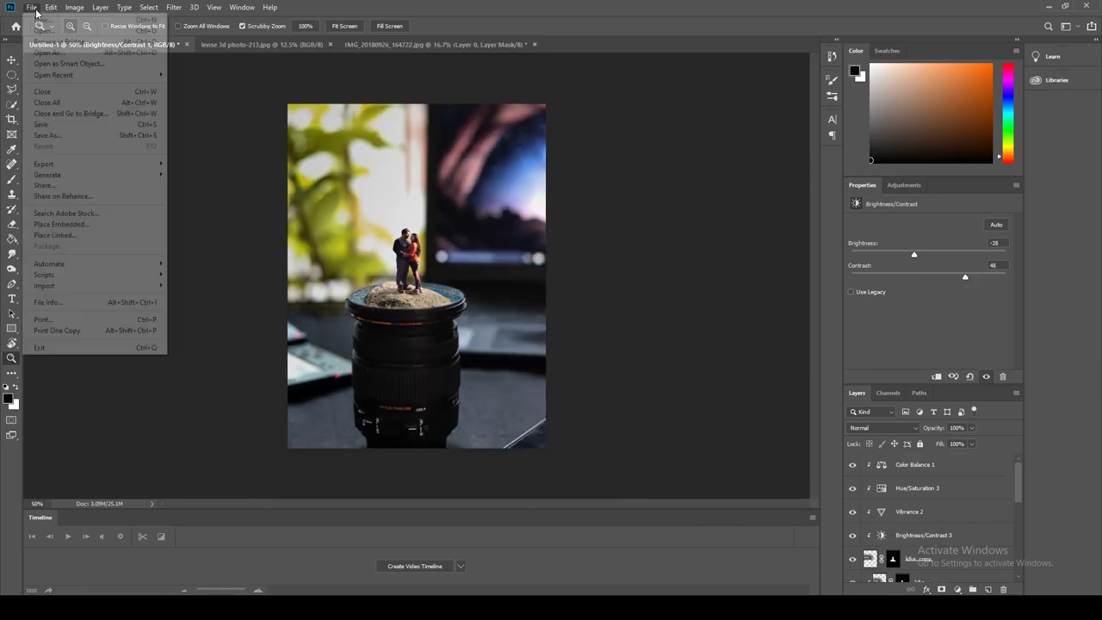
{"action": "left_click", "coordinate": [42, 31]}
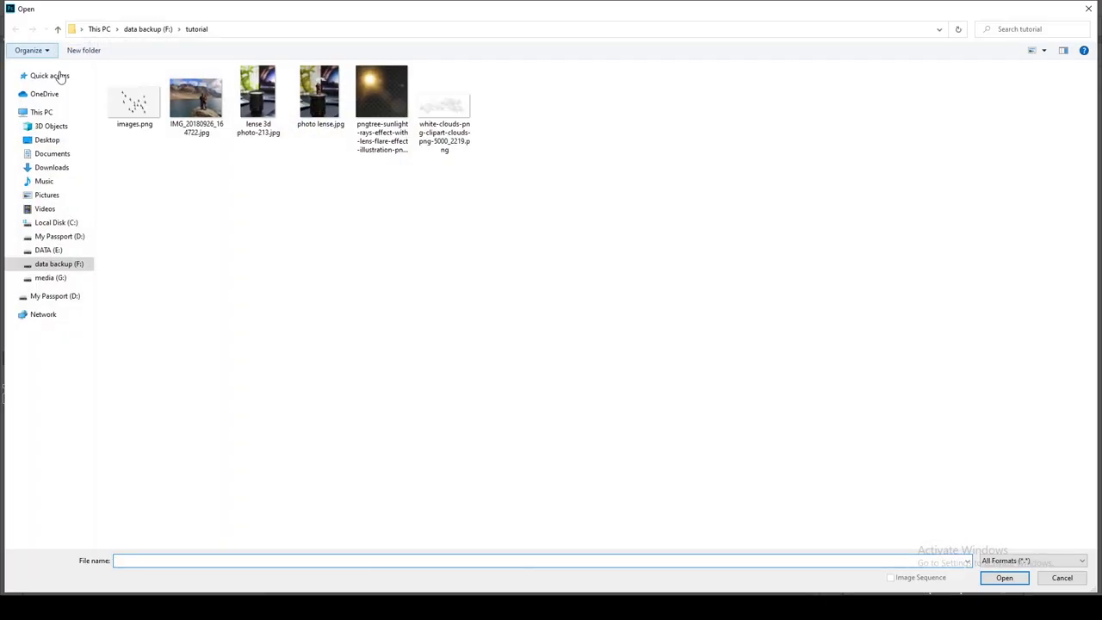
{"action": "left_click", "coordinate": [456, 108]}
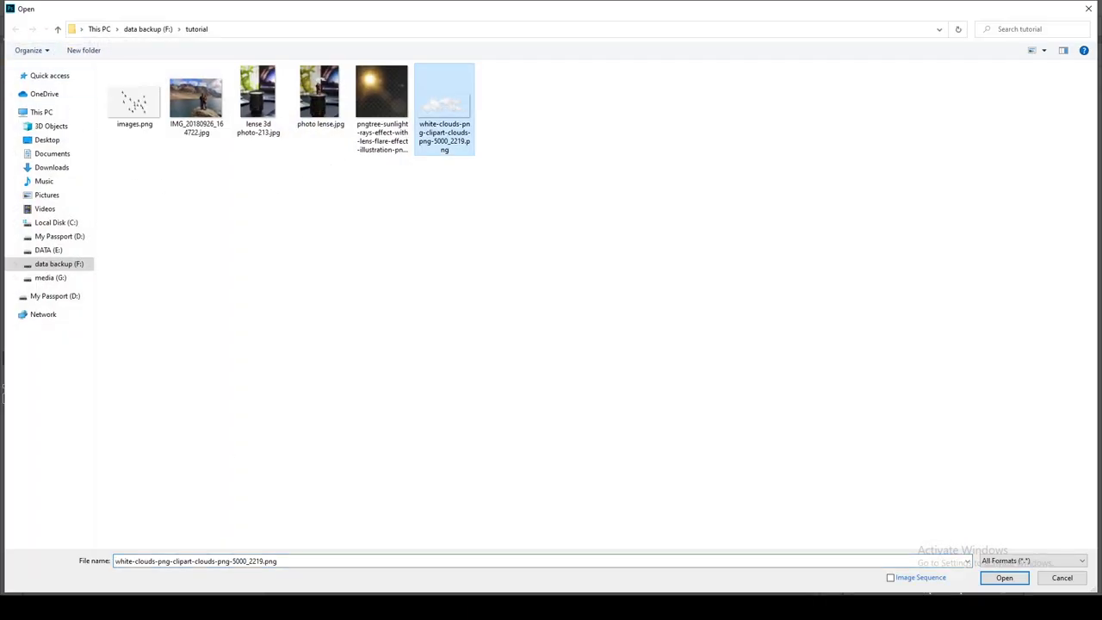
{"action": "left_click", "coordinate": [1003, 577]}
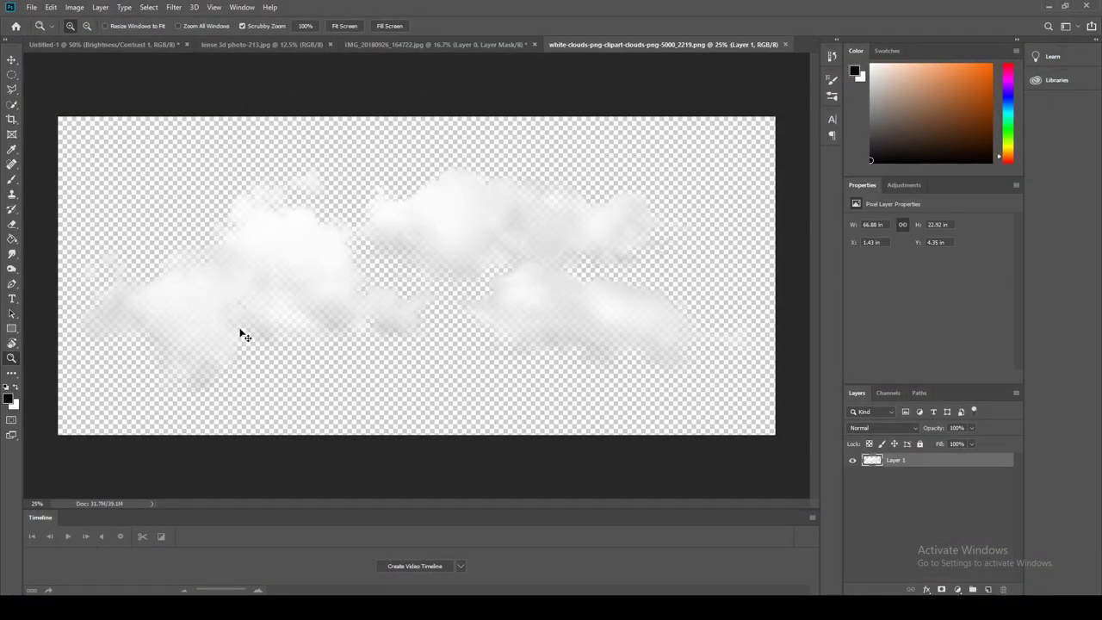
Shrink the clouds and move them into the lens image above the couple.
{"action": "key", "text": "ctrl+t"}
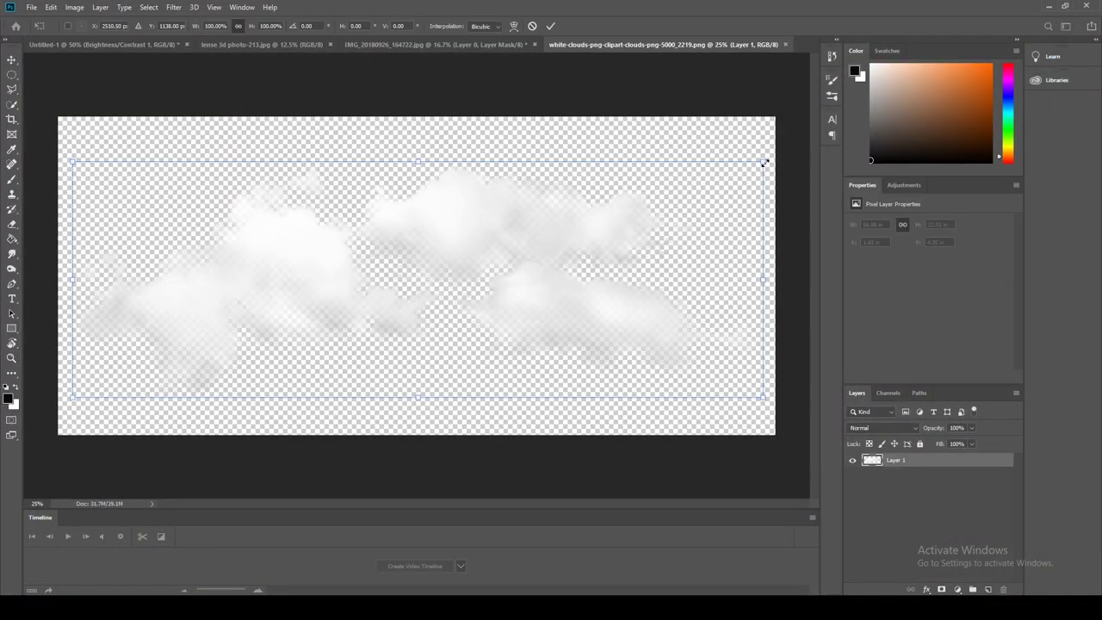
{"action": "mouse_move", "coordinate": [763, 162]}
{"action": "left_mouse_down"}
{"action": "mouse_move", "coordinate": [251, 336]}
{"action": "mouse_move", "coordinate": [246, 356]}
{"action": "mouse_move", "coordinate": [463, 303]}
{"action": "left_mouse_up"}
{"action": "left_click_drag", "start_coordinate": [501, 272], "coordinate": [421, 306]}
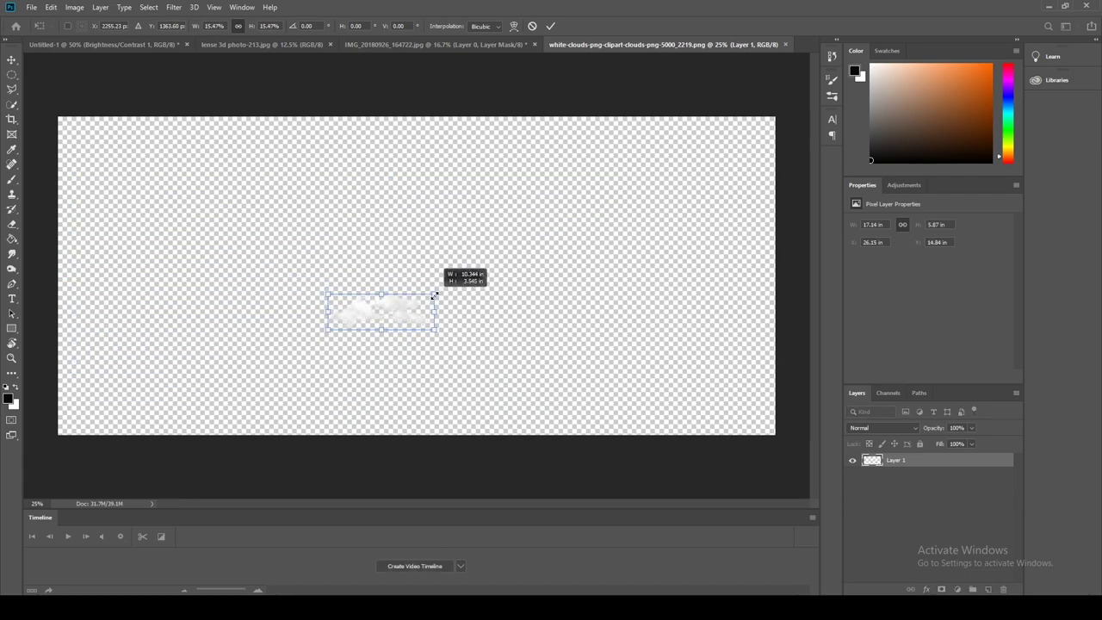
{"action": "key", "text": "Return"}
{"action": "key", "text": "z"}
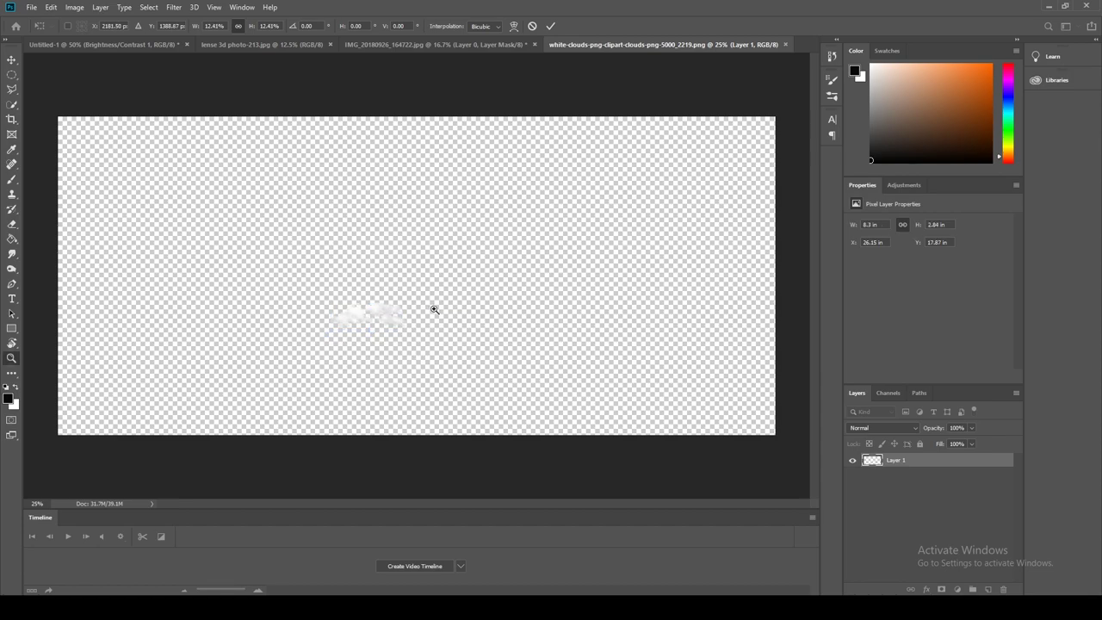
{"action": "left_click", "coordinate": [11, 62]}
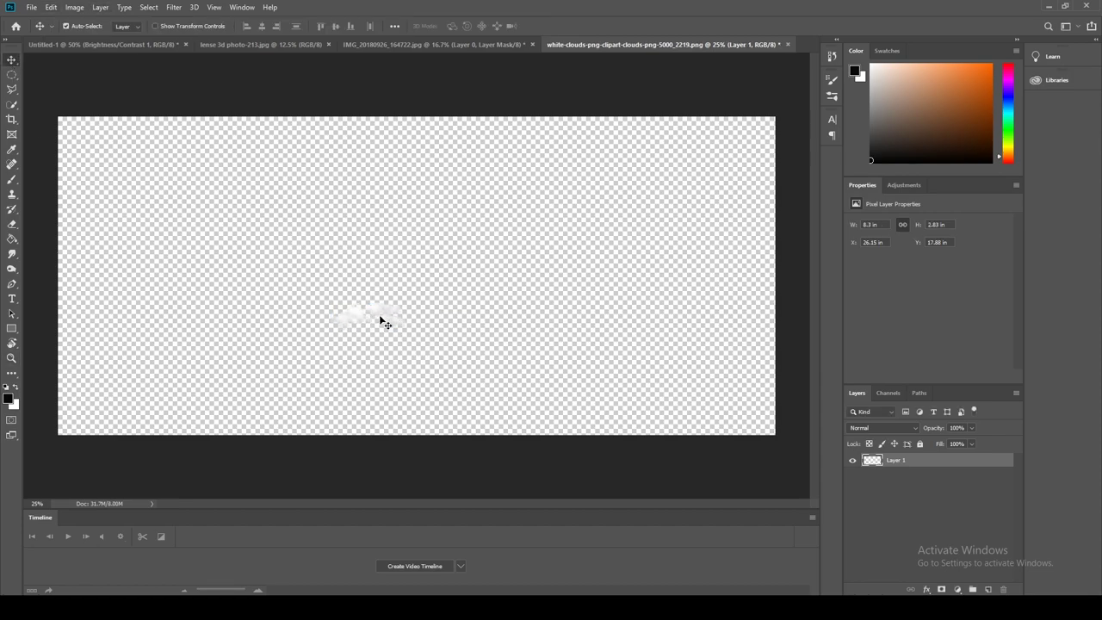
{"action": "mouse_move", "coordinate": [384, 315]}
{"action": "left_mouse_down"}
{"action": "mouse_move", "coordinate": [183, 81]}
{"action": "mouse_move", "coordinate": [434, 217]}
{"action": "mouse_move", "coordinate": [520, 212]}
{"action": "left_mouse_up"}
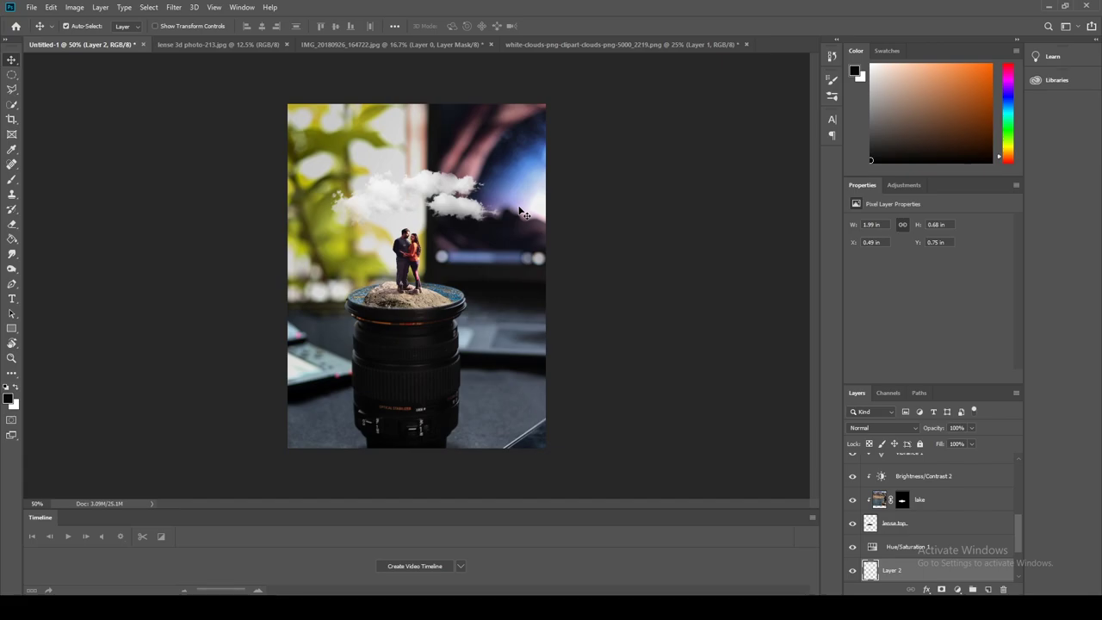
{"action": "key", "text": "ctrl"}
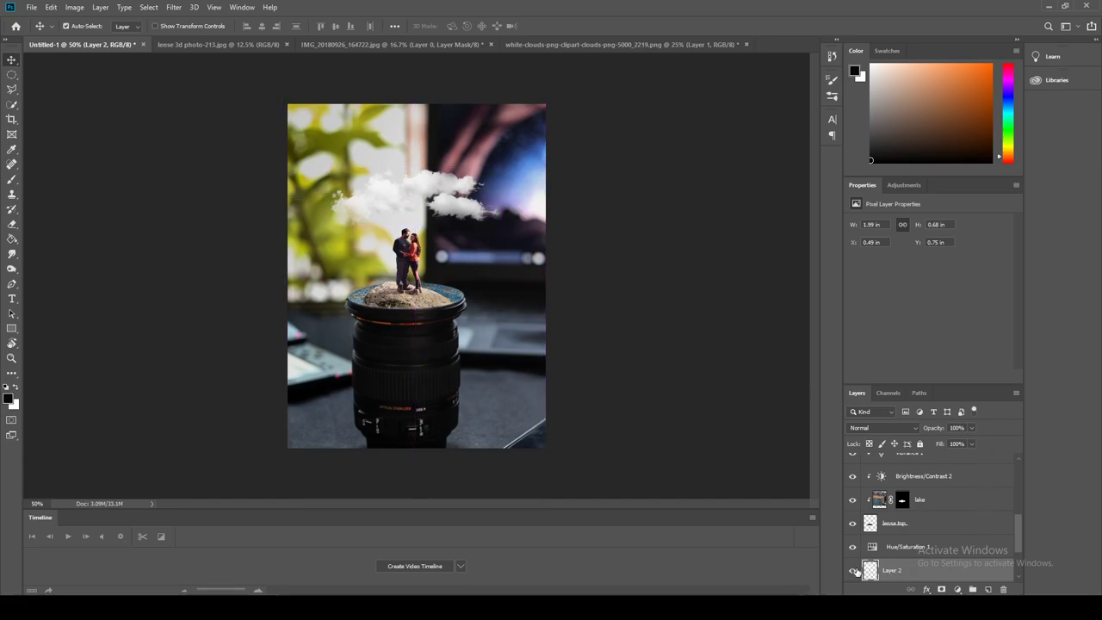
Move the clouds layer above Hue/Saturation 1, rename it 'cloud', and start transforming it.
{"action": "left_click_drag", "start_coordinate": [911, 572], "coordinate": [912, 537]}
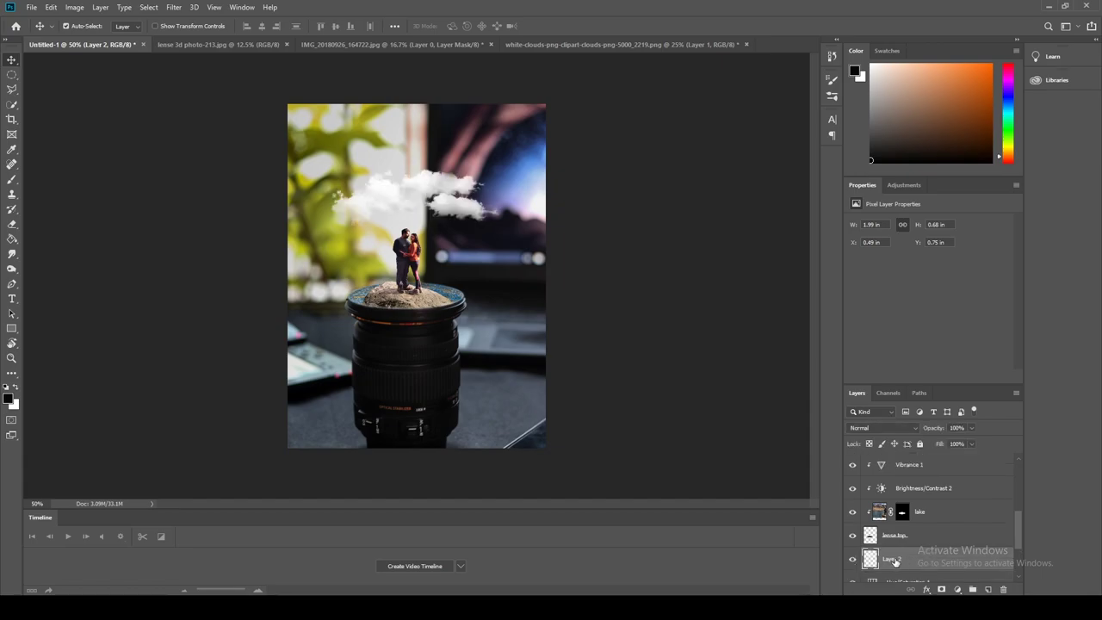
{"action": "double_click", "coordinate": [894, 559]}
{"action": "type", "text": "clo"}
{"action": "type", "text": "ud"}
{"action": "key", "text": "Return"}
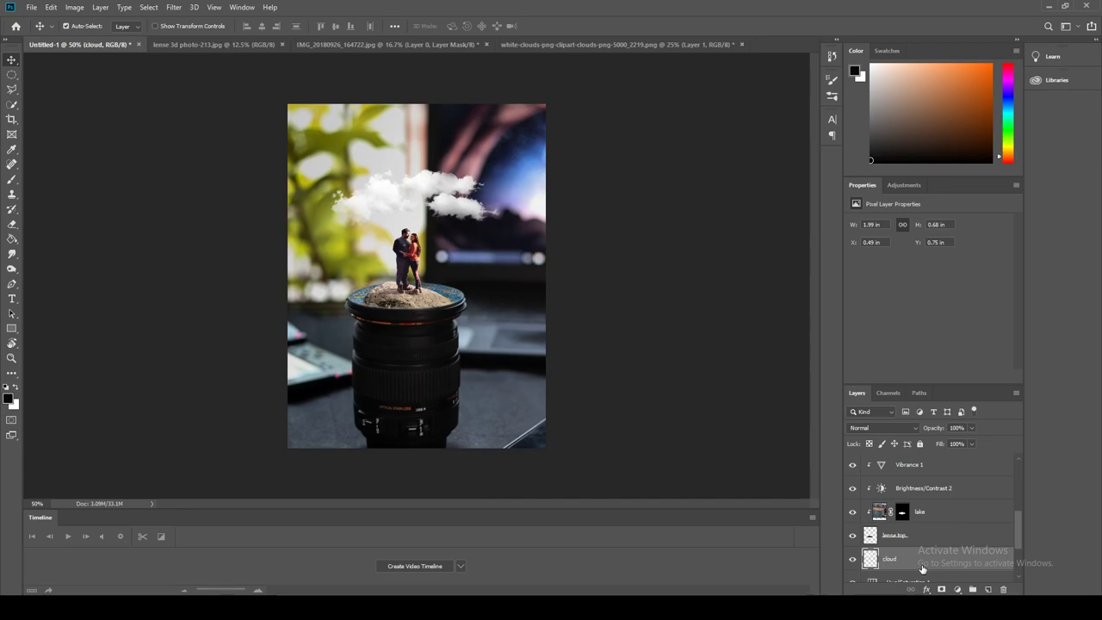
{"action": "key", "text": "ctrl+t"}
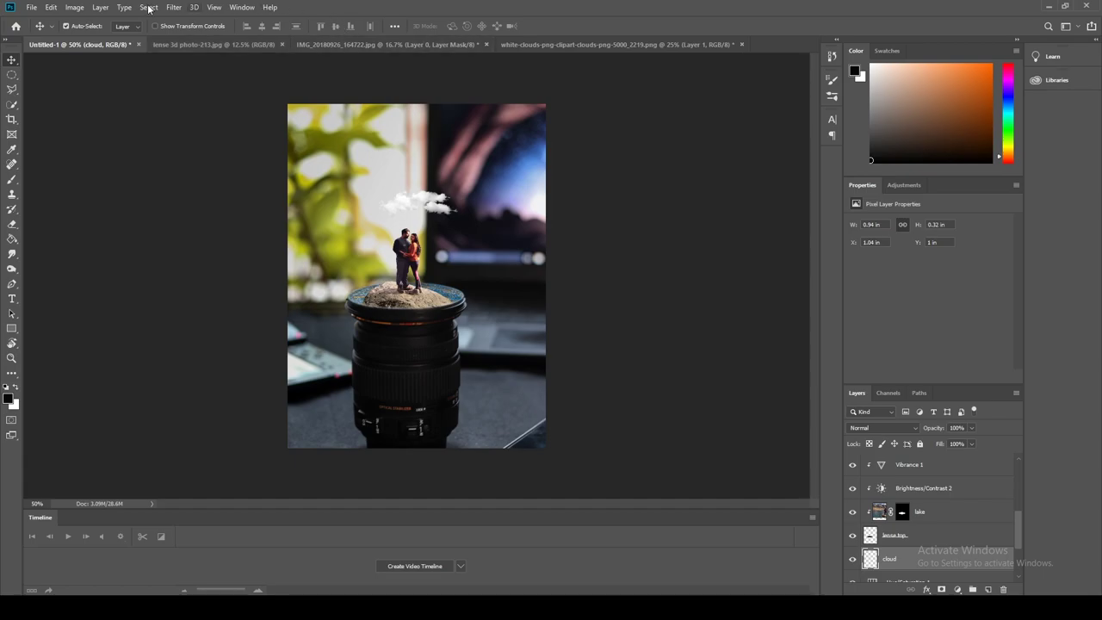
Open images.png containing the flock of birds.
{"action": "left_click", "coordinate": [31, 7]}
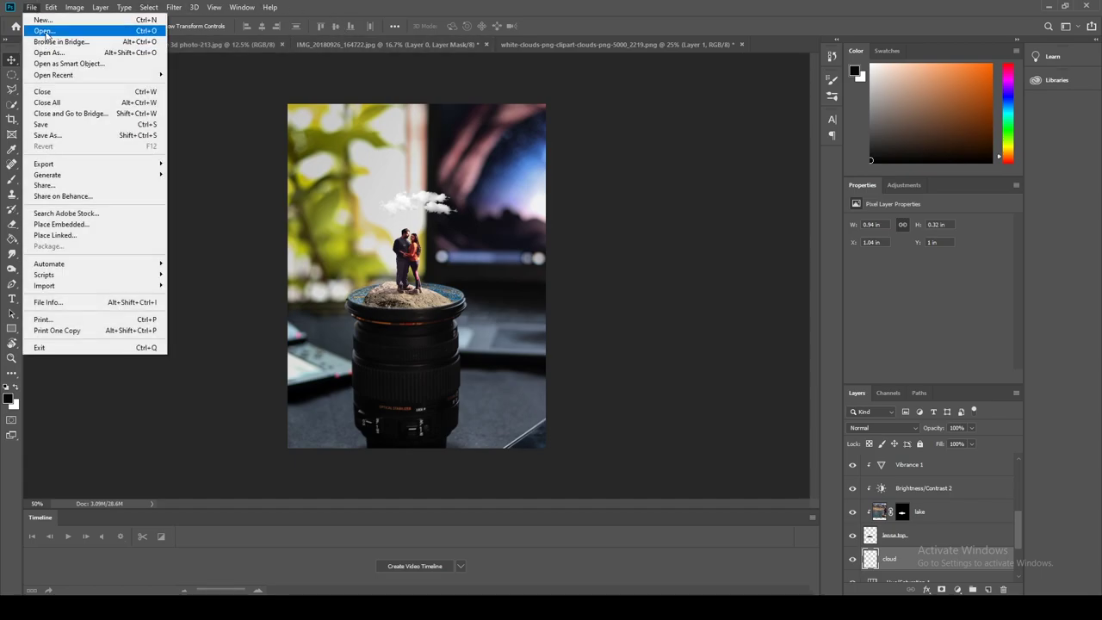
{"action": "left_click", "coordinate": [45, 31]}
{"action": "left_click", "coordinate": [134, 99]}
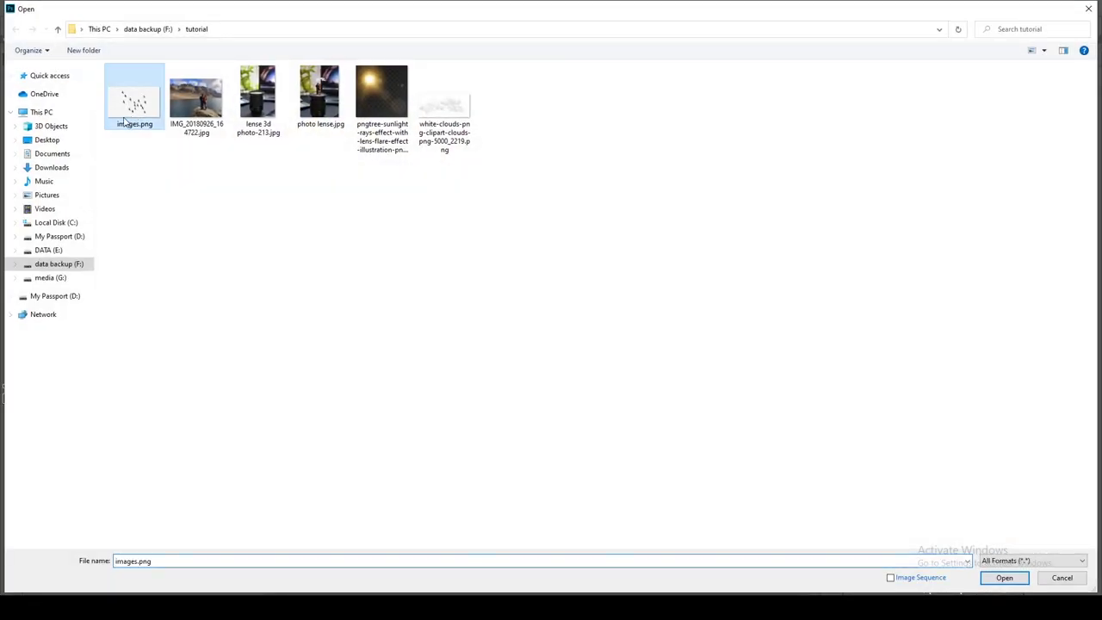
{"action": "left_click", "coordinate": [989, 577]}
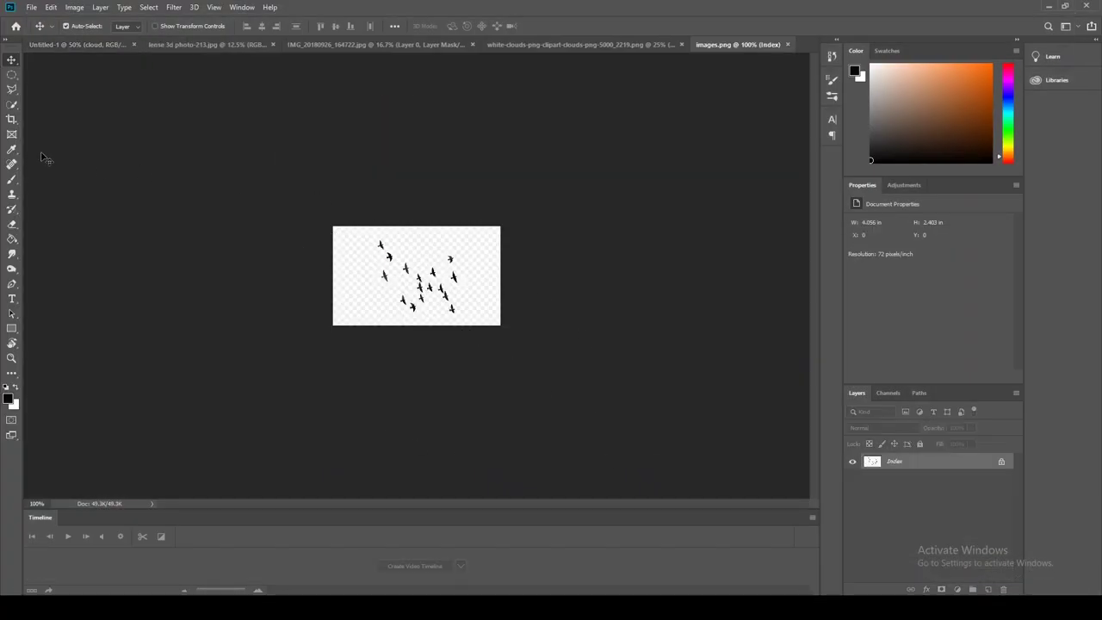
Drag the birds layer into the lens composition.
{"action": "left_click_drag", "start_coordinate": [404, 263], "coordinate": [150, 48]}
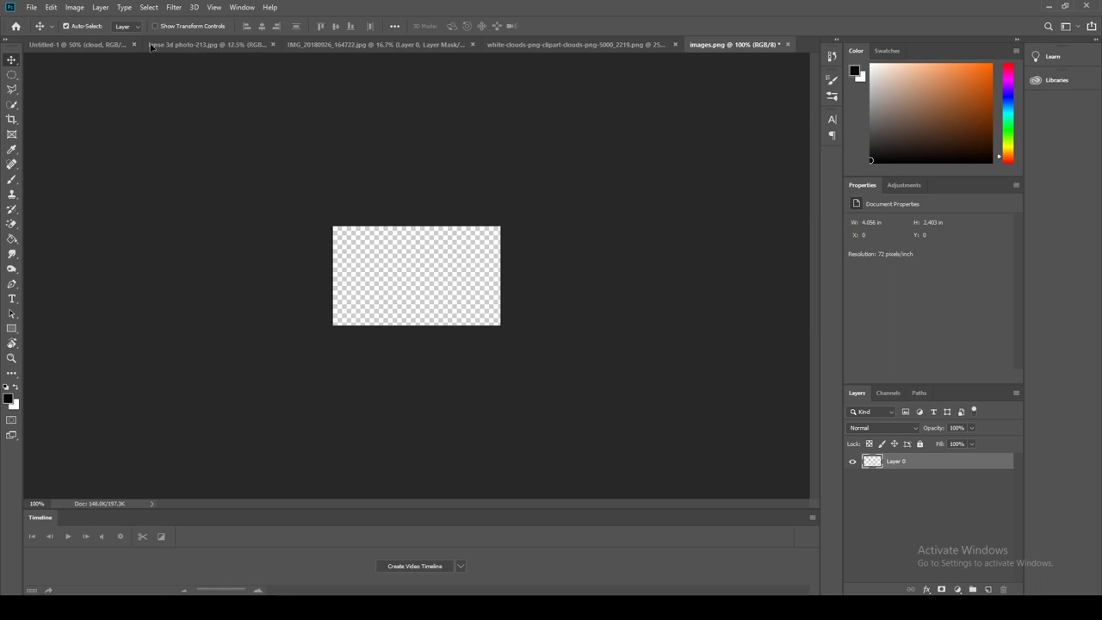
{"action": "left_click_drag", "start_coordinate": [118, 45], "coordinate": [392, 215]}
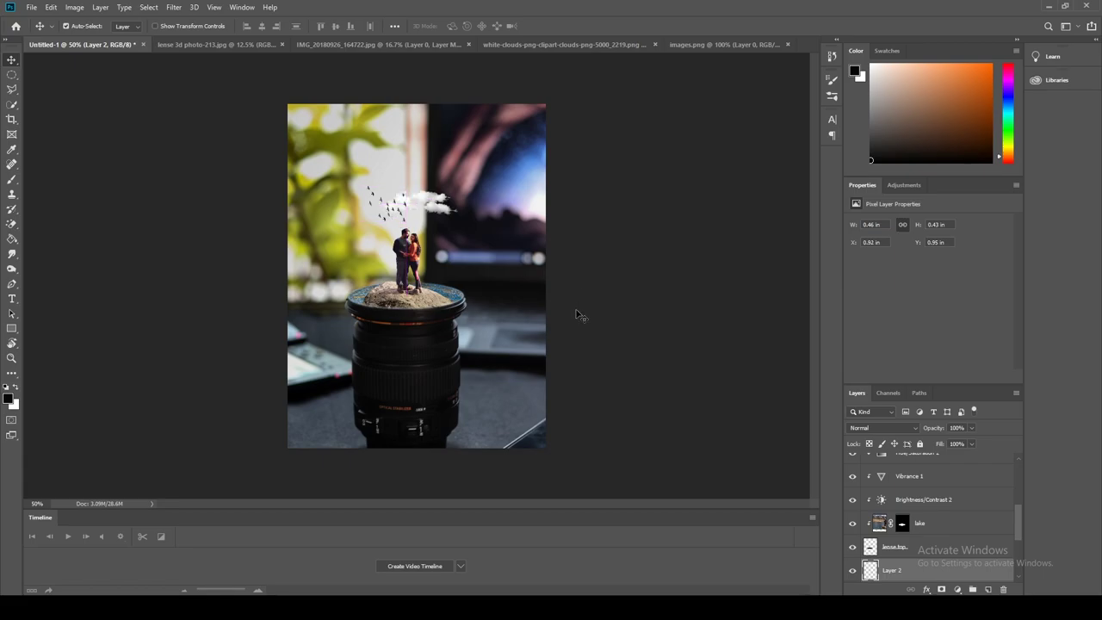
{"action": "key", "text": "ctrl+plus"}
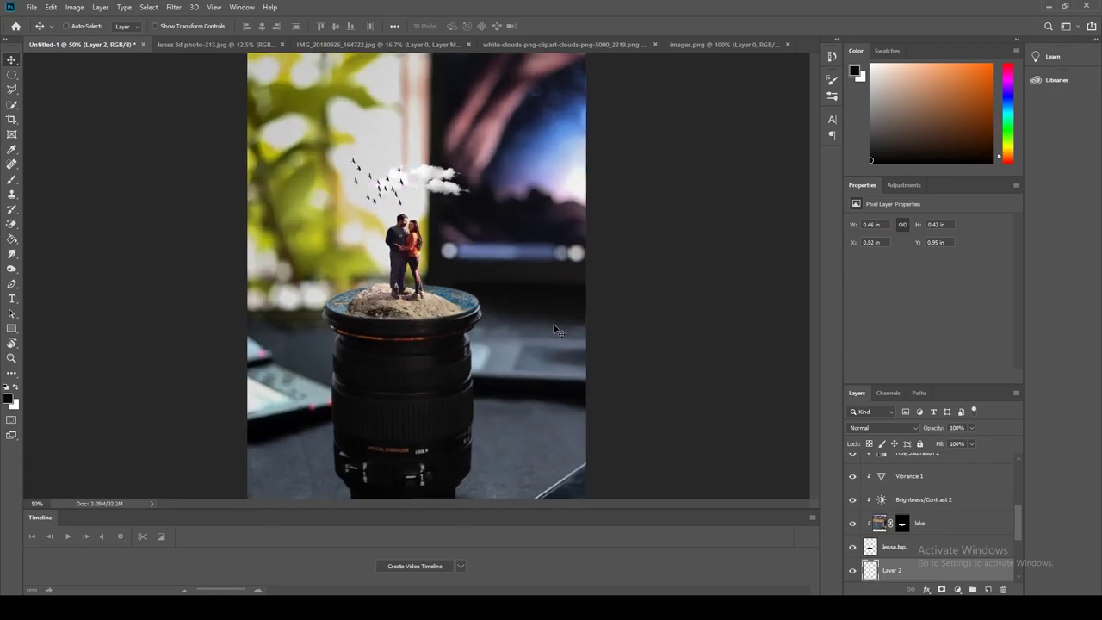
{"action": "key", "text": "ctrl+plus"}
{"action": "key", "text": "ctrl+plus"}
{"action": "key", "text": "ctrl+plus"}
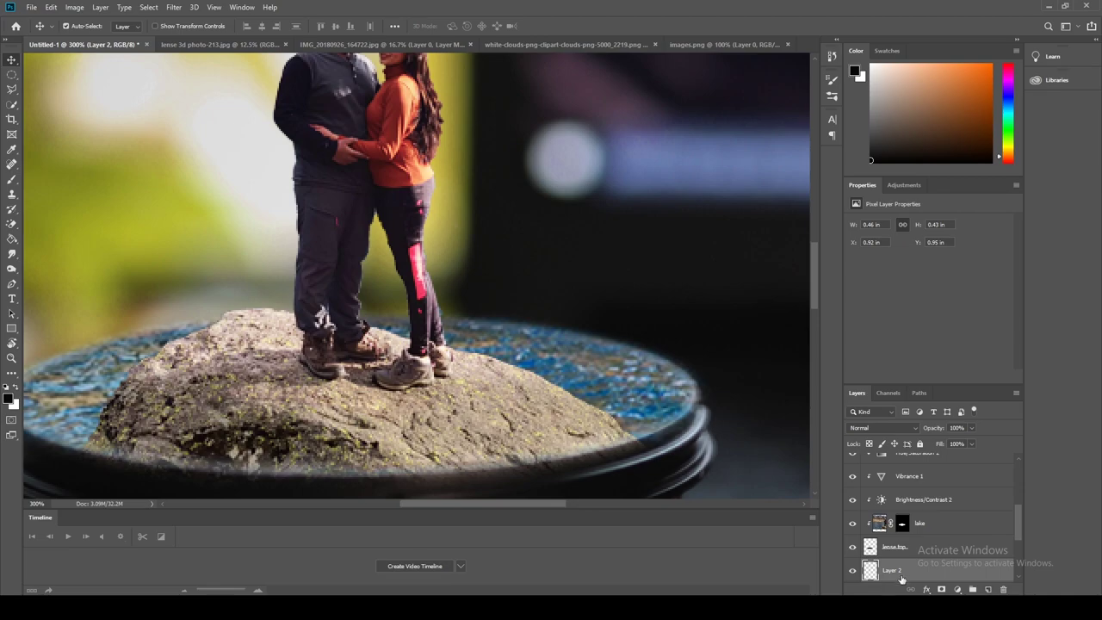
{"action": "key", "text": "ctrl+minus"}
{"action": "key", "text": "ctrl+minus"}
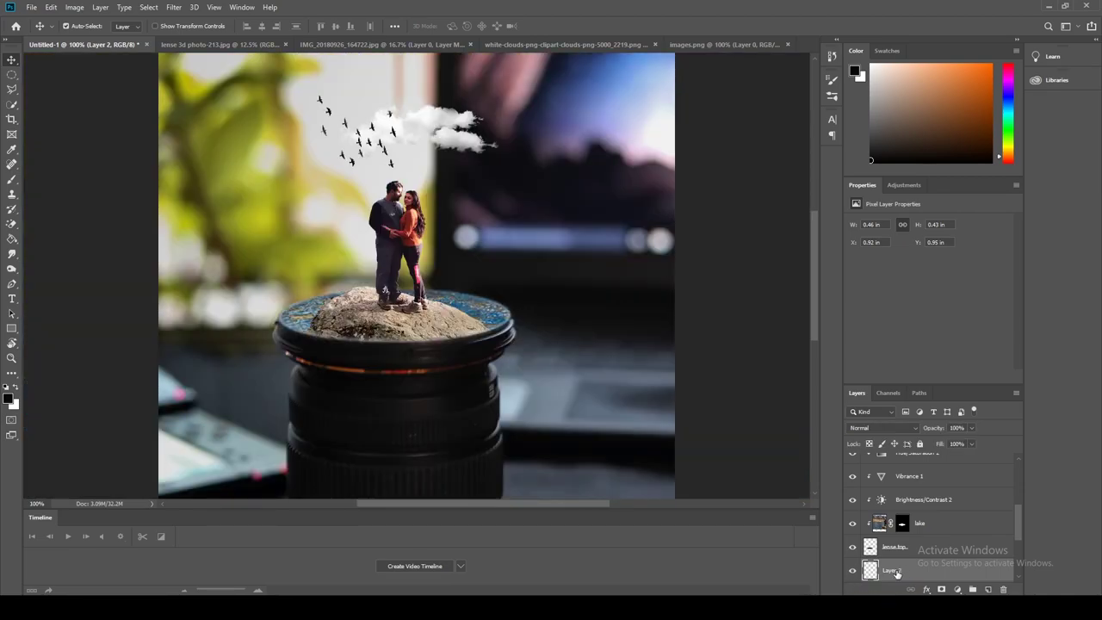
Rename the new layer 'birds' and zoom in on the flock beside the clouds.
{"action": "double_click", "coordinate": [894, 571]}
{"action": "type", "text": "birds"}
{"action": "key", "text": "Return"}
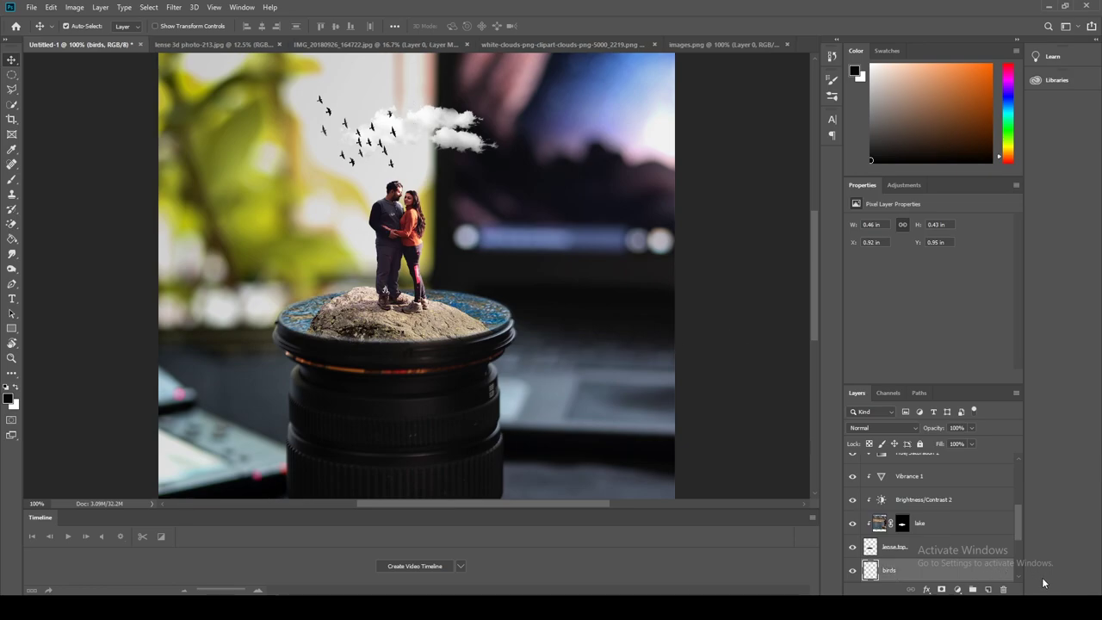
{"action": "key", "text": "ctrl"}
{"action": "key", "text": "ctrl+plus"}
{"action": "left_click_drag", "start_coordinate": [461, 193], "coordinate": [673, 515]}
Switch to the Eraser Tool with a 9 px brush.
{"action": "right_click", "coordinate": [12, 223]}
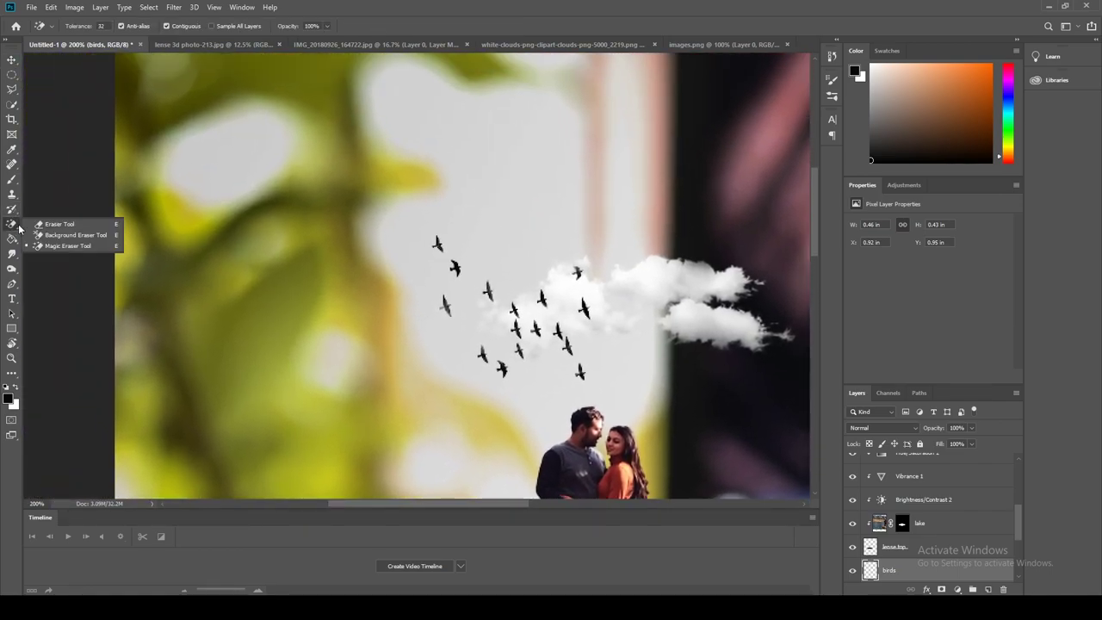
{"action": "left_click", "coordinate": [65, 223]}
{"action": "left_click", "coordinate": [83, 26]}
{"action": "left_click_drag", "start_coordinate": [74, 62], "coordinate": [67, 62]}
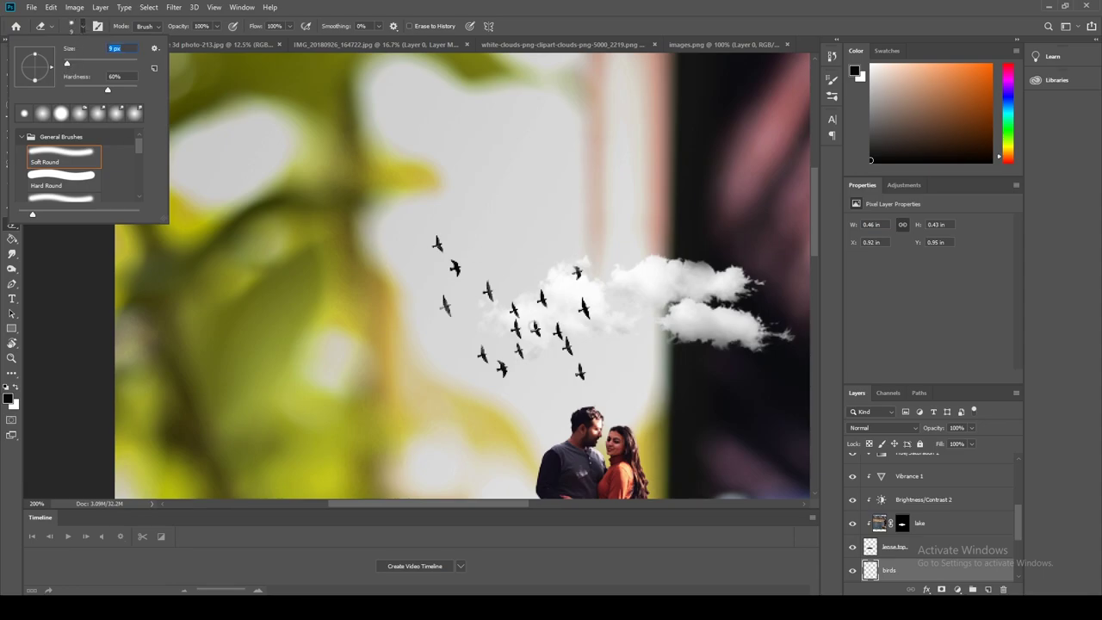
{"action": "key", "text": "Return"}
Erase seven birds from the flock and lower the birds layer opacity to 97%.
{"action": "left_click", "coordinate": [518, 325]}
{"action": "left_click", "coordinate": [557, 332]}
{"action": "left_click", "coordinate": [580, 372]}
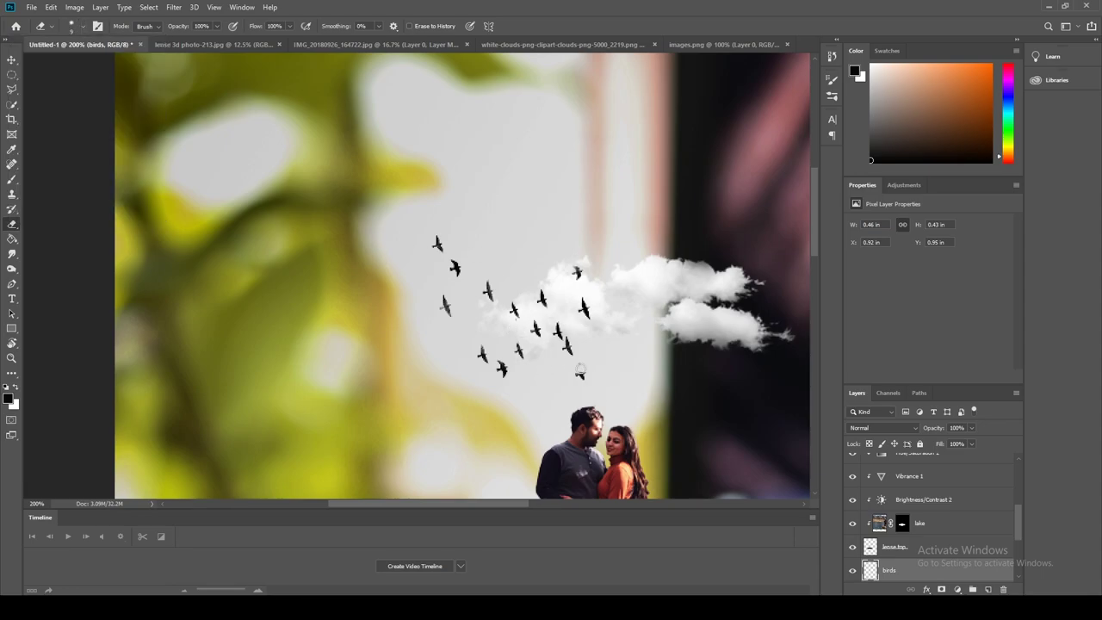
{"action": "left_click", "coordinate": [455, 267]}
{"action": "left_click", "coordinate": [437, 244]}
{"action": "left_click", "coordinate": [576, 274]}
{"action": "left_click", "coordinate": [503, 369]}
{"action": "key", "text": "ctrl+minus"}
{"action": "key", "text": "ctrl+minus"}
{"action": "key", "text": "ctrl+minus"}
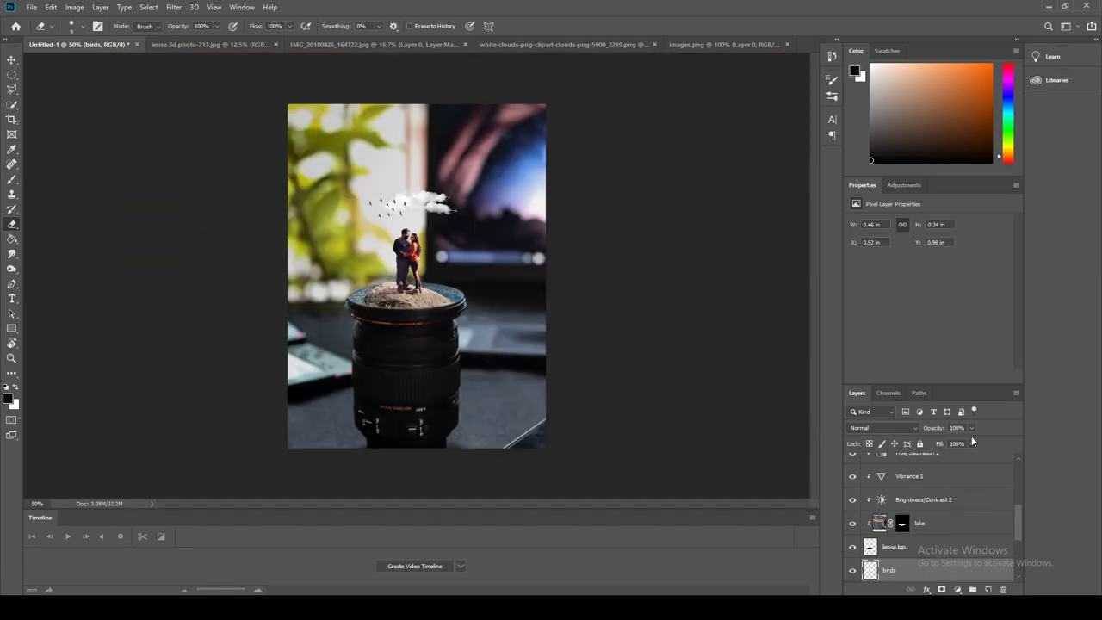
{"action": "left_click_drag", "start_coordinate": [970, 441], "coordinate": [969, 445]}
Add a second Color Balance adjustment (Cyan-Red -3, Magenta-Green -5) above Color Balance 1.
{"action": "left_click", "coordinate": [594, 399]}
{"action": "scroll", "coordinate": [1018, 531], "scroll_direction": "up", "scroll_amount": 5}
{"action": "left_click", "coordinate": [946, 468]}
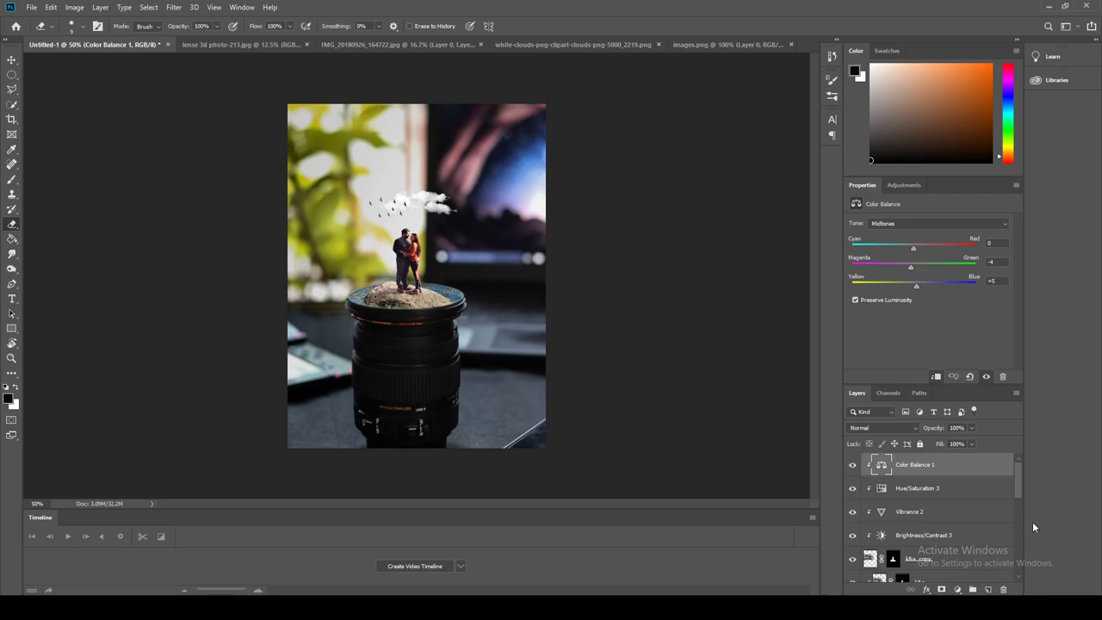
{"action": "left_click", "coordinate": [957, 589]}
{"action": "left_click", "coordinate": [986, 486]}
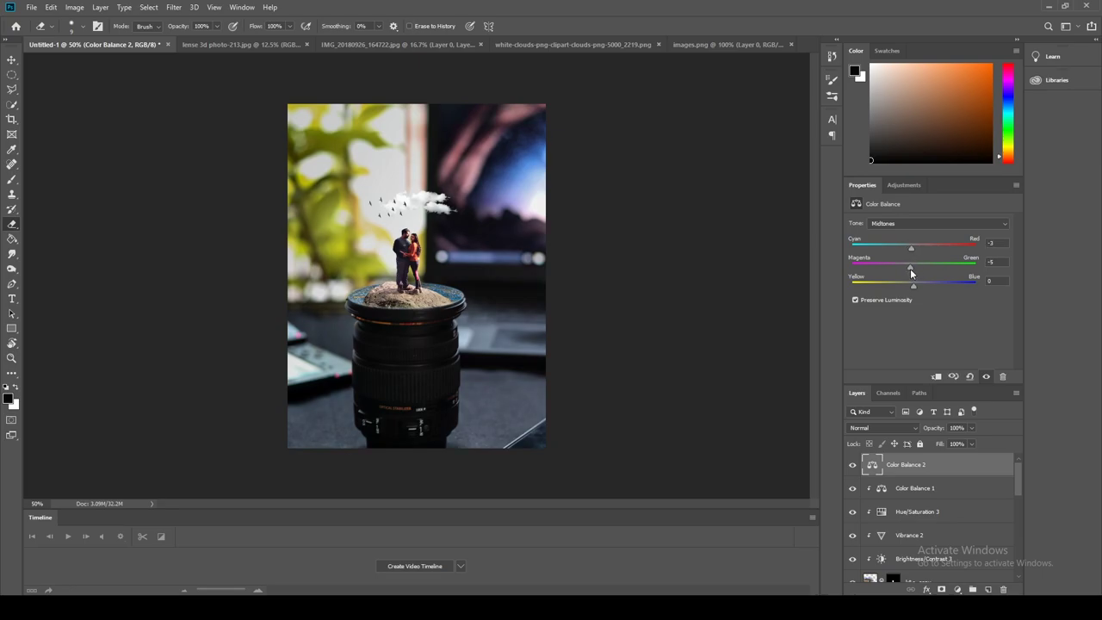
{"action": "mouse_move", "coordinate": [918, 285]}
{"action": "left_mouse_down"}
{"action": "mouse_move", "coordinate": [922, 265]}
{"action": "mouse_move", "coordinate": [934, 290]}
{"action": "mouse_move", "coordinate": [927, 312]}
{"action": "left_mouse_up"}
Add a Hue/Saturation adjustment with hue -6, saturation +8 and lightness -1.
{"action": "left_click", "coordinate": [957, 589]}
{"action": "left_click", "coordinate": [982, 480]}
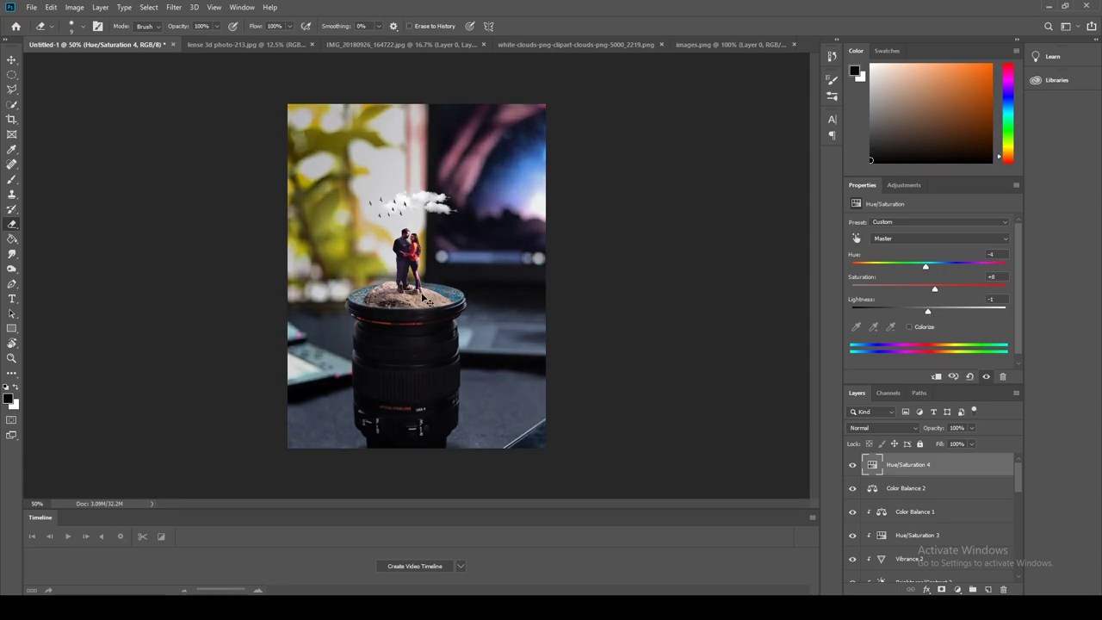
{"action": "scroll", "coordinate": [428, 302], "scroll_direction": "up", "scroll_amount": 4}
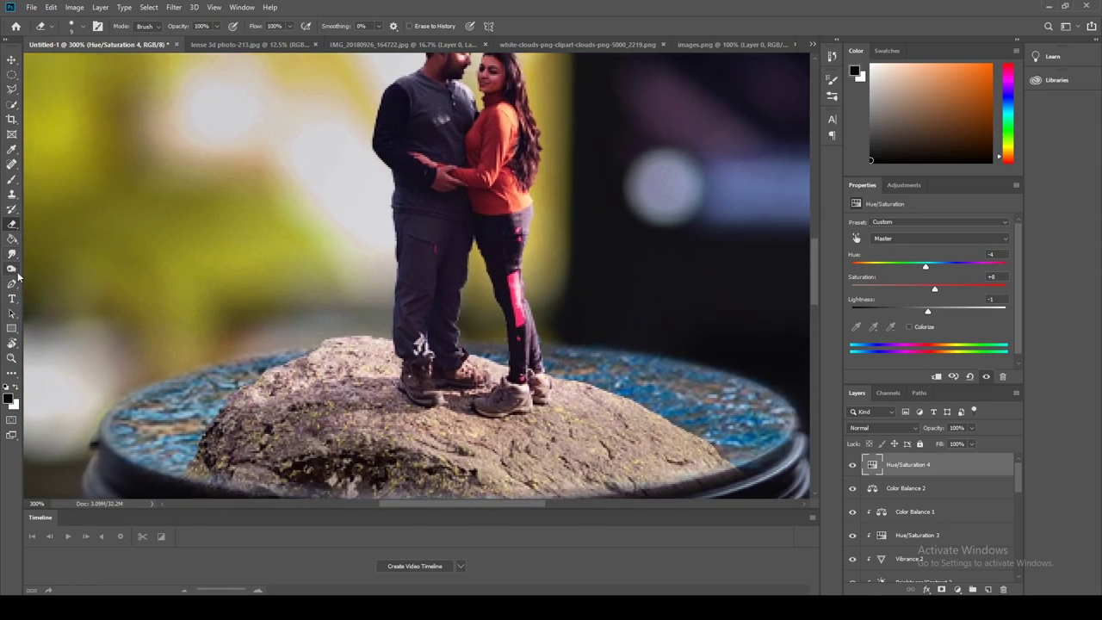
Set a 7 px Clone Stamp on k&a copy, then save as JPEG at Maximum quality 11.
{"action": "left_click", "coordinate": [12, 195]}
{"action": "scroll", "coordinate": [965, 537], "scroll_direction": "down", "scroll_amount": 2}
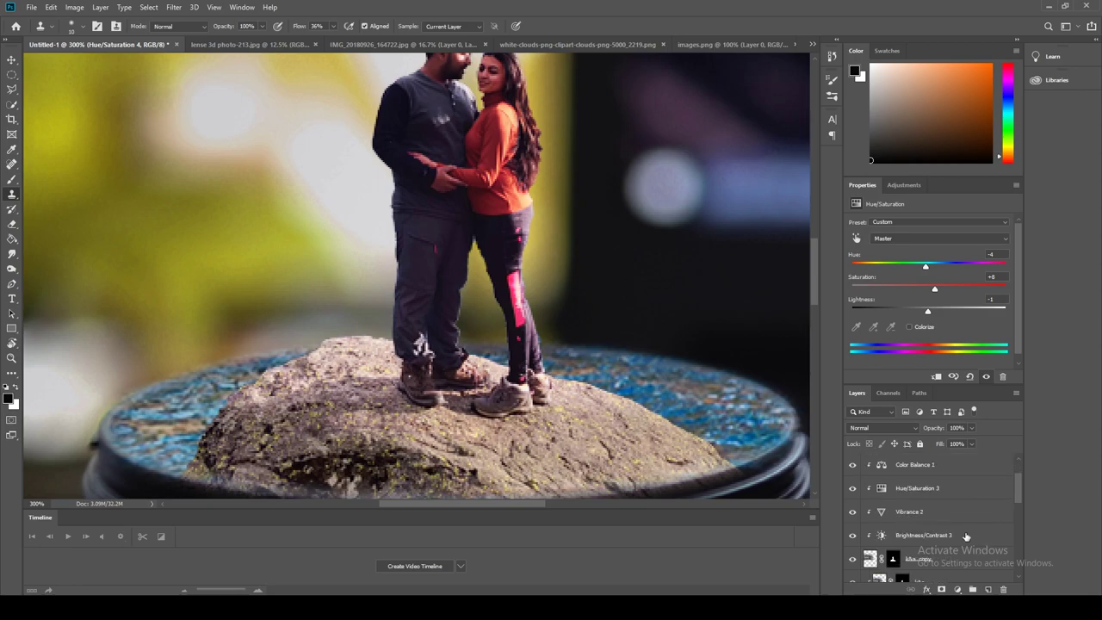
{"action": "left_click", "coordinate": [870, 561]}
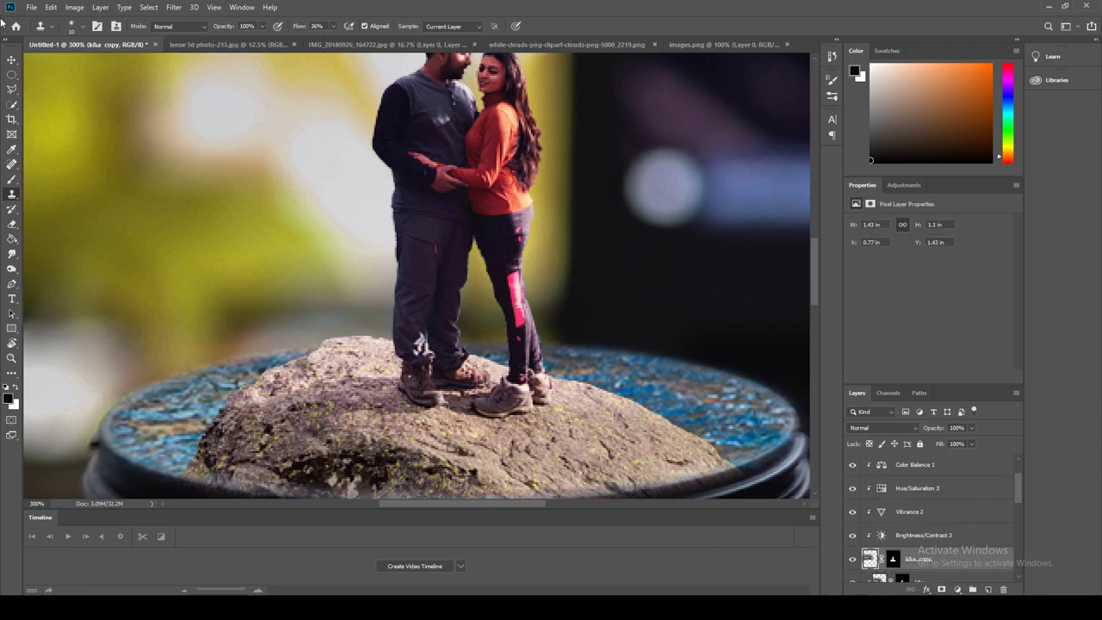
{"action": "left_click", "coordinate": [83, 29]}
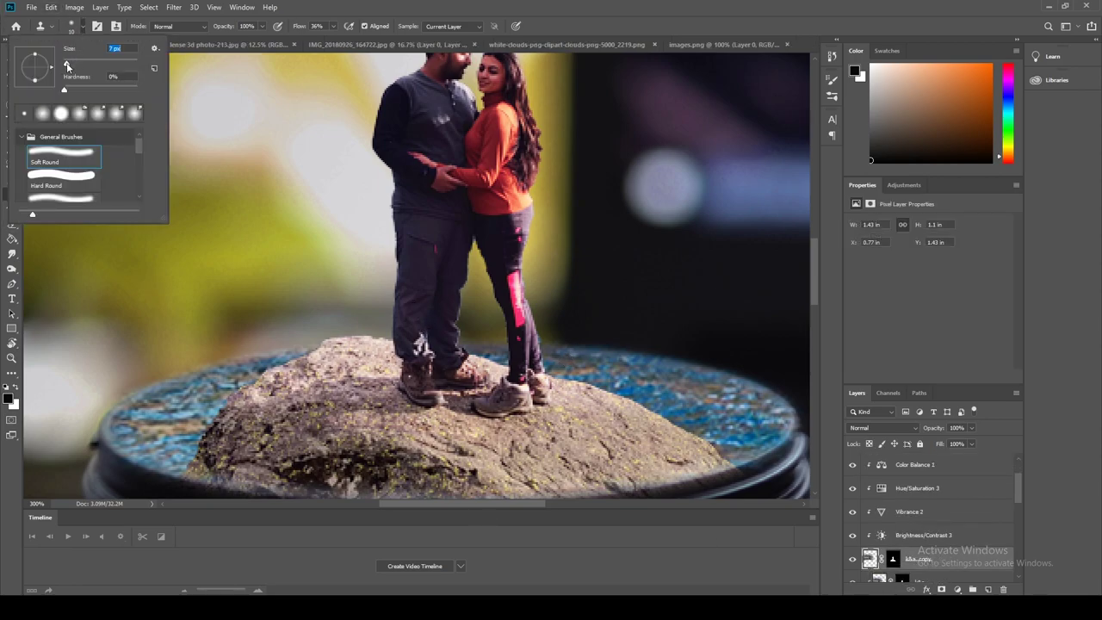
{"action": "key", "text": "Return"}
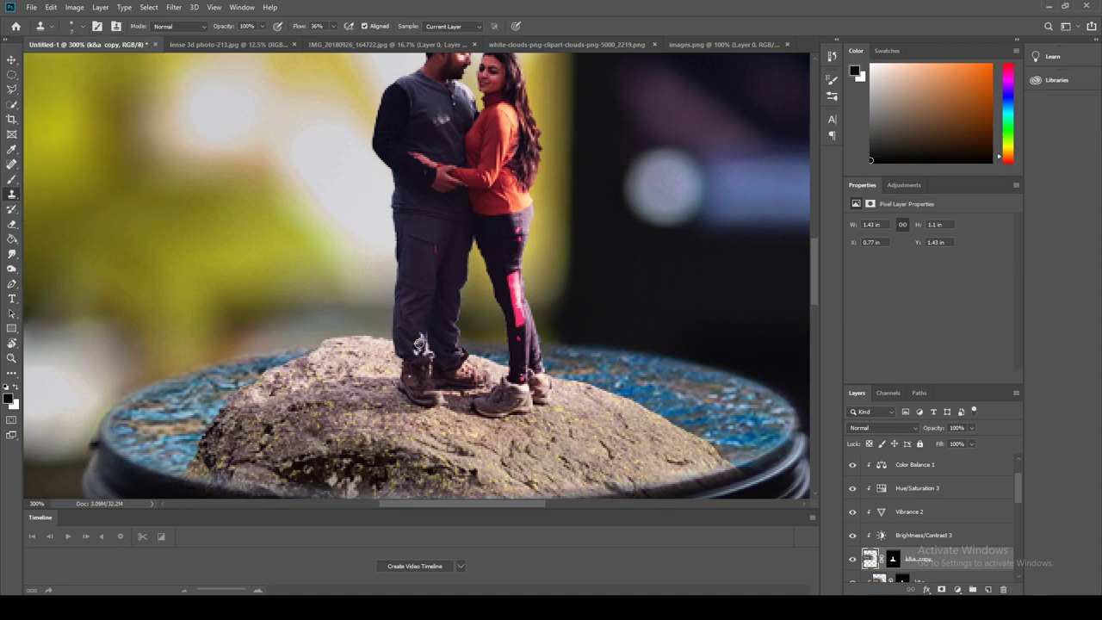
{"action": "key", "text": "ctrl+minus"}
{"action": "key", "text": "ctrl+minus"}
{"action": "key", "text": "ctrl+minus"}
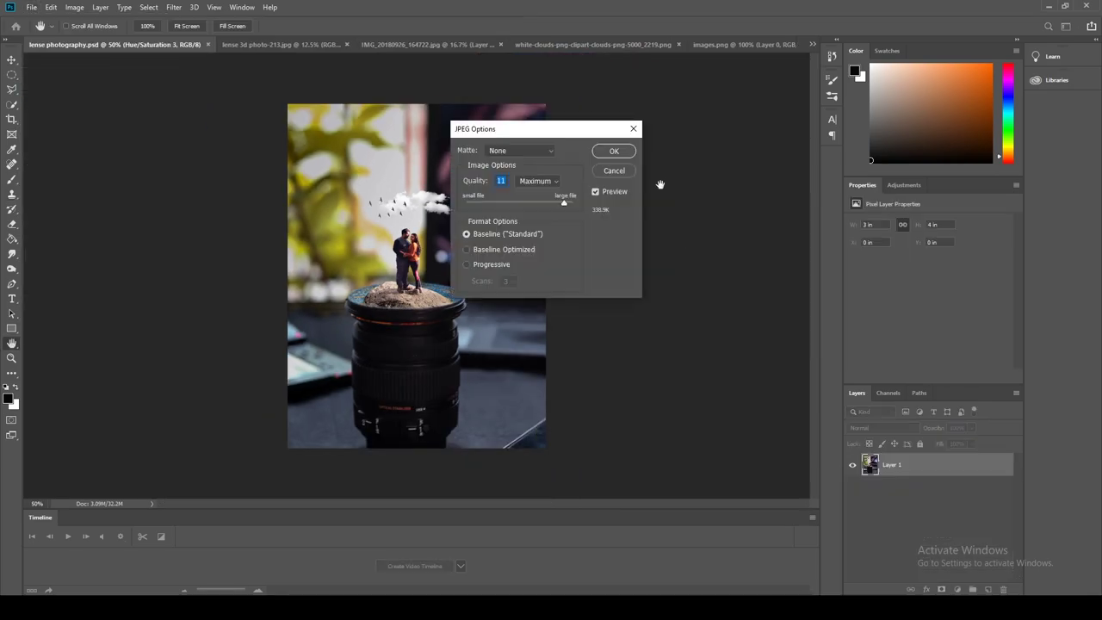
{"action": "left_click", "coordinate": [605, 151]}
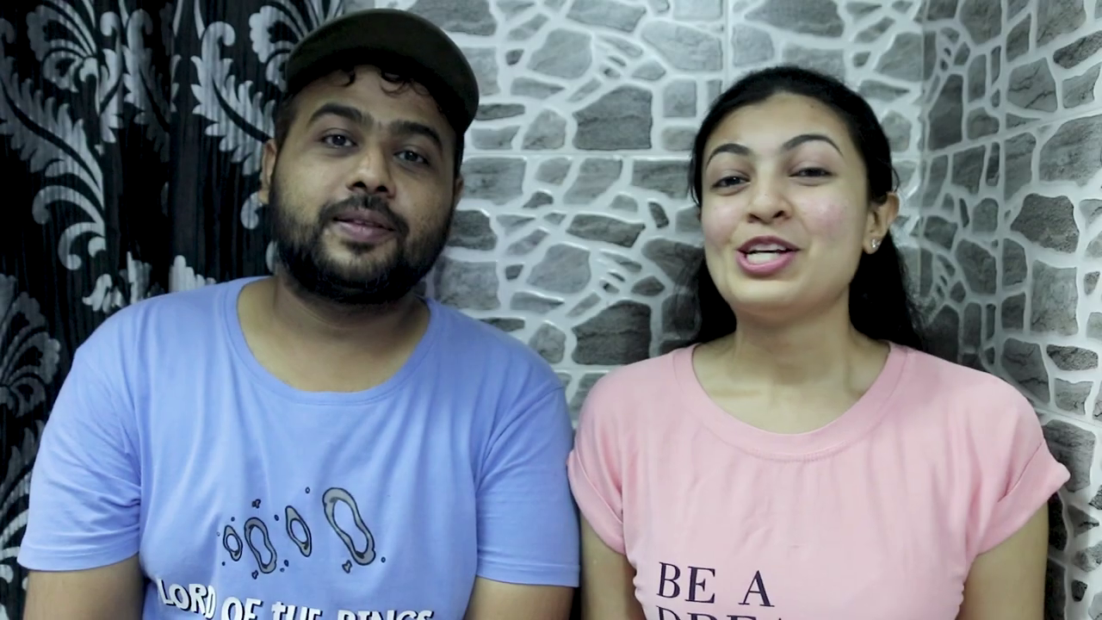